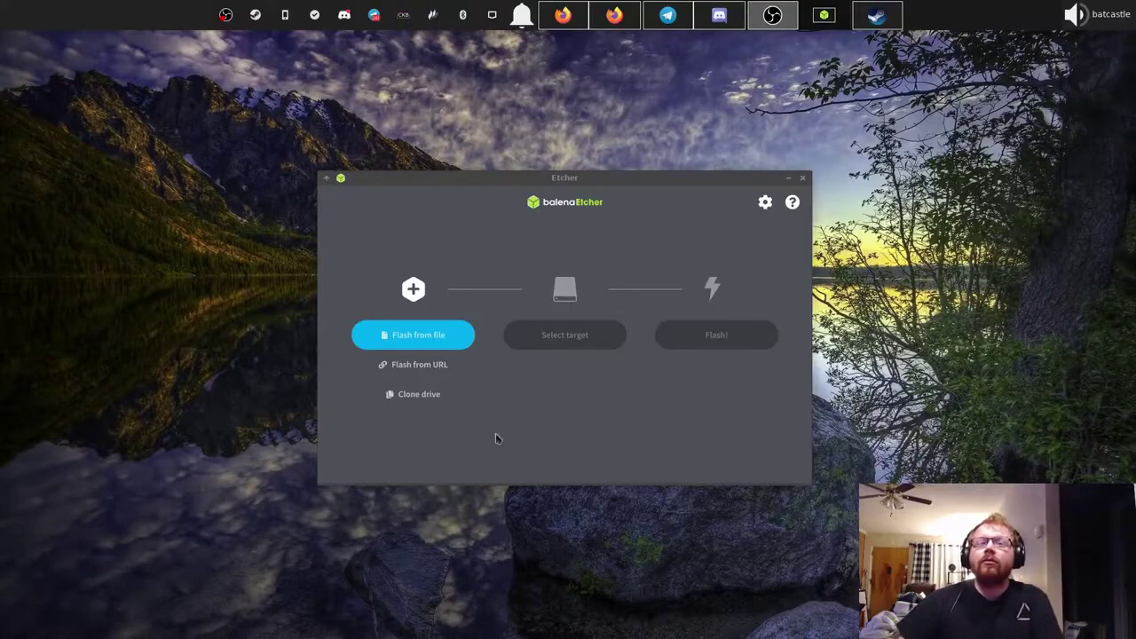
Choose Drauger_OS-7.5.1-AMD64.iso from the Downloads/ISOS/ISOs folder as the image file to flash.
left_click(620, 438)
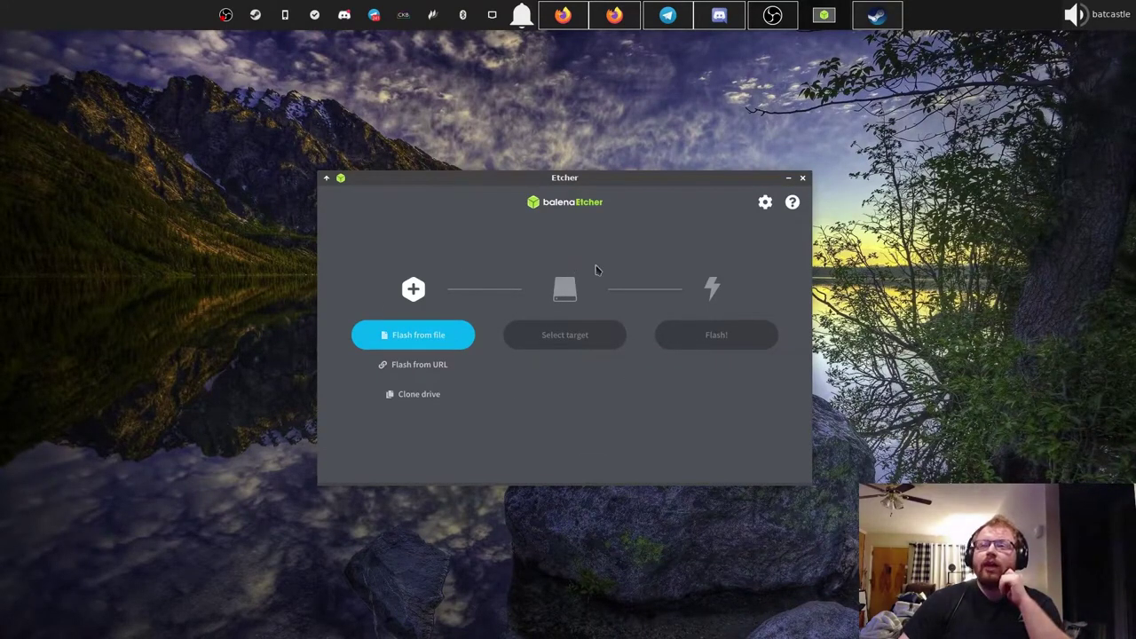
left_click(432, 343)
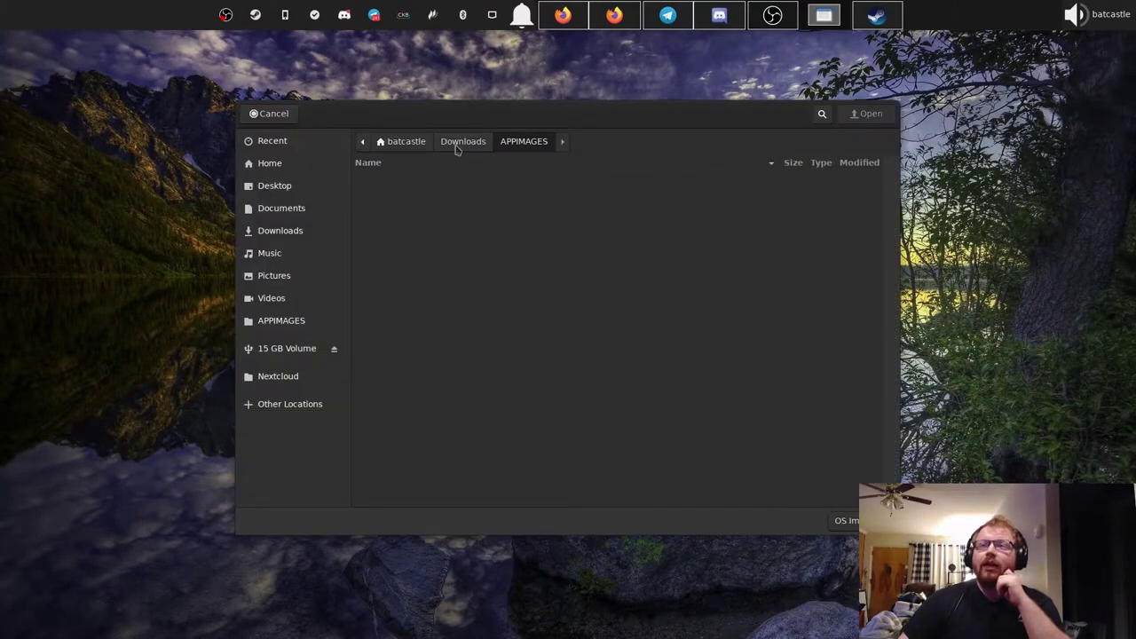
left_click(456, 149)
double_click(390, 316)
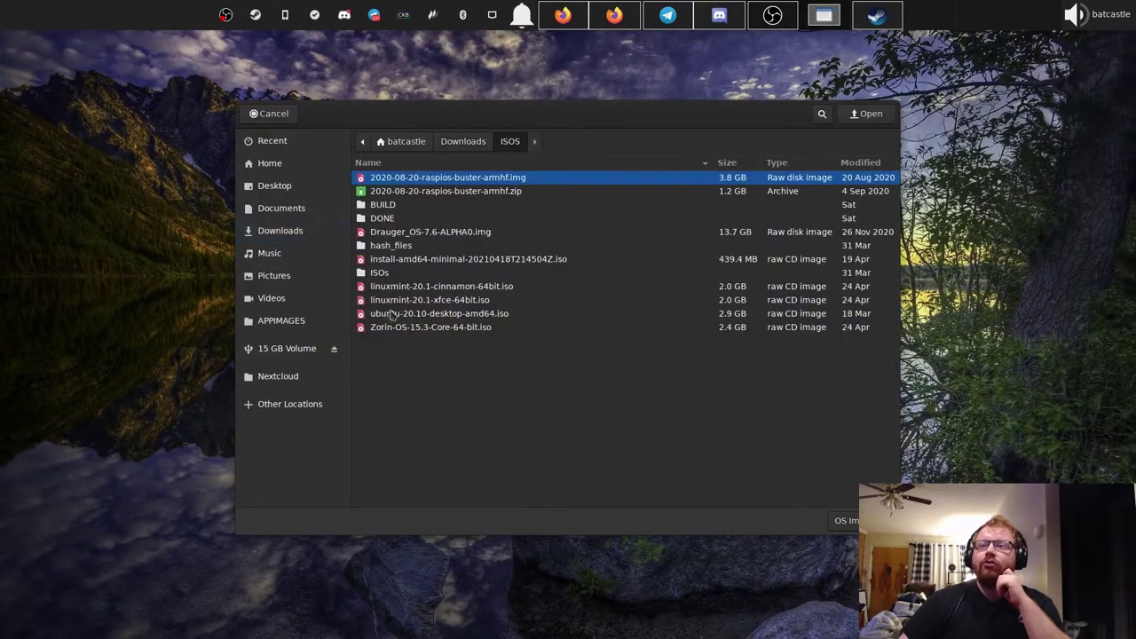
double_click(401, 273)
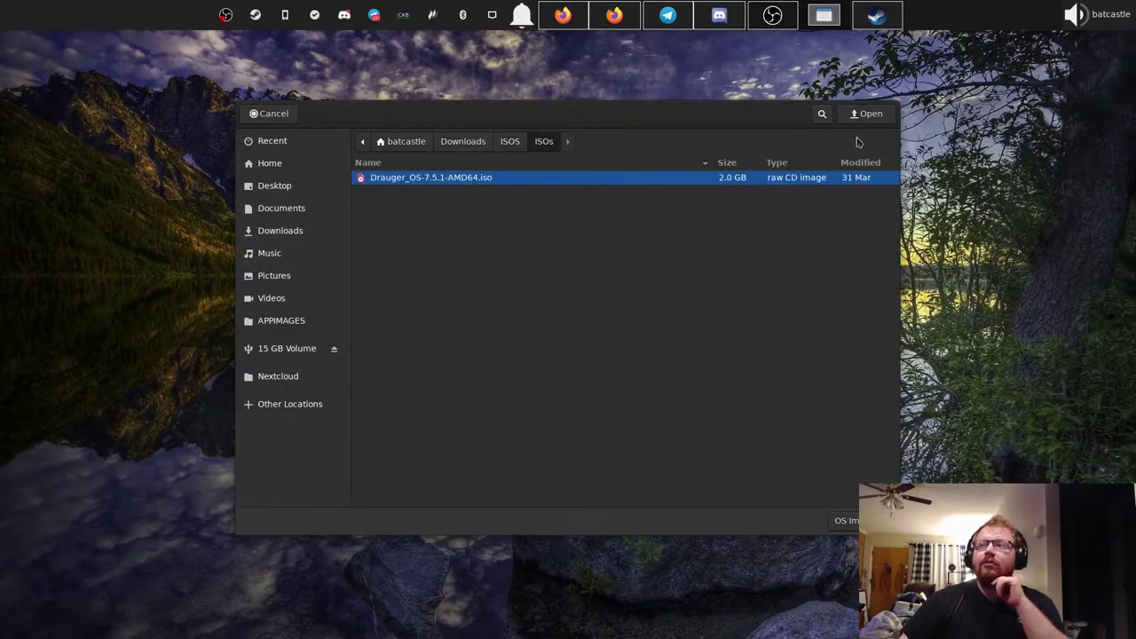
left_click(869, 113)
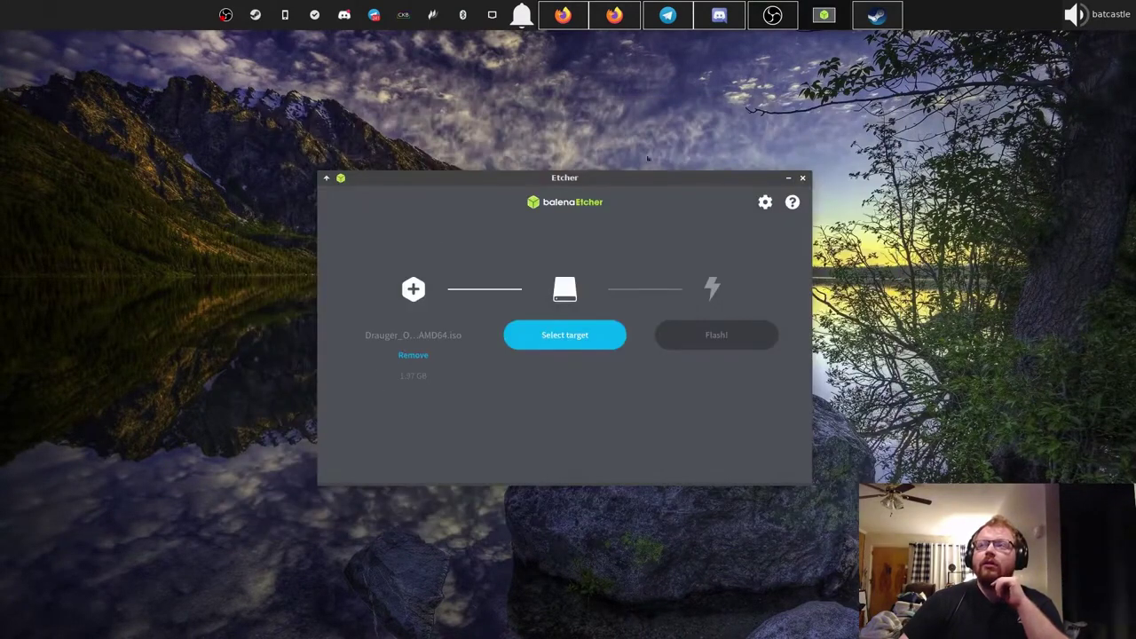
Reveal the hidden drive in the target list and select only the Kingston DataTraveler_3.0 as the flash target.
left_click(570, 338)
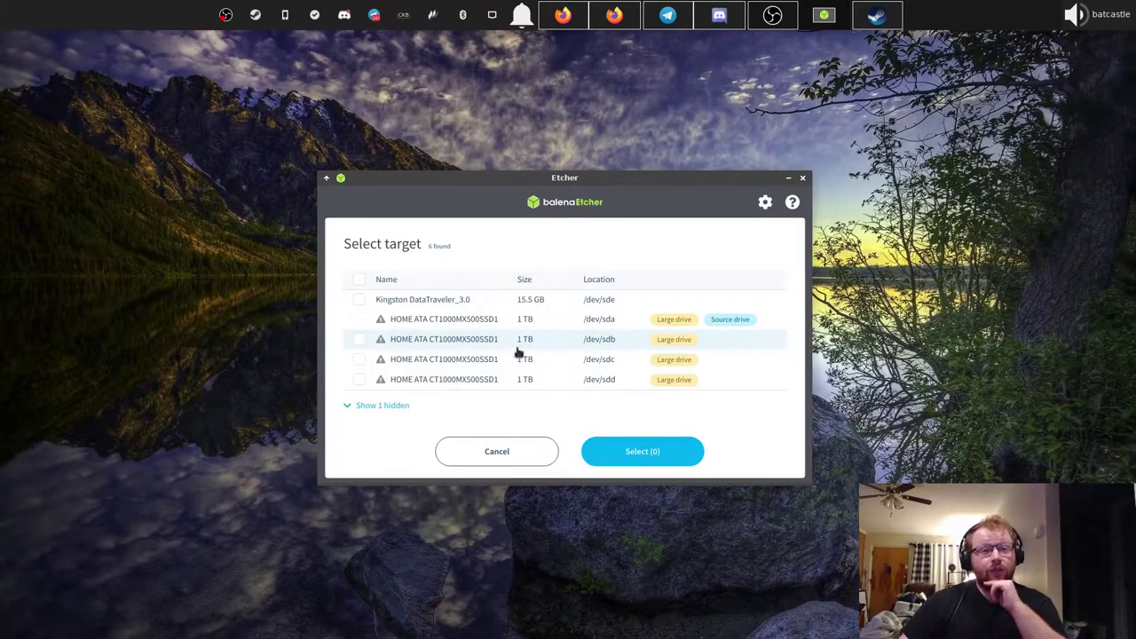
left_click(358, 299)
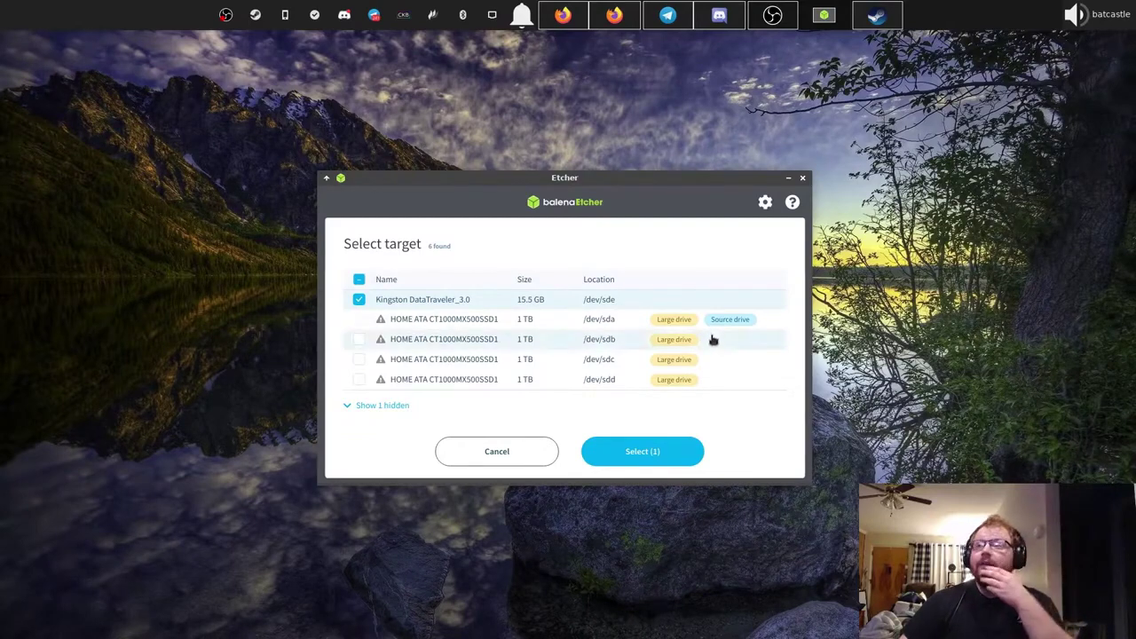
mouse_move(698, 330)
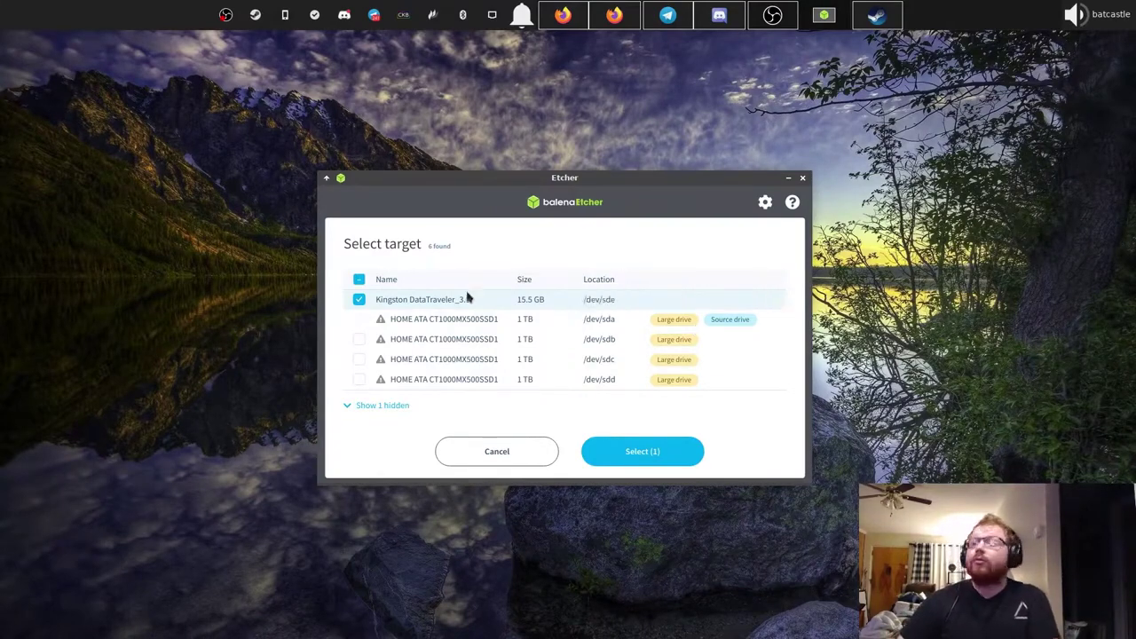
left_click(355, 405)
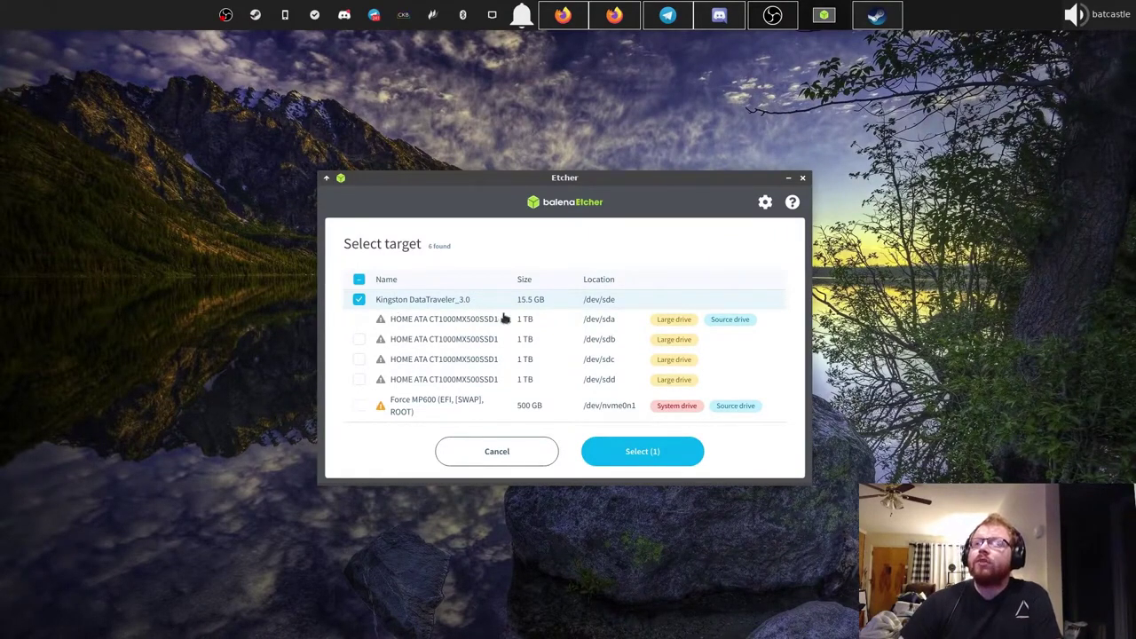
left_click(629, 454)
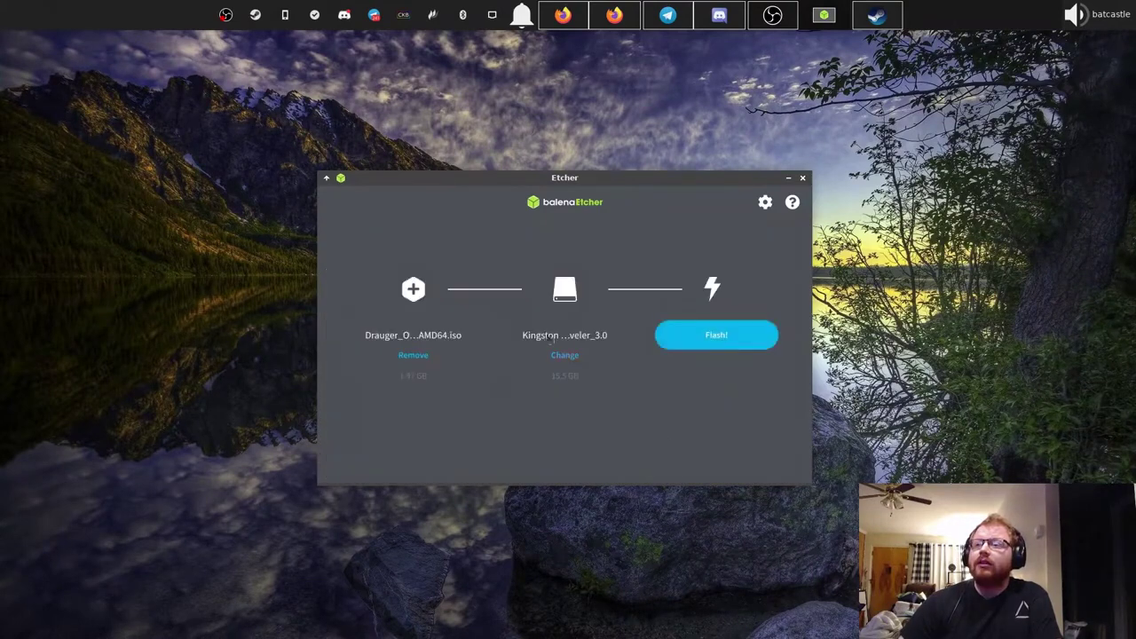
Start flashing the image and authorize it by entering the administrator password.
left_click(720, 345)
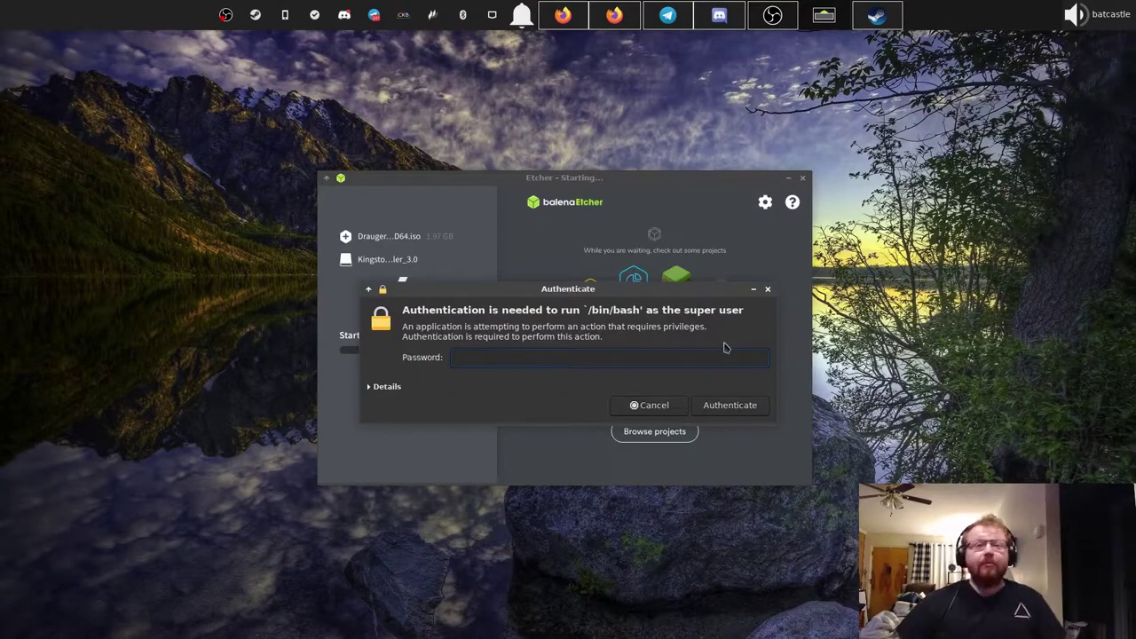
type("********")
key("Return")
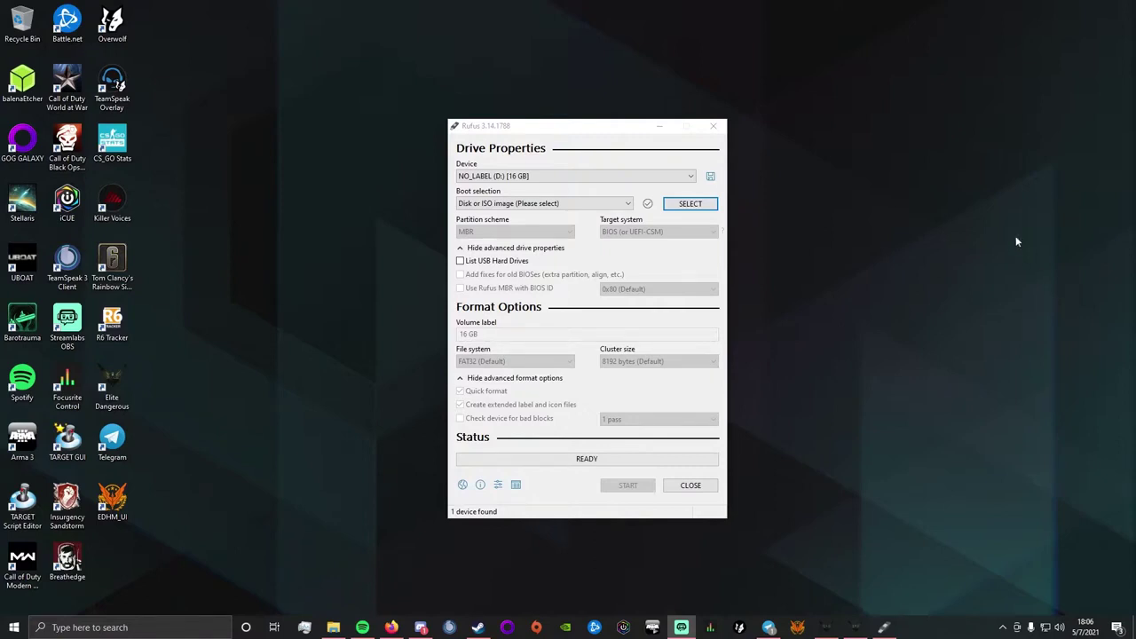
In Rufus, load Drauger_OS-7.5.1-AMD64 as the boot image, with partition scheme MBR and target system UEFI (non CSM).
left_click(692, 208)
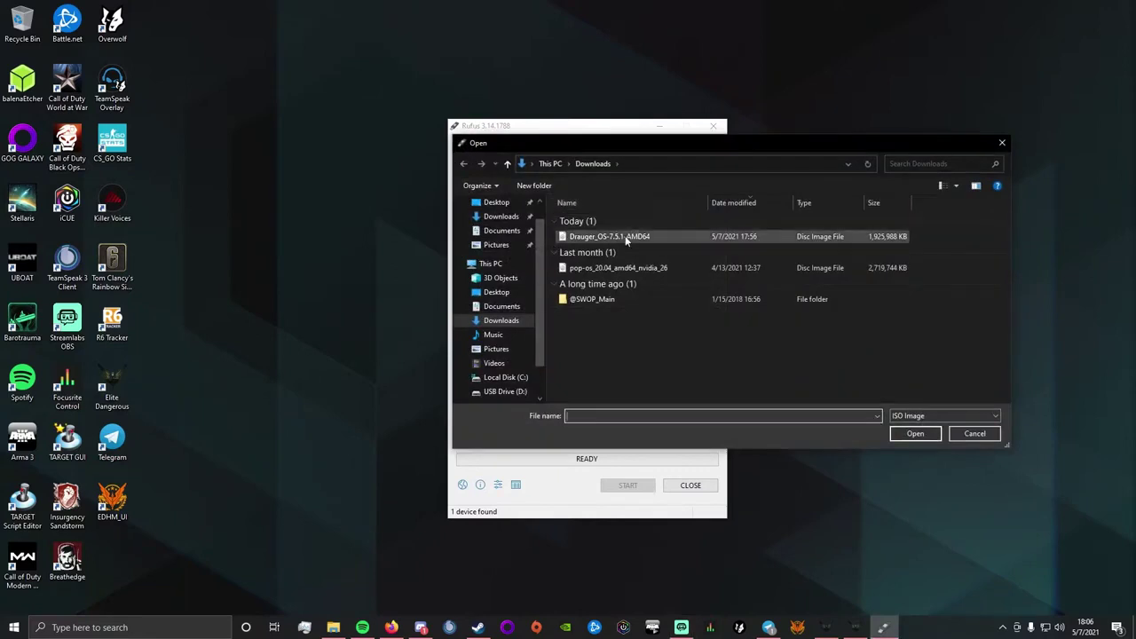
double_click(624, 235)
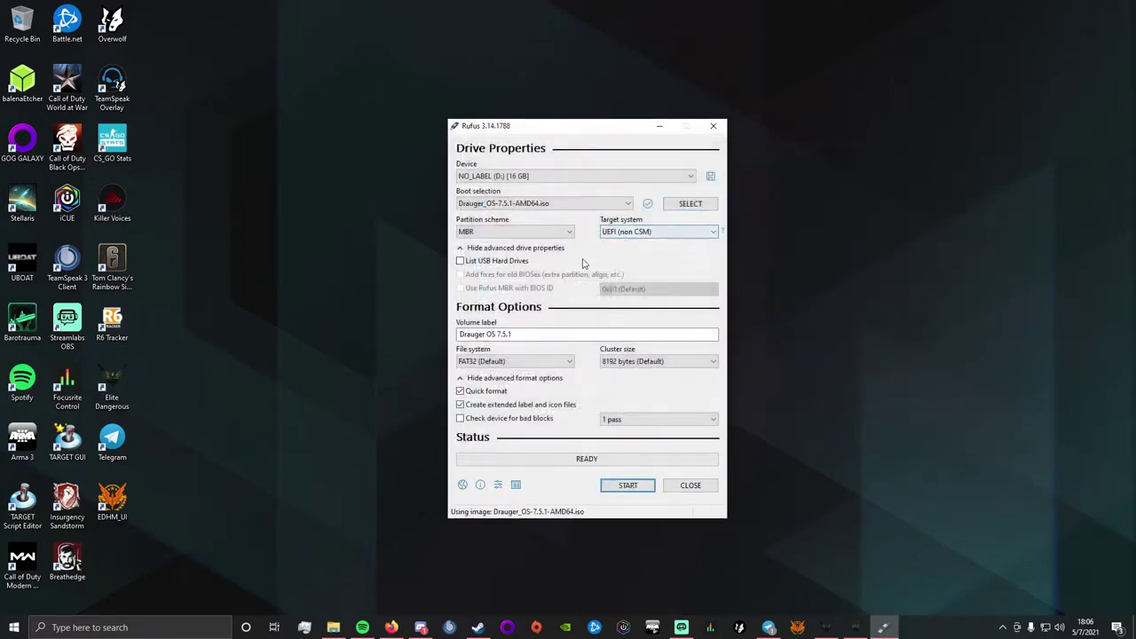
left_click(503, 233)
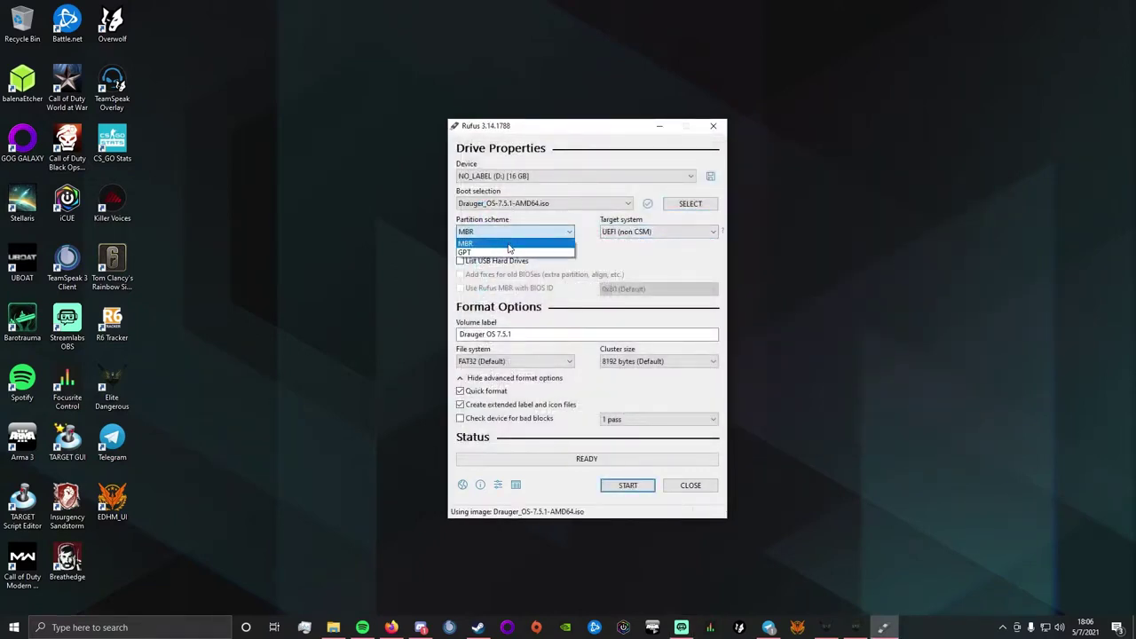
left_click(501, 243)
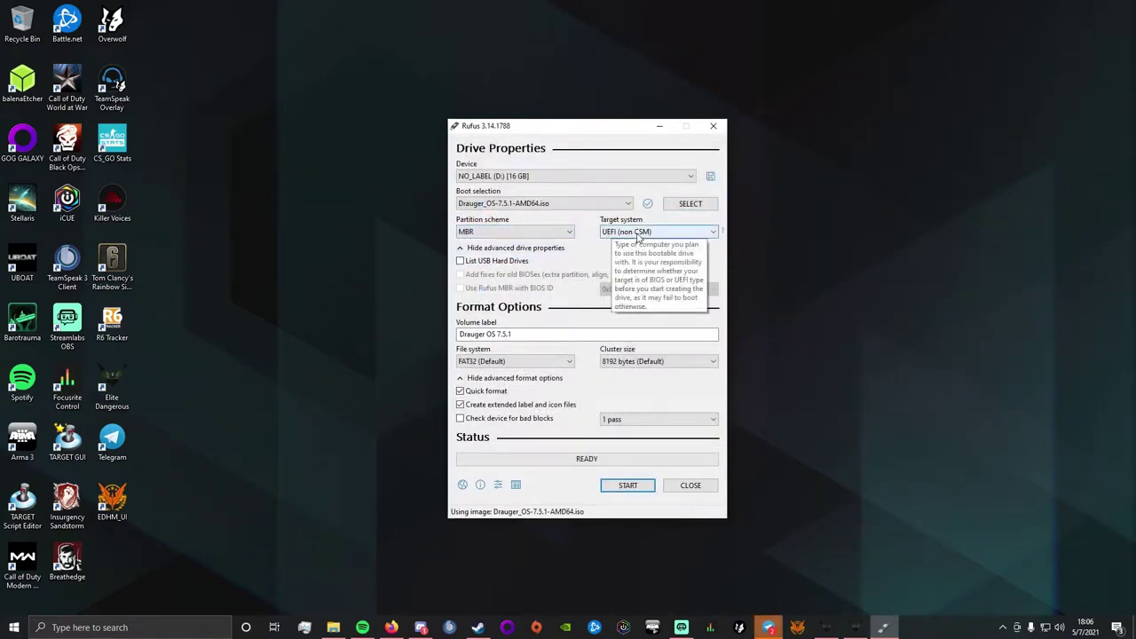
left_click(637, 234)
left_click(638, 244)
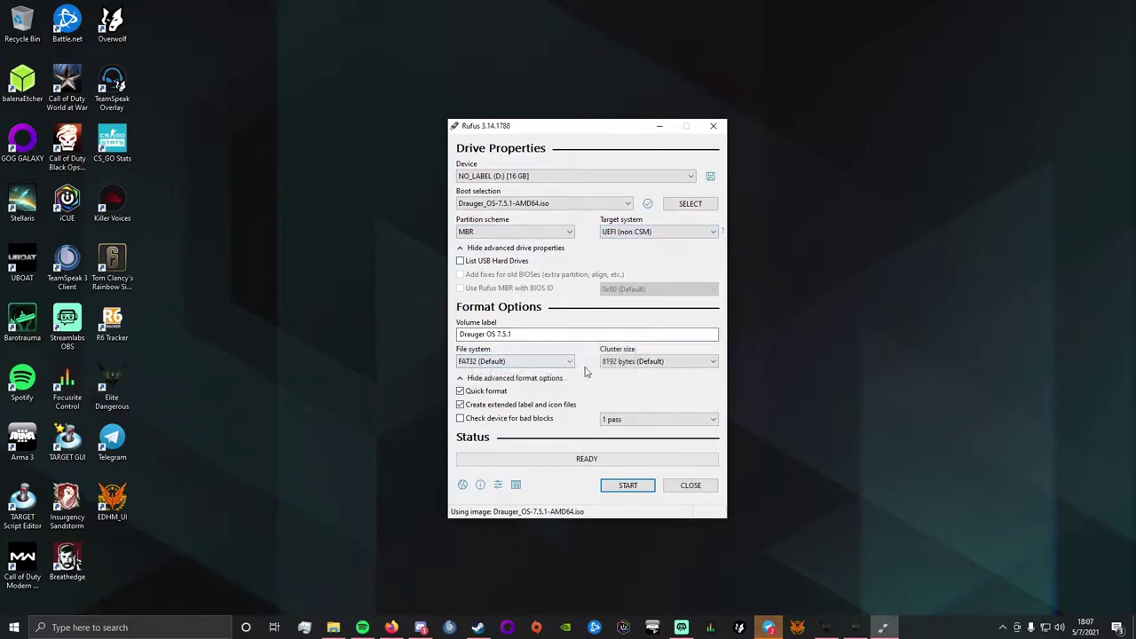
Start writing the USB drive in DD Image mode and accept the erasure of all its data.
left_click(611, 486)
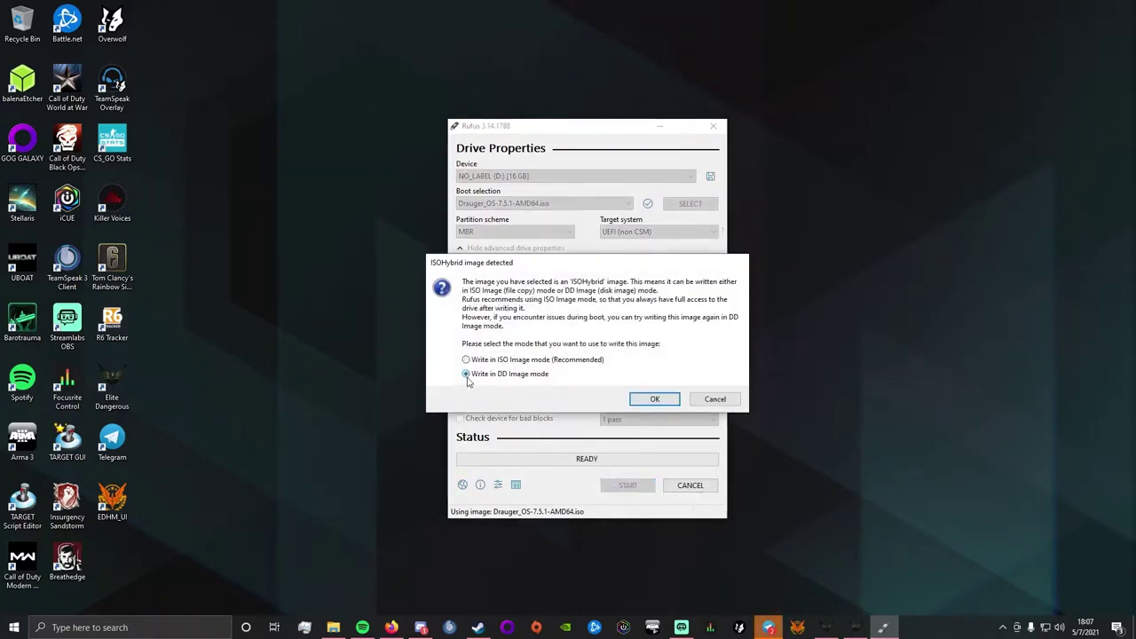
left_click(466, 376)
left_click(654, 399)
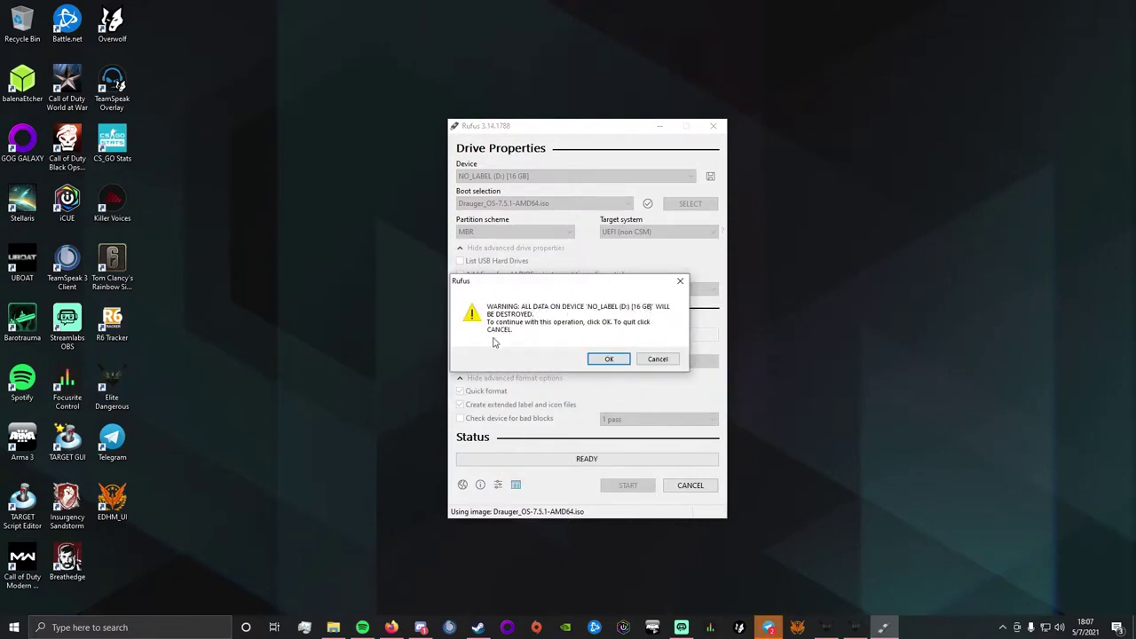
left_click(606, 359)
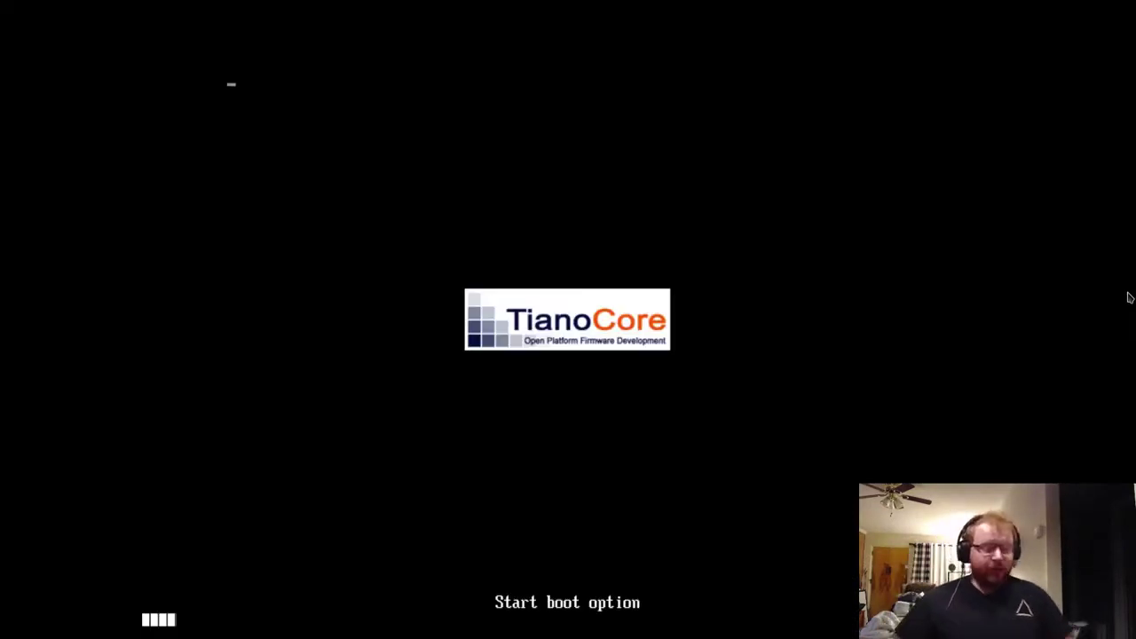
Enter the virtual machine's firmware setup and boot from UEFI QEMU DVD-ROM QM00001 in the Boot Manager.
key("Escape")
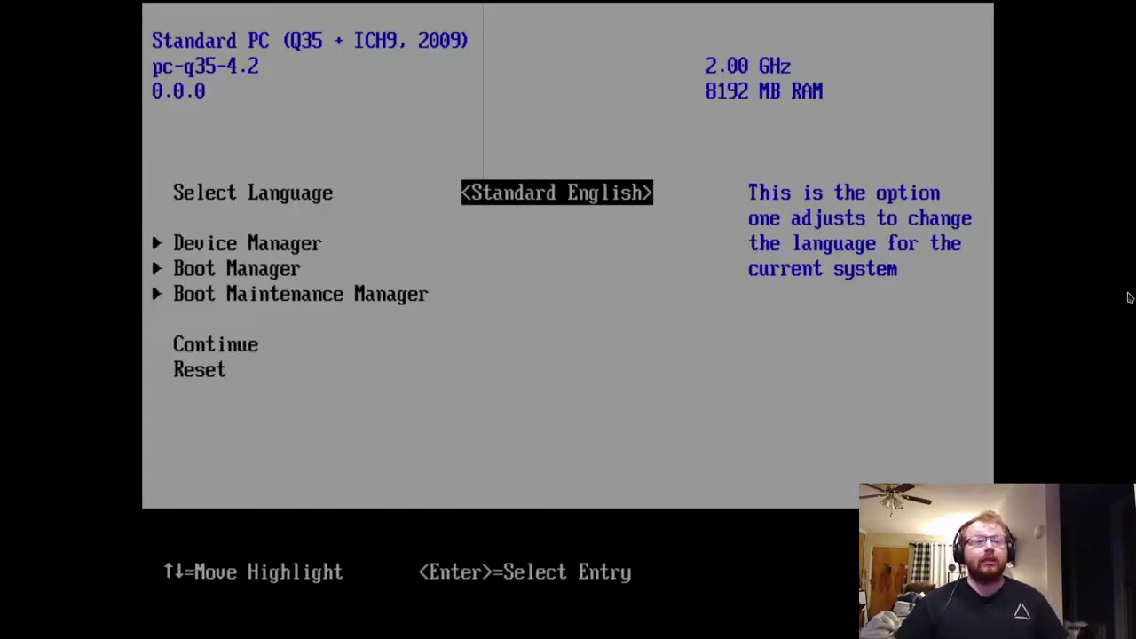
key("Down")
key("Down")
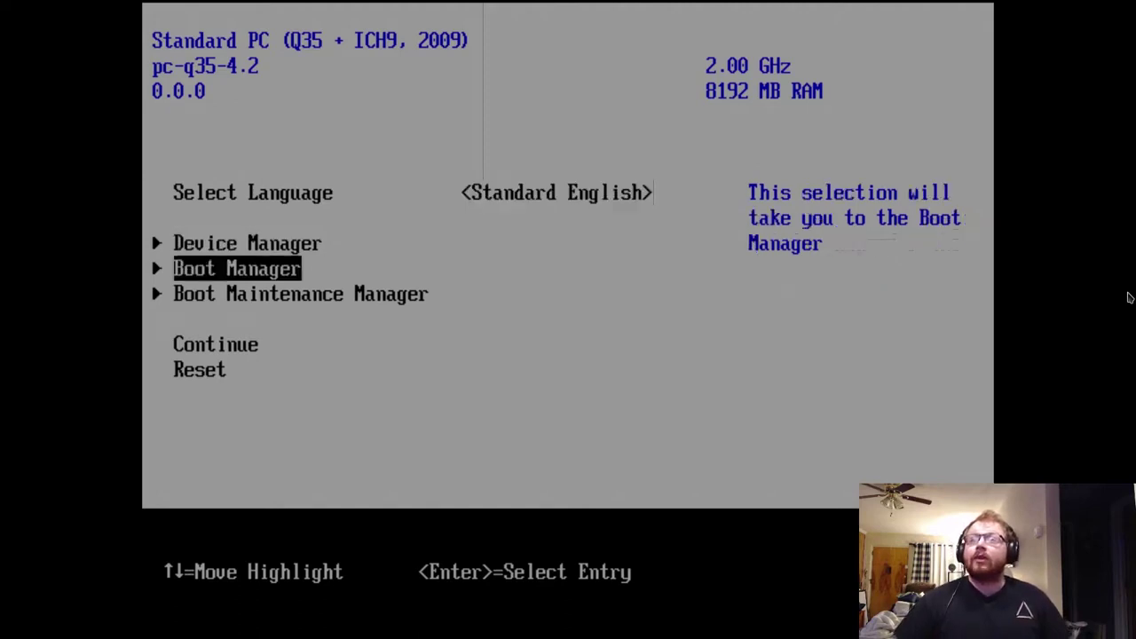
key("Return")
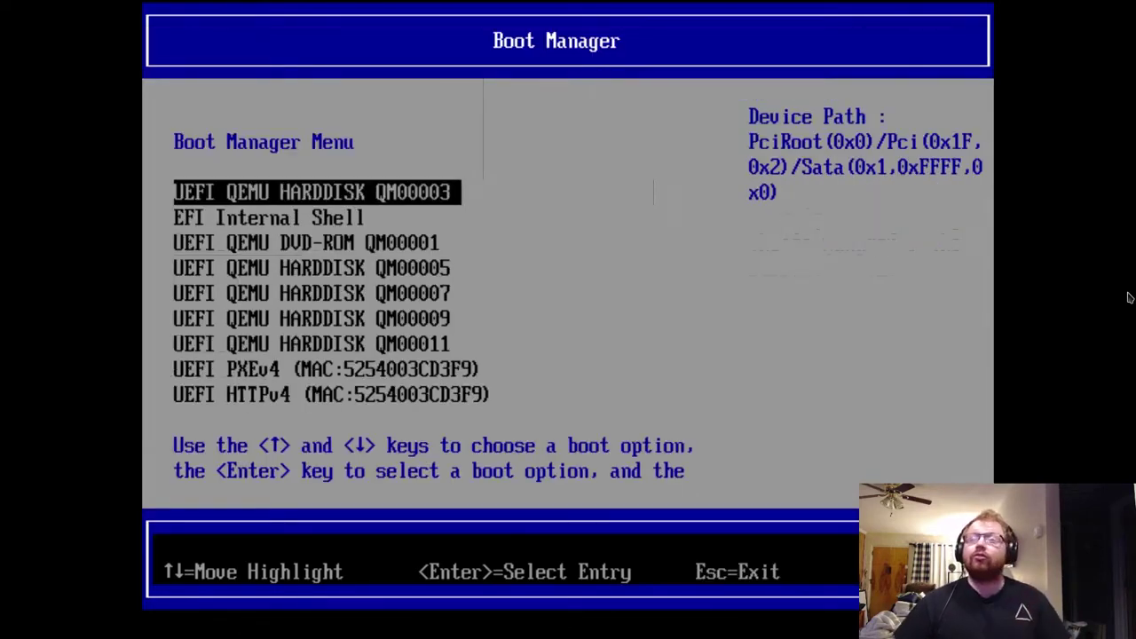
key("Down")
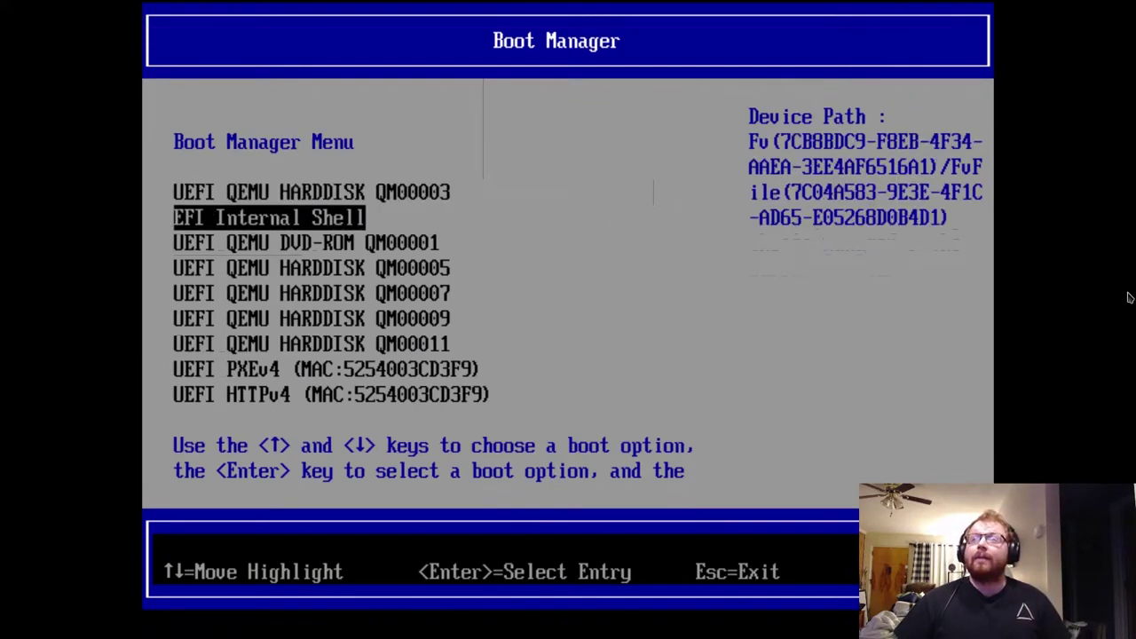
key("Down")
key("Return")
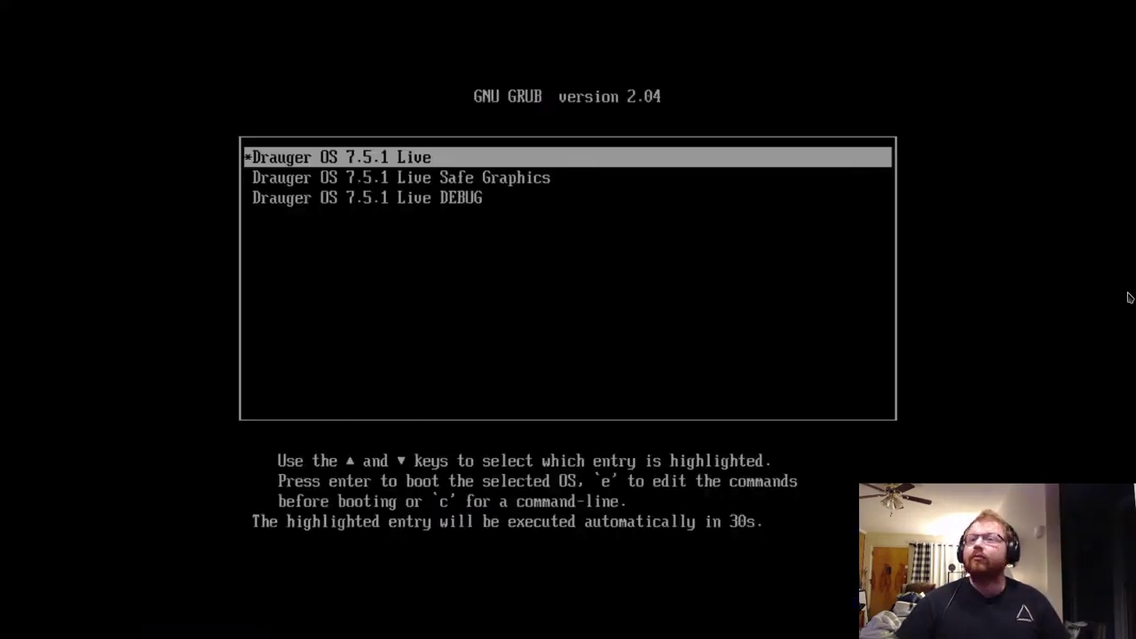
Review the Live, Live Safe Graphics and Live DEBUG entries in the GRUB boot list.
key("Down")
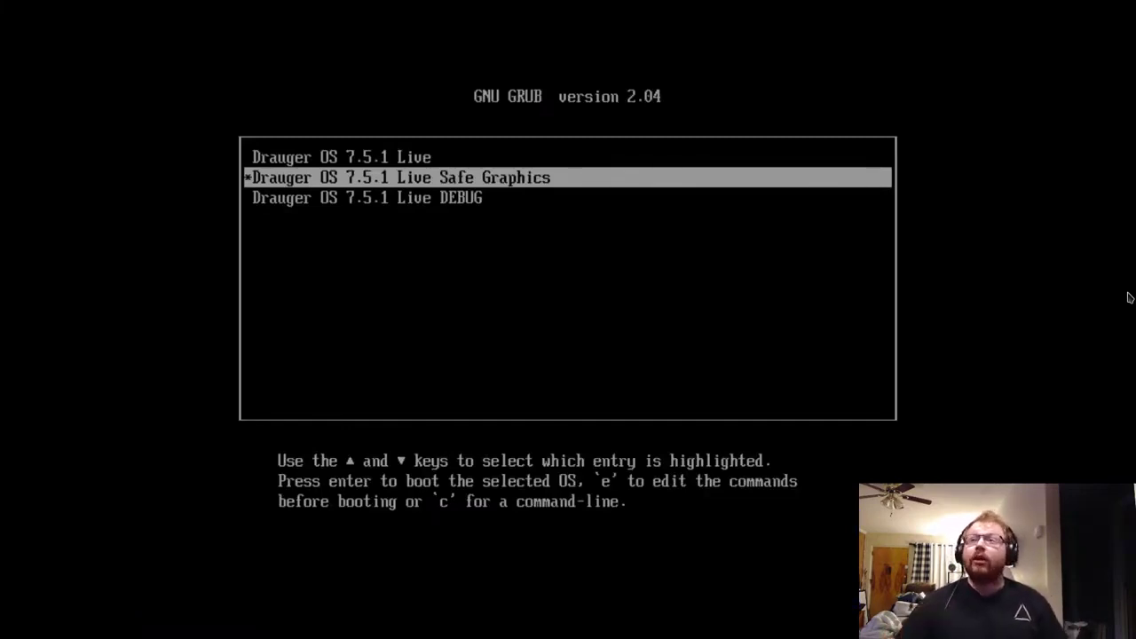
key("Down")
key("Up")
key("Up")
key("Down")
key("Down")
key("Up")
key("Up")
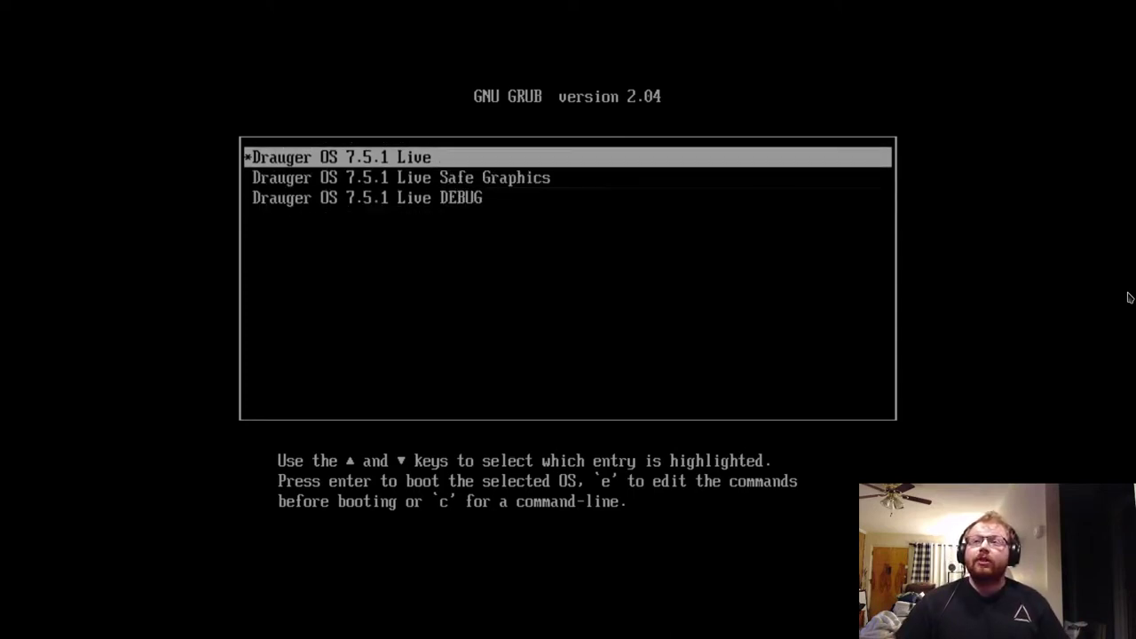
key("Down")
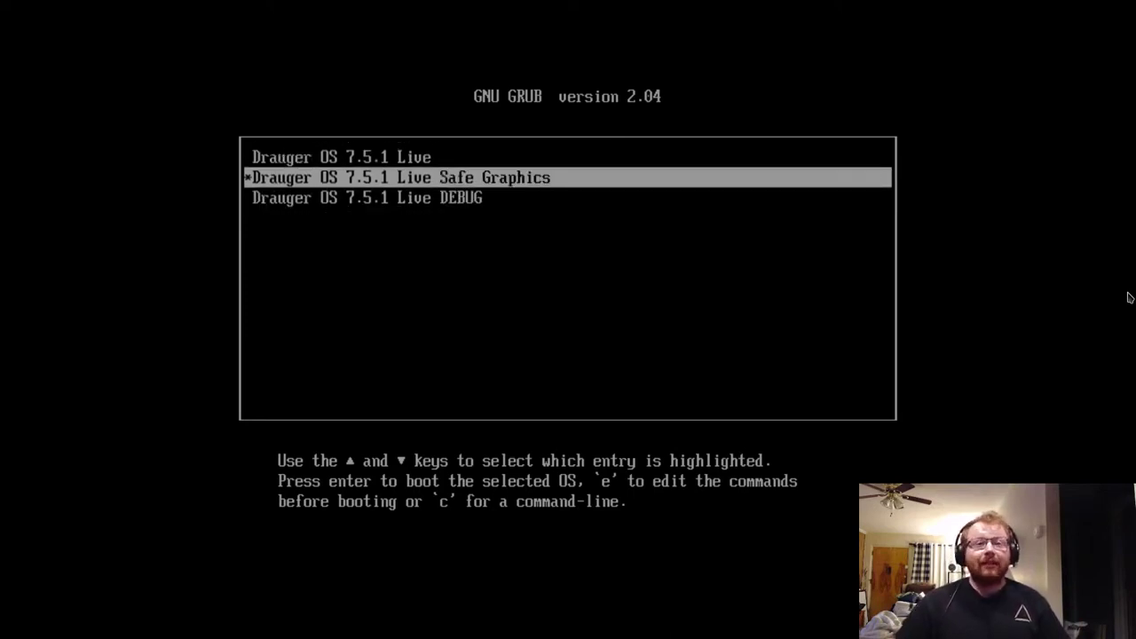
key("Down")
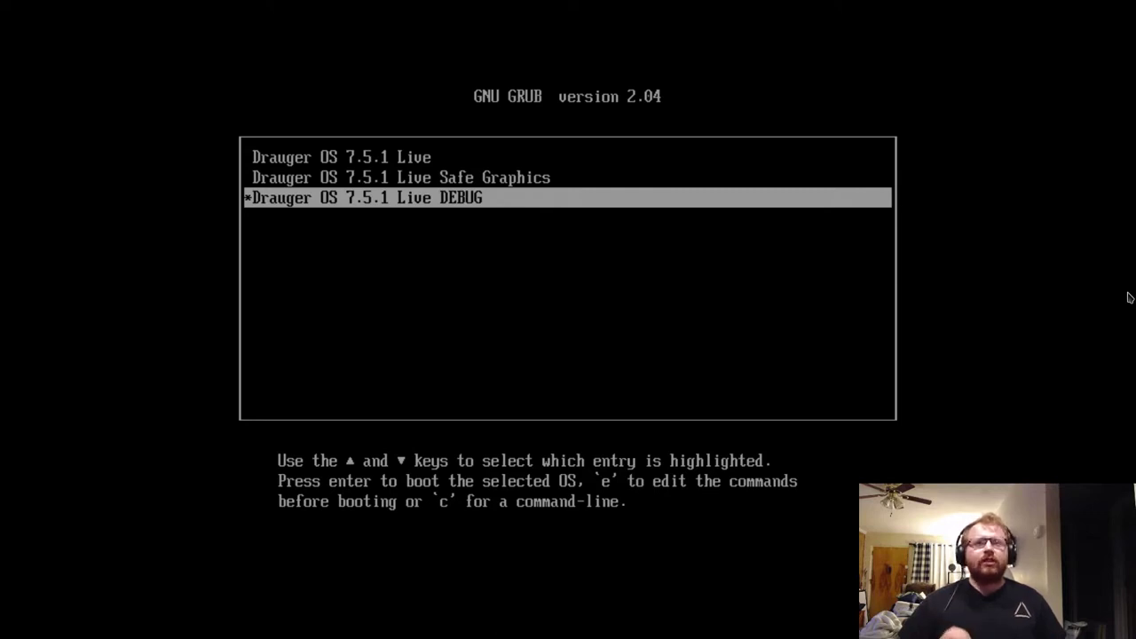
key("Up")
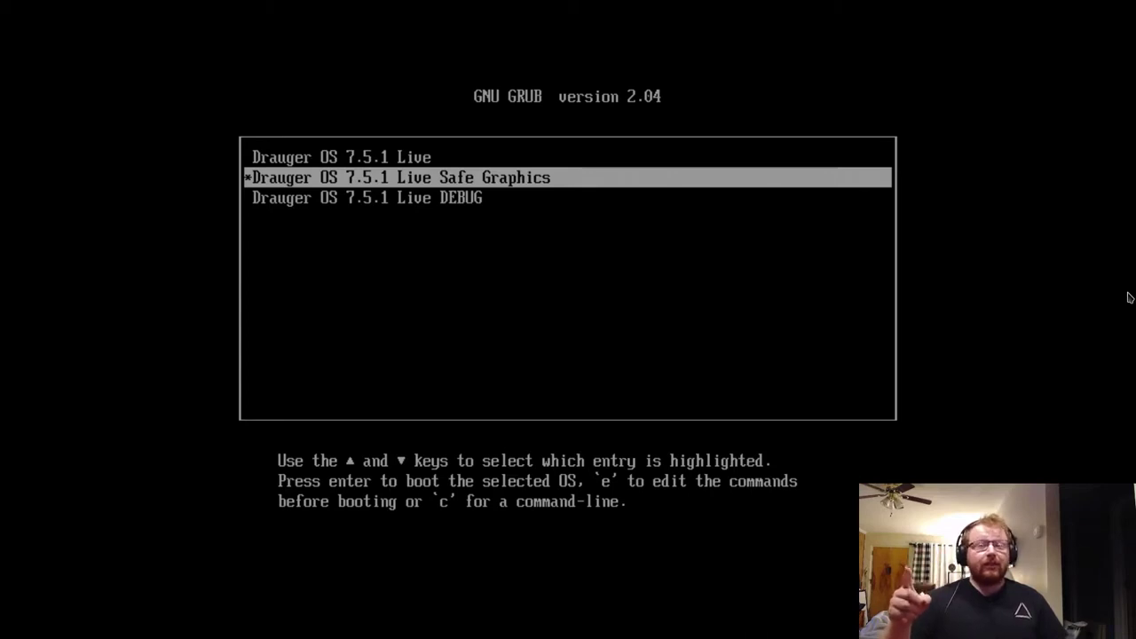
Boot the standard Drauger OS 7.5.1 Live entry.
key("Up")
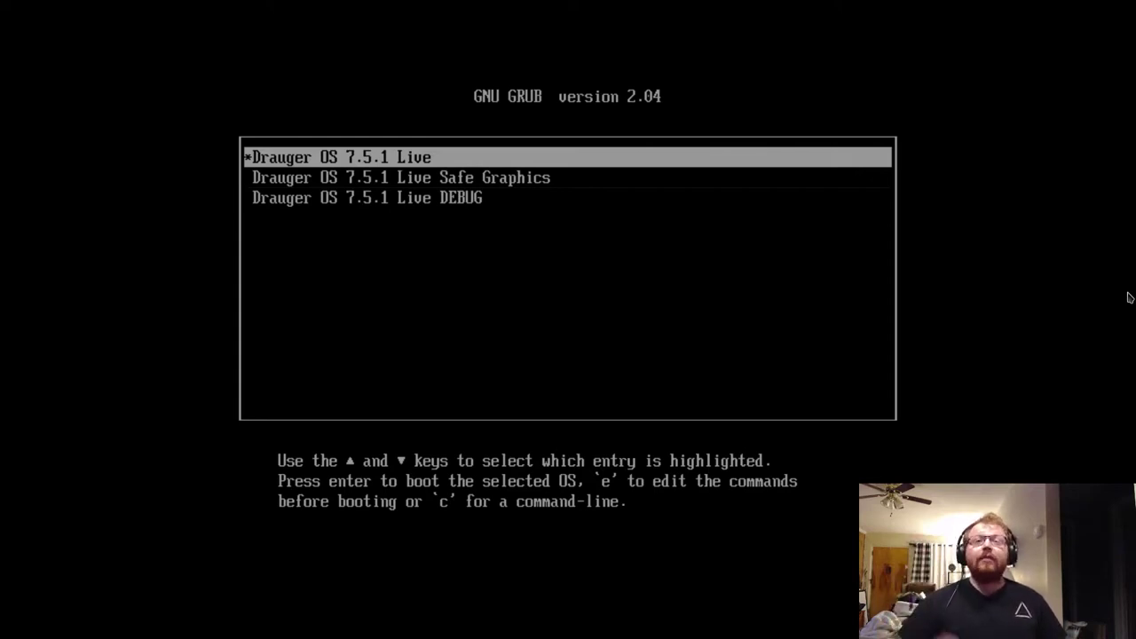
key("Return")
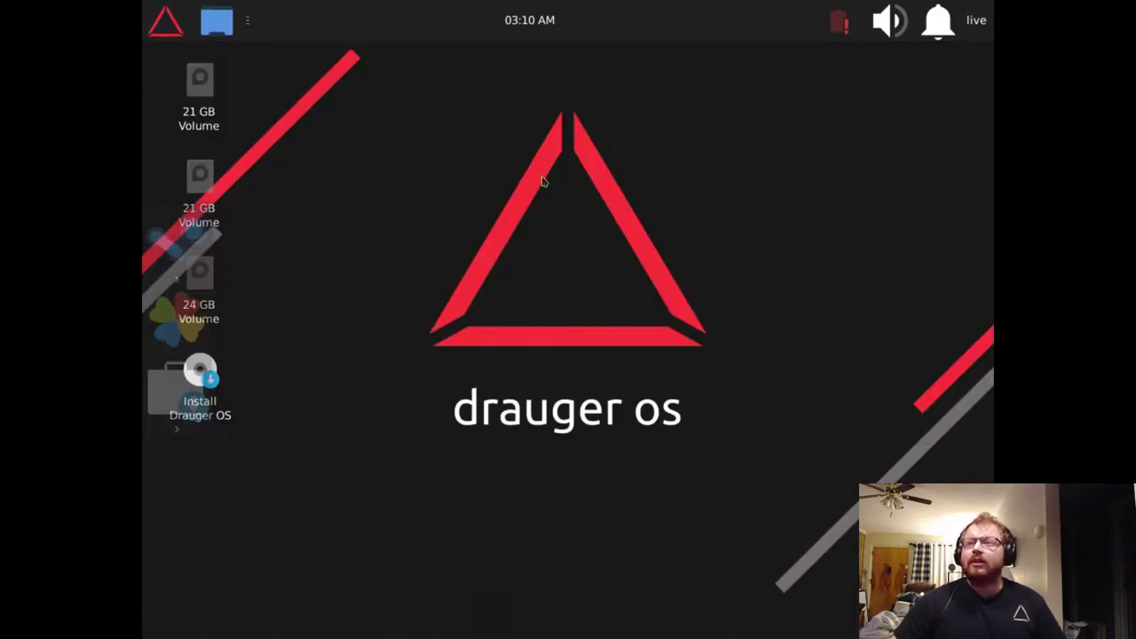
Open the desktop Settings manager and minimize the Welcome to Drauger OS window covering it.
left_click(174, 16)
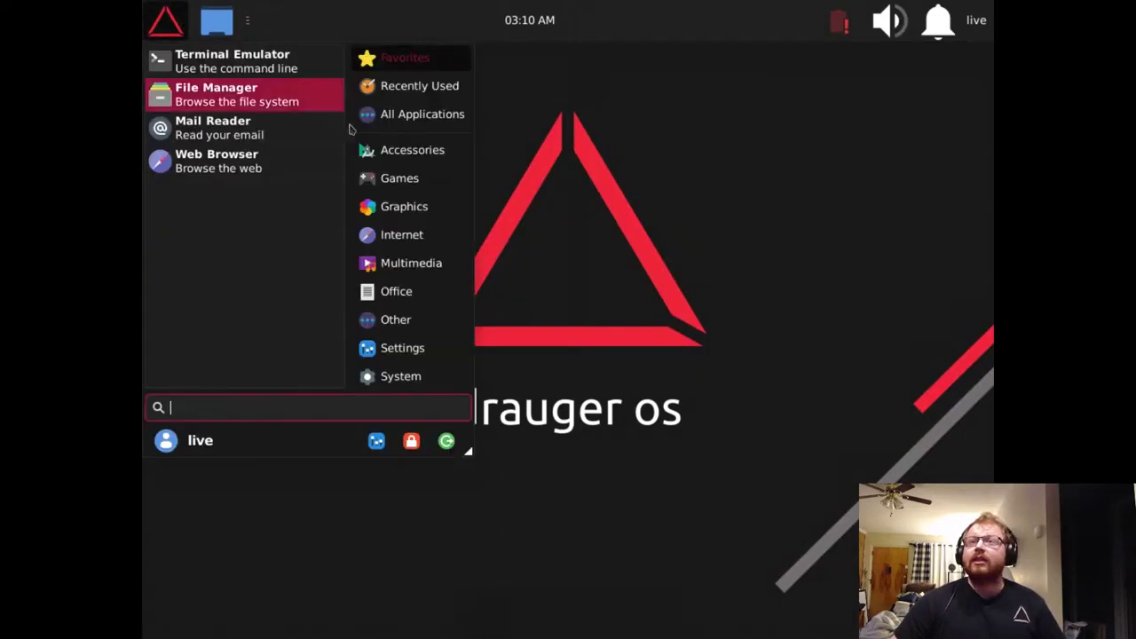
left_click(402, 348)
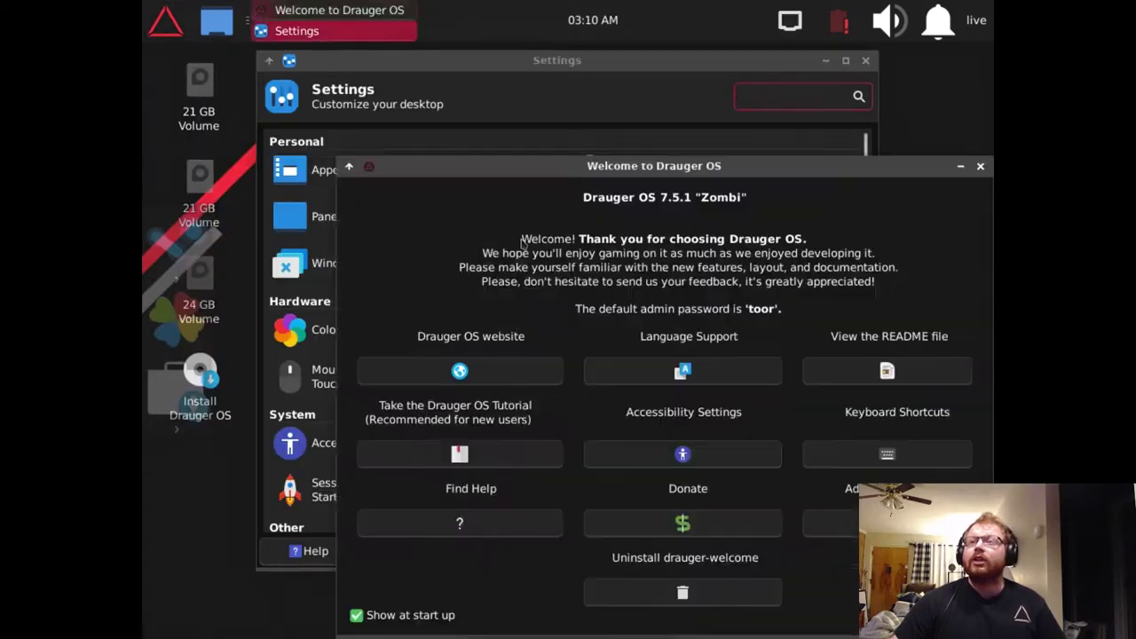
left_click_drag(782, 169, 720, 96)
left_click(898, 94)
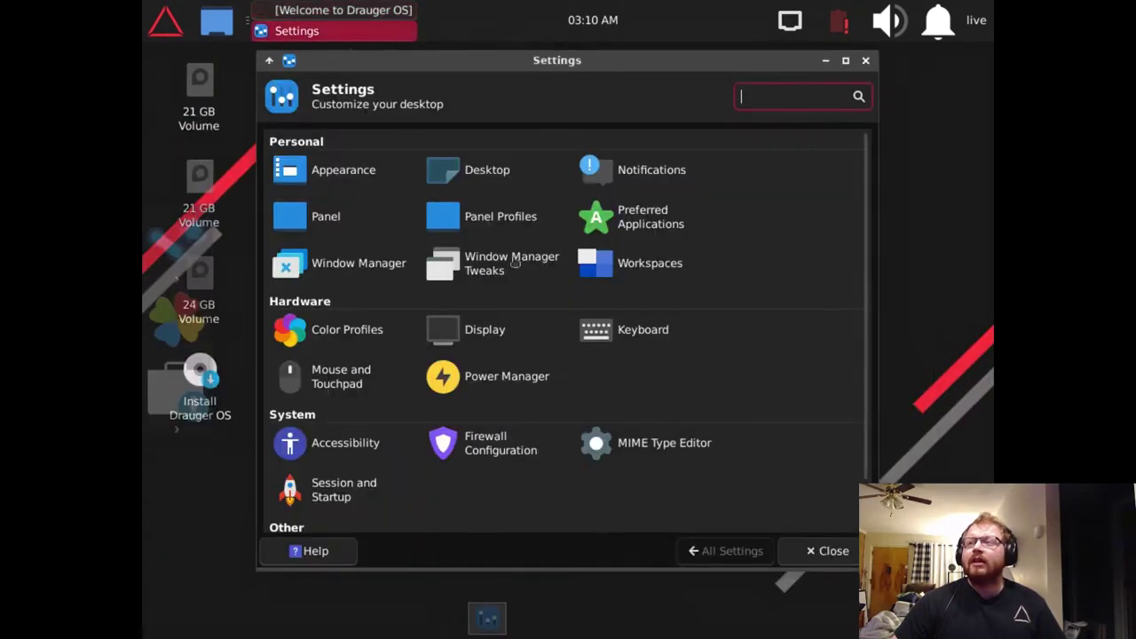
Set the display resolution to 1920x1080, keep the new configuration, and close the Display settings.
left_click(494, 330)
left_click(758, 219)
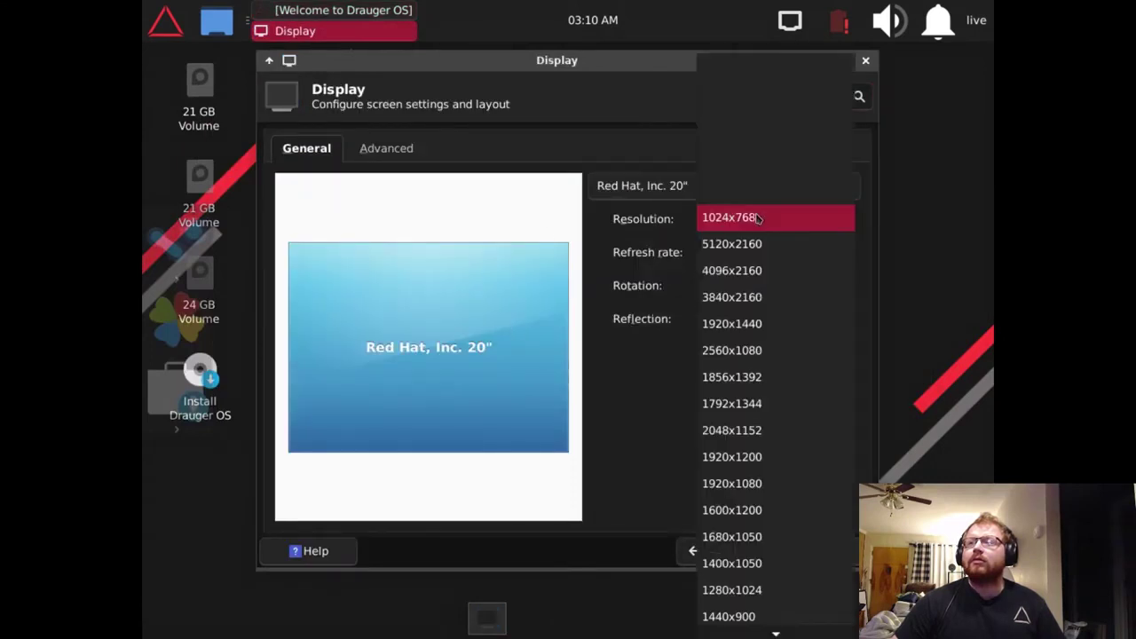
left_click(761, 483)
left_click(824, 358)
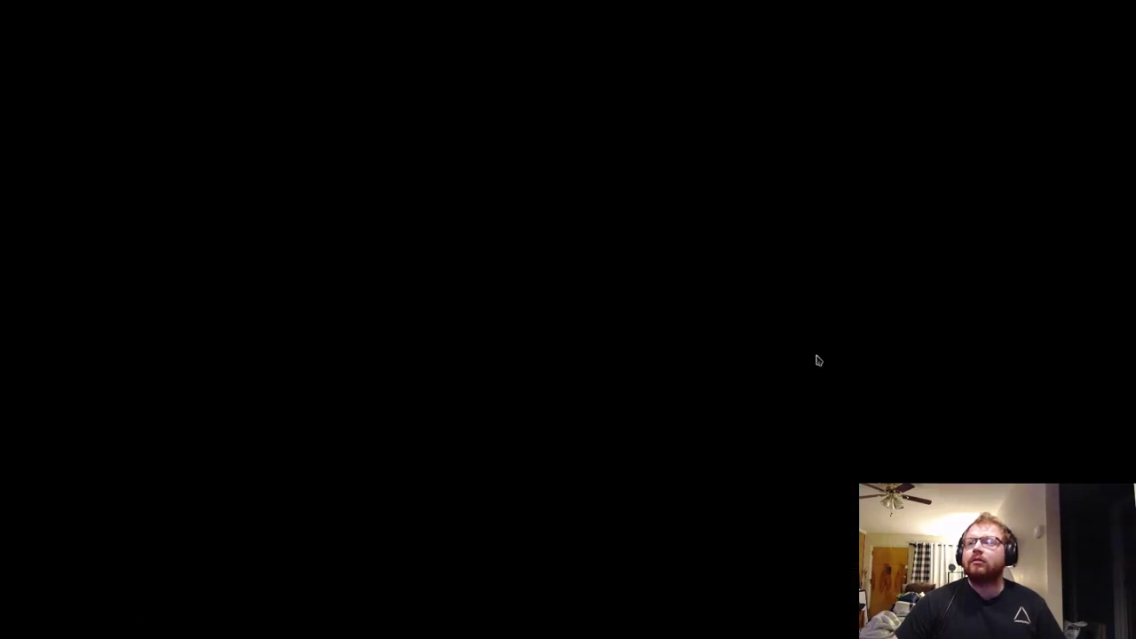
left_click(266, 285)
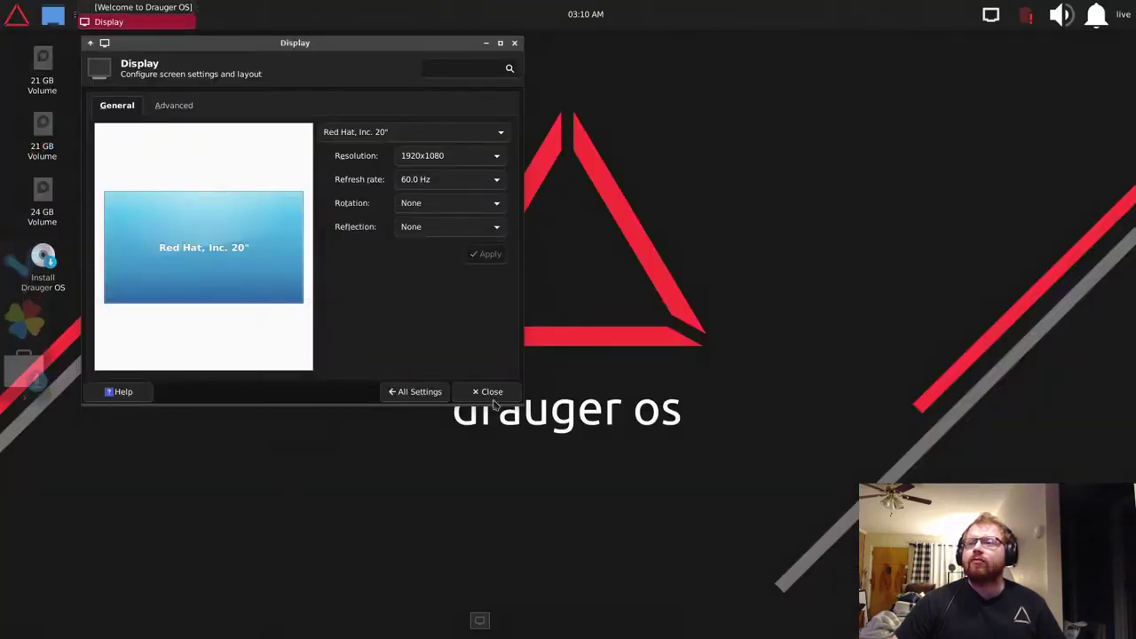
left_click(491, 391)
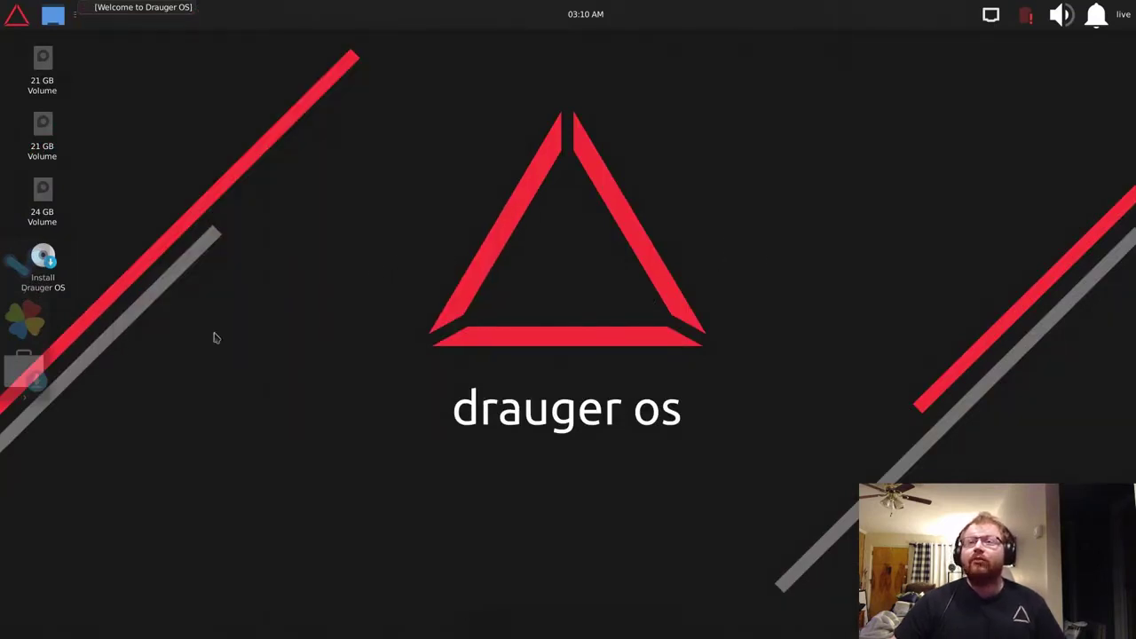
Restore the minimized Welcome to Drauger OS window, move it nearer the middle of the desktop, and dismiss it.
left_click(142, 7)
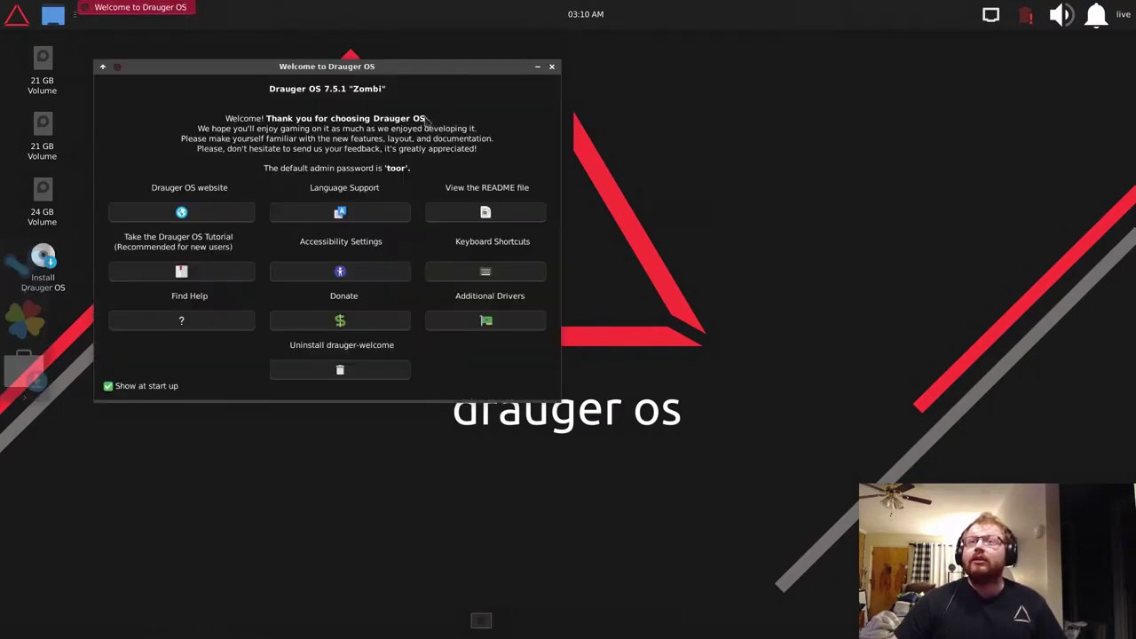
left_click_drag(346, 65, 569, 157)
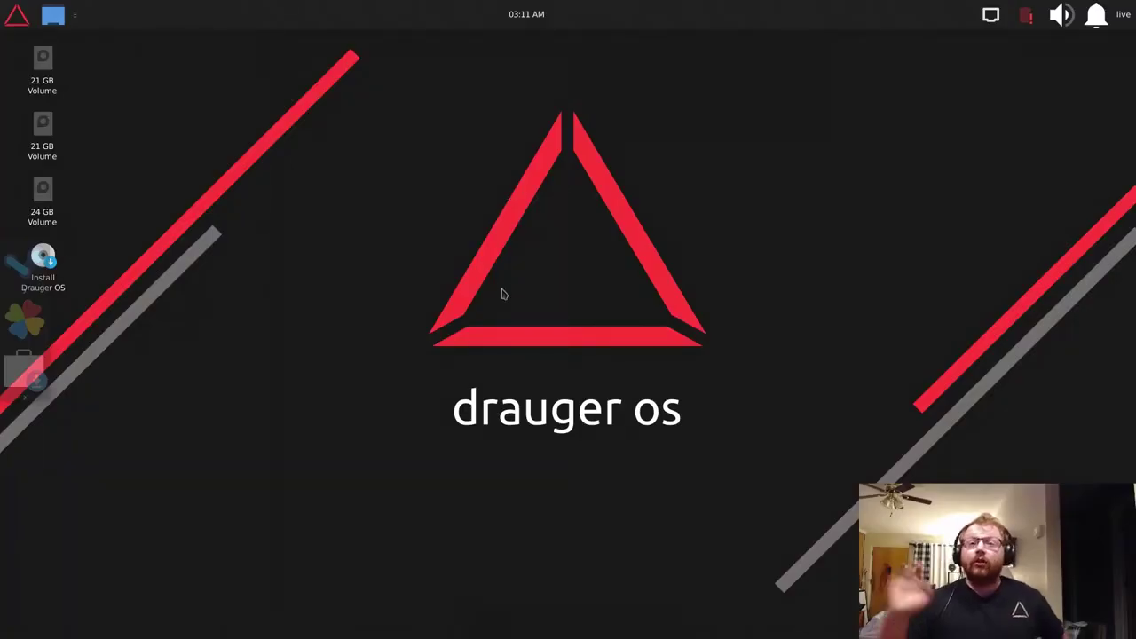
Move the Install Drauger OS desktop icon inside the triangle logo on the wallpaper and deselect it.
left_click(68, 291)
left_click_drag(67, 289, 540, 280)
left_click(621, 279)
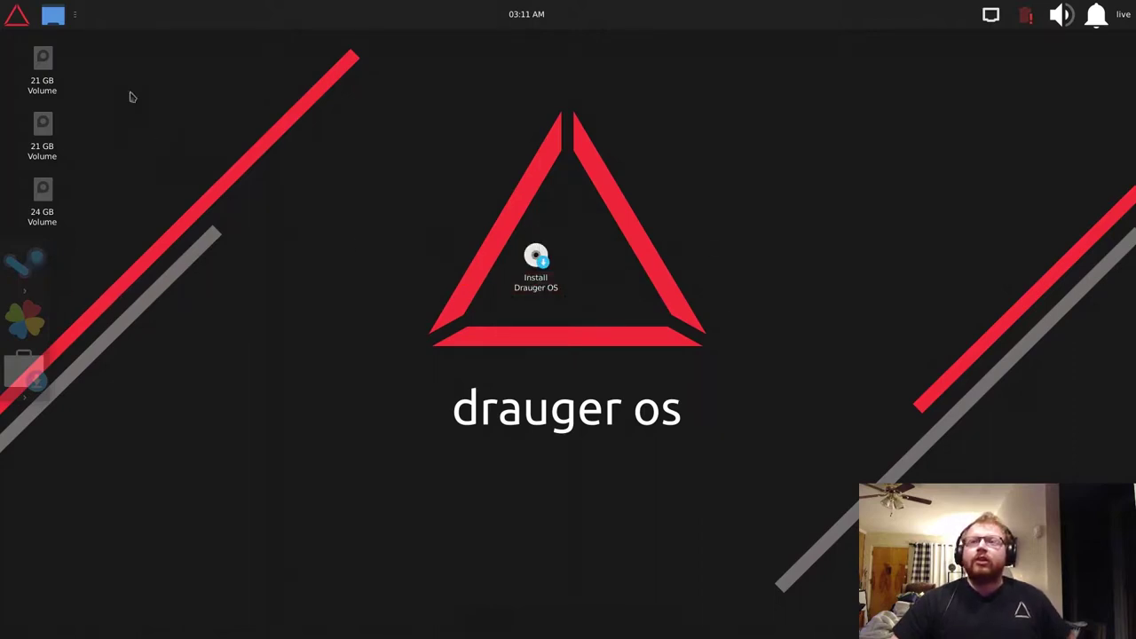
Locate the Install Drauger OS entry among the System applications without launching it.
left_click(22, 19)
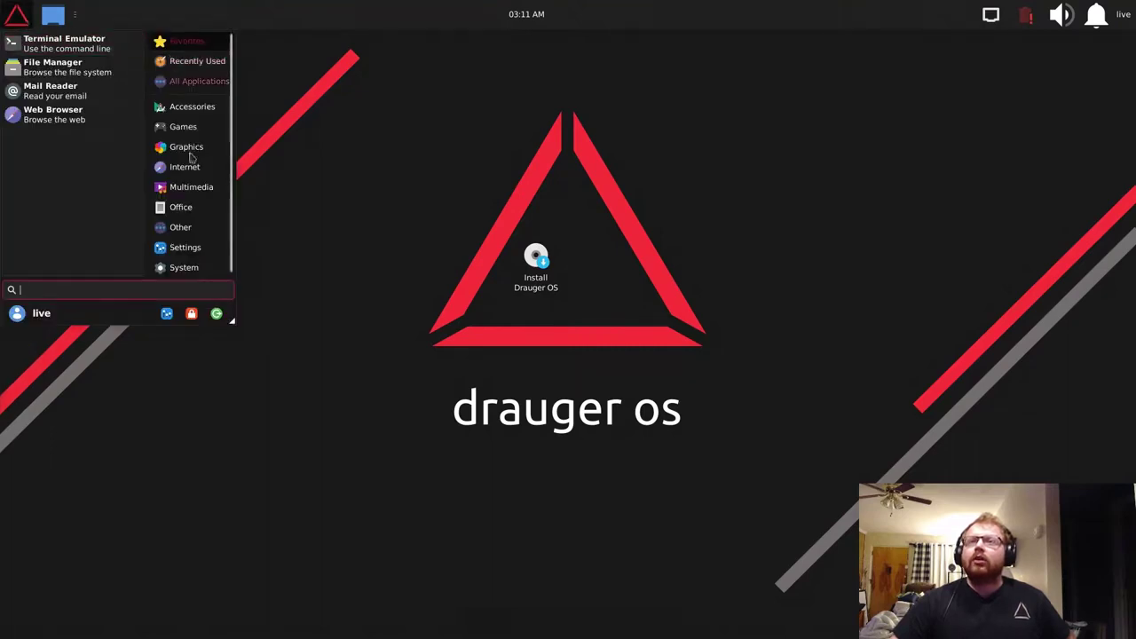
left_click(188, 267)
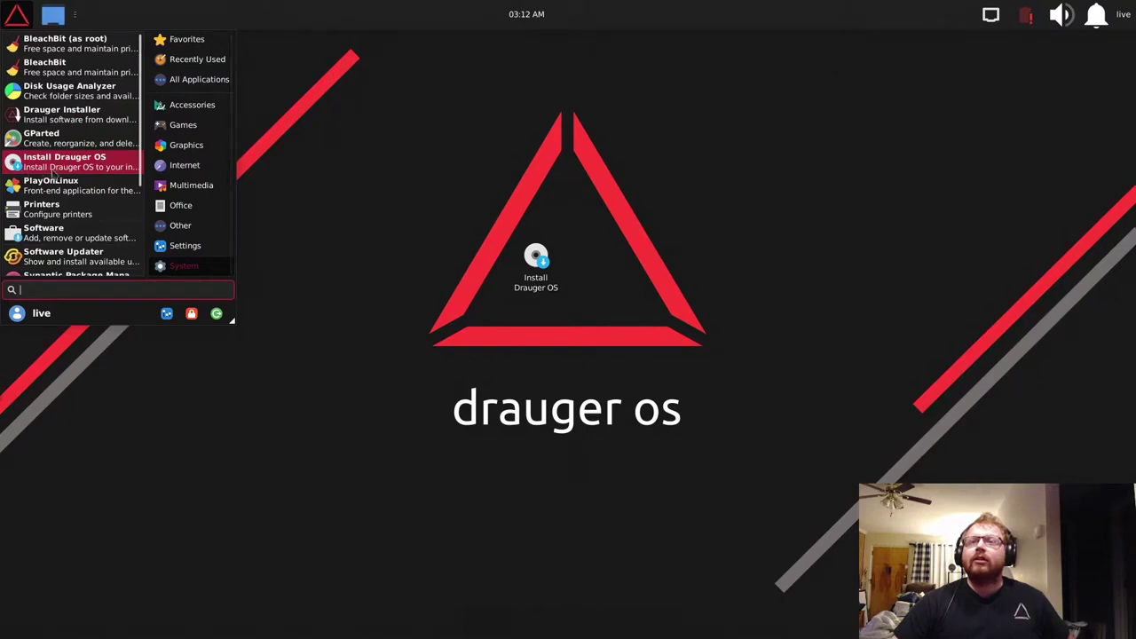
left_click(533, 188)
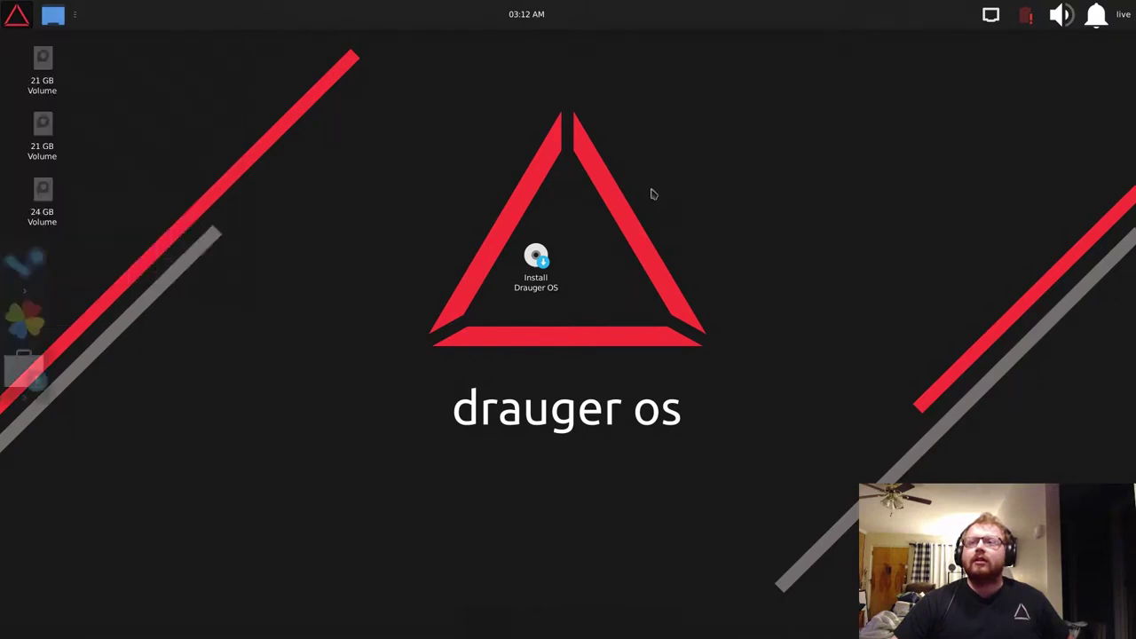
Launch the installer from the Install Drauger OS desktop icon and proceed past its introduction to the Keyboard section.
double_click(536, 257)
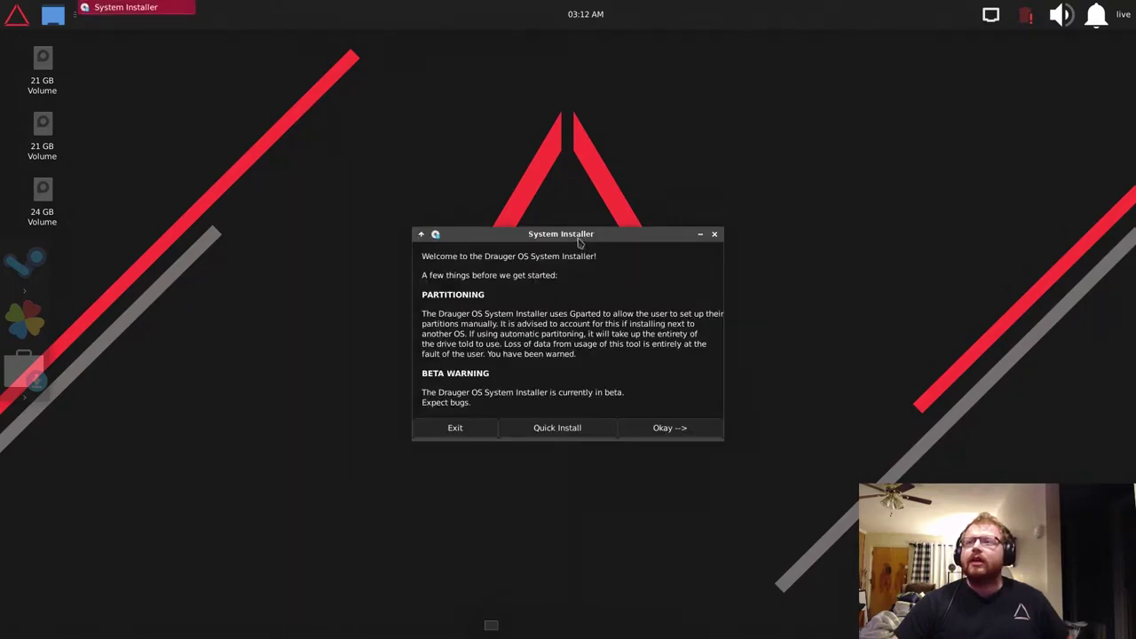
left_click_drag(581, 238, 552, 203)
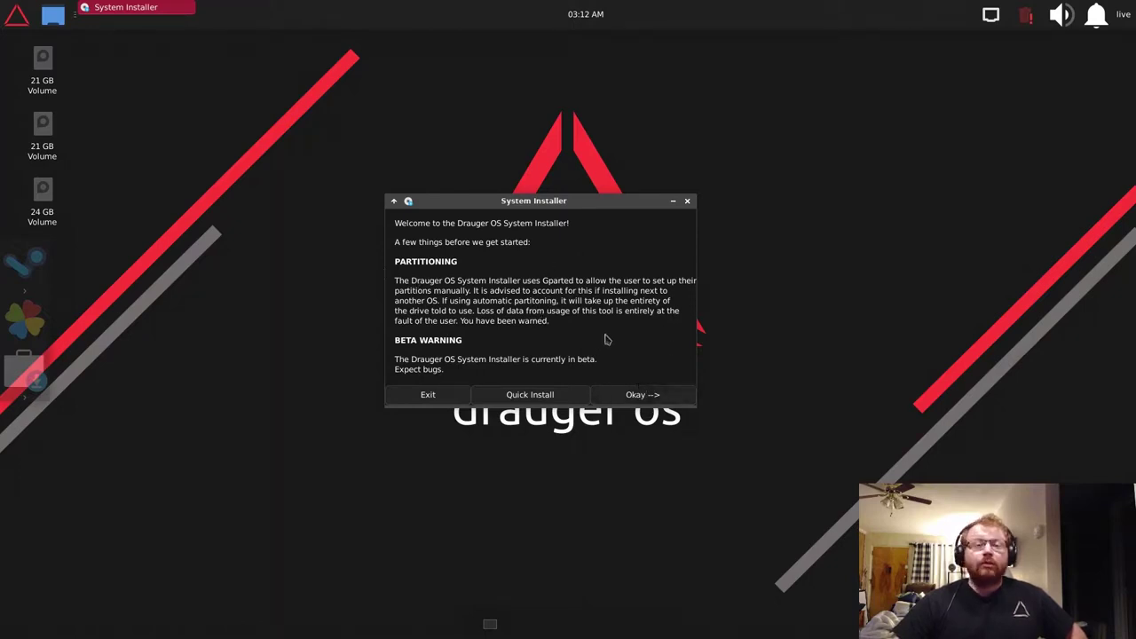
left_click(643, 395)
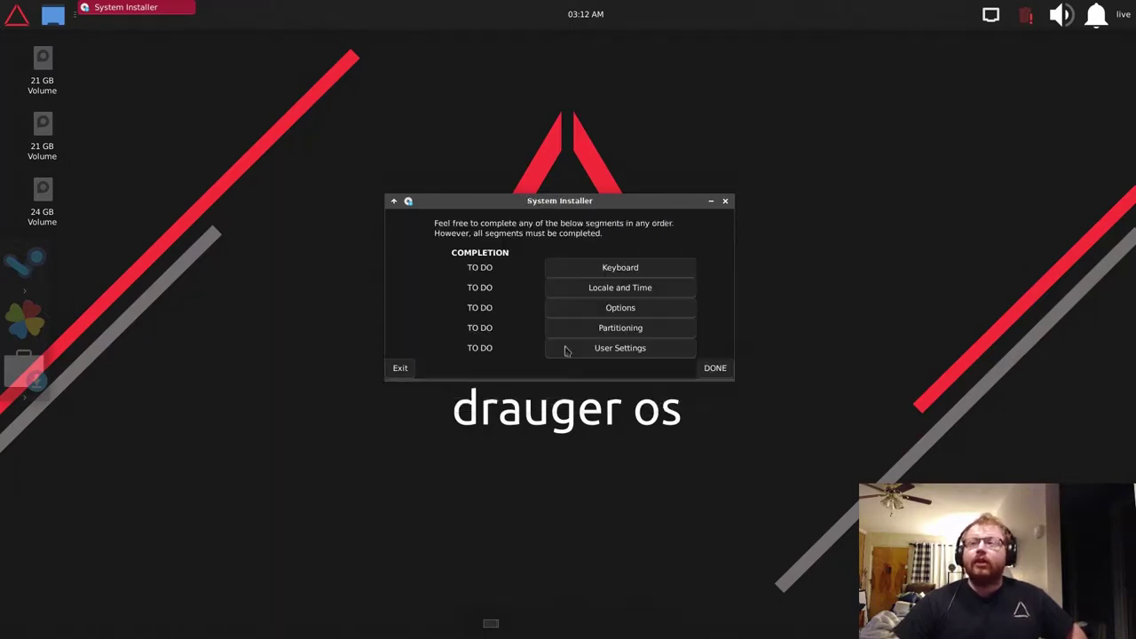
left_click(632, 268)
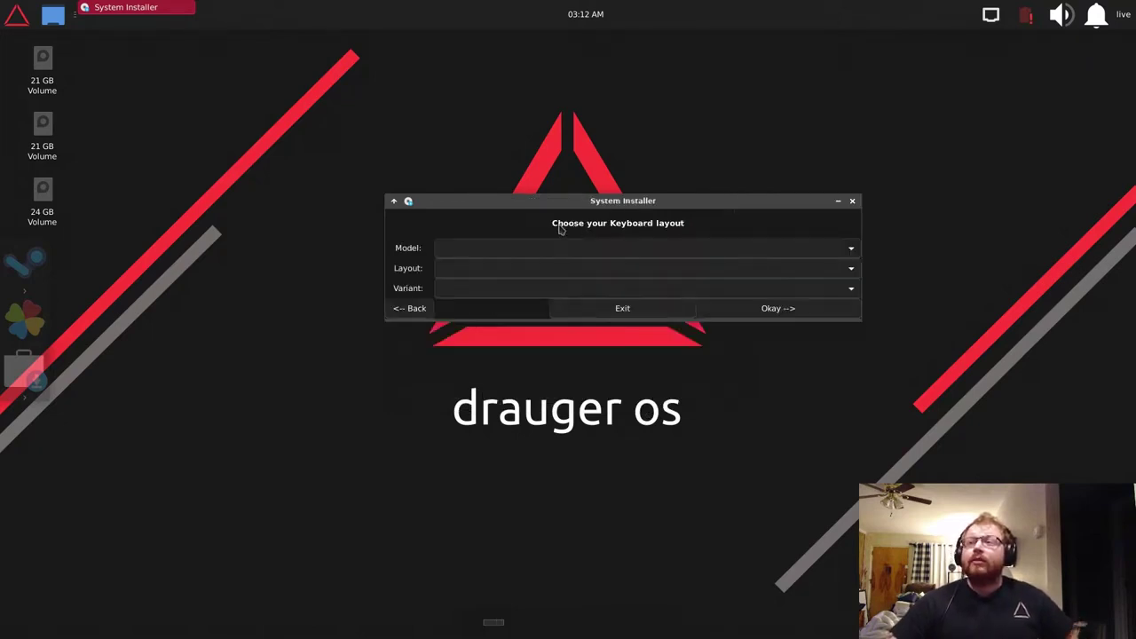
Set the keyboard model to "Do not configure keyboard; keep kernel keymap".
left_click(606, 250)
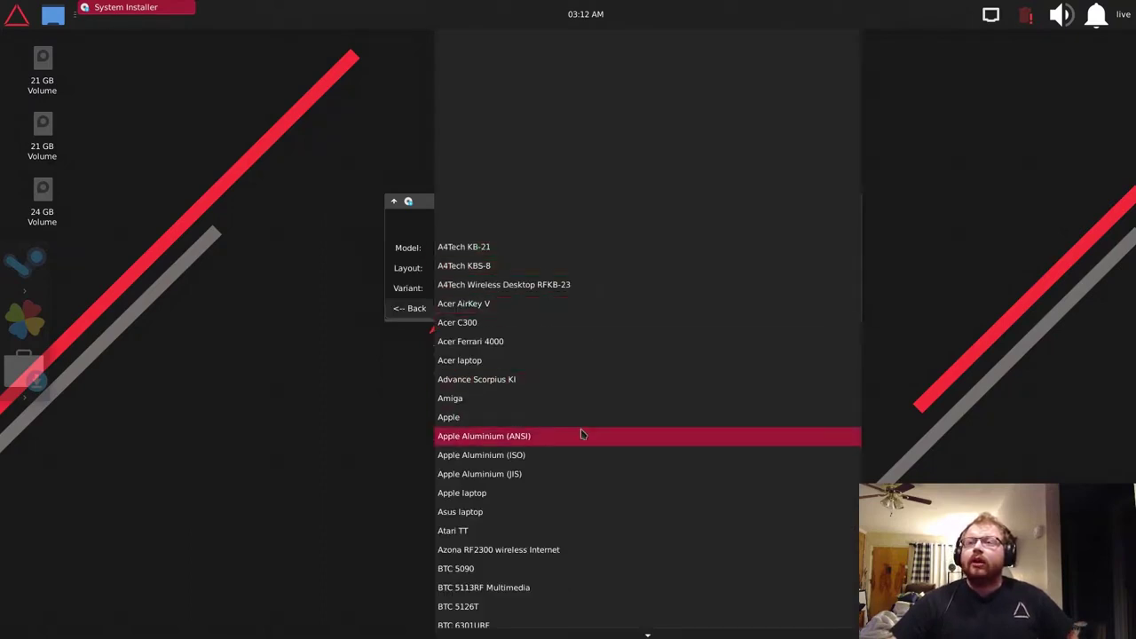
scroll(585, 442, "down", 5)
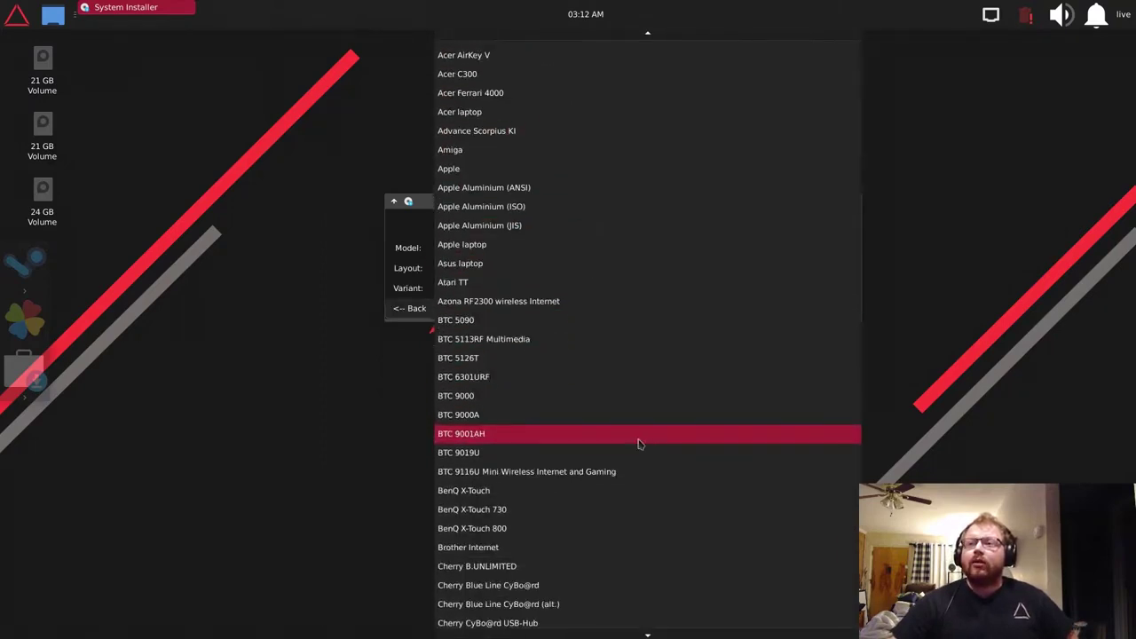
scroll(627, 446, "down", 5)
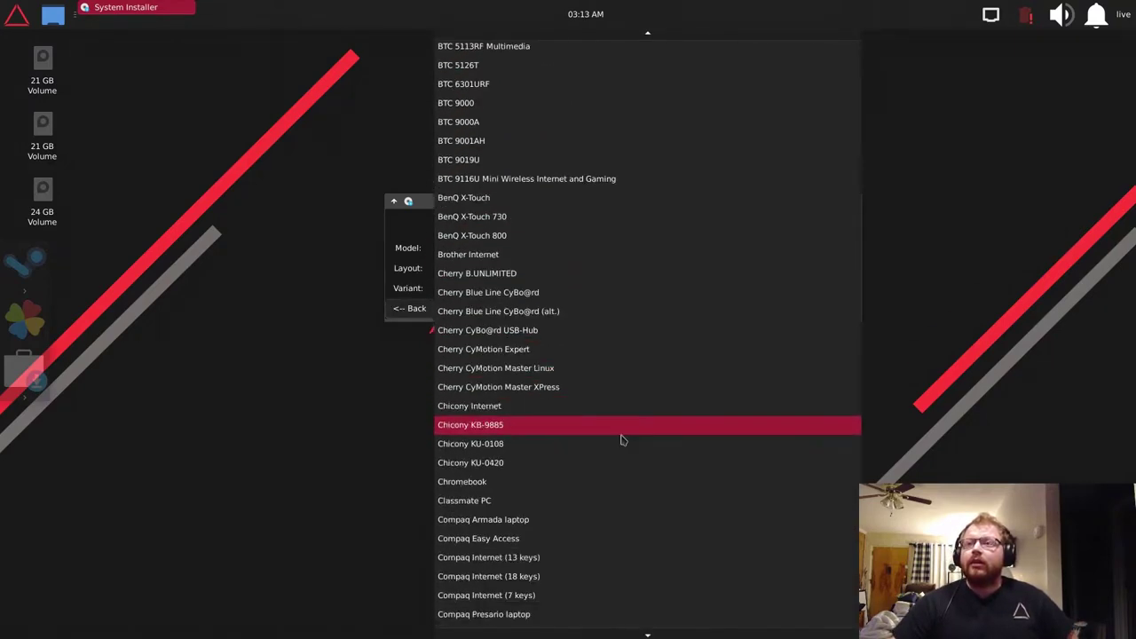
scroll(622, 439, "down", 6)
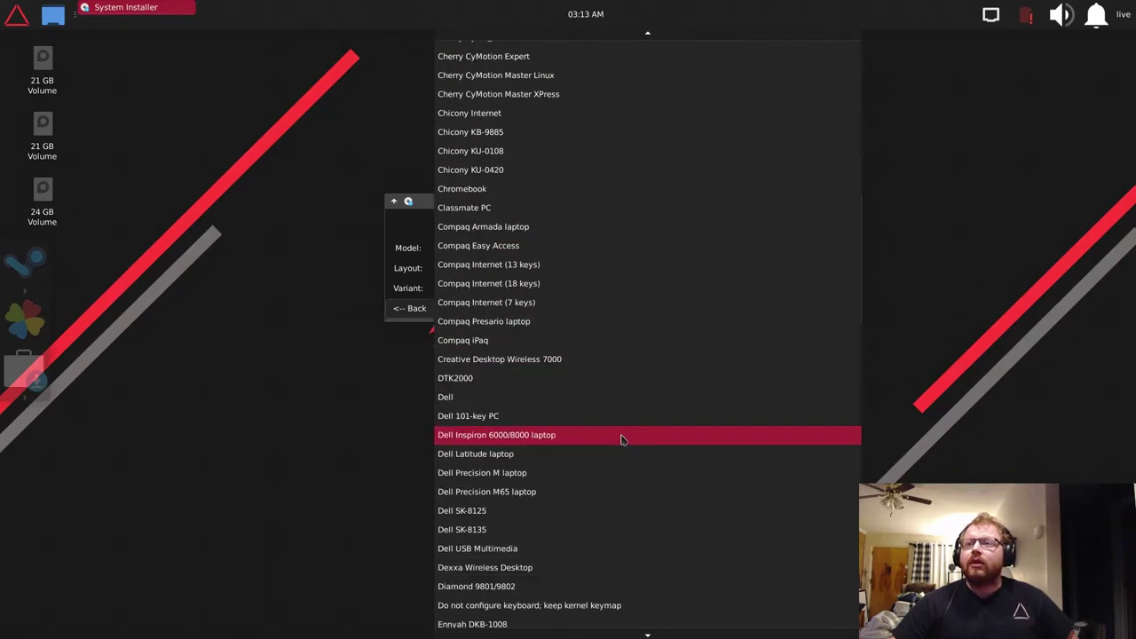
scroll(621, 439, "down", 1)
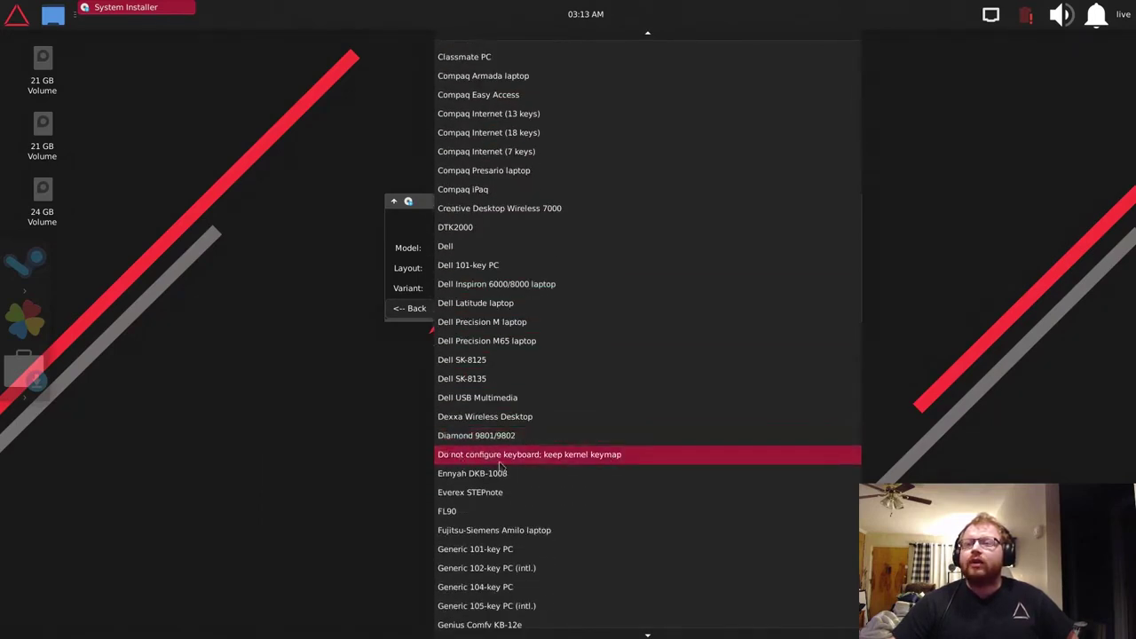
left_click(625, 463)
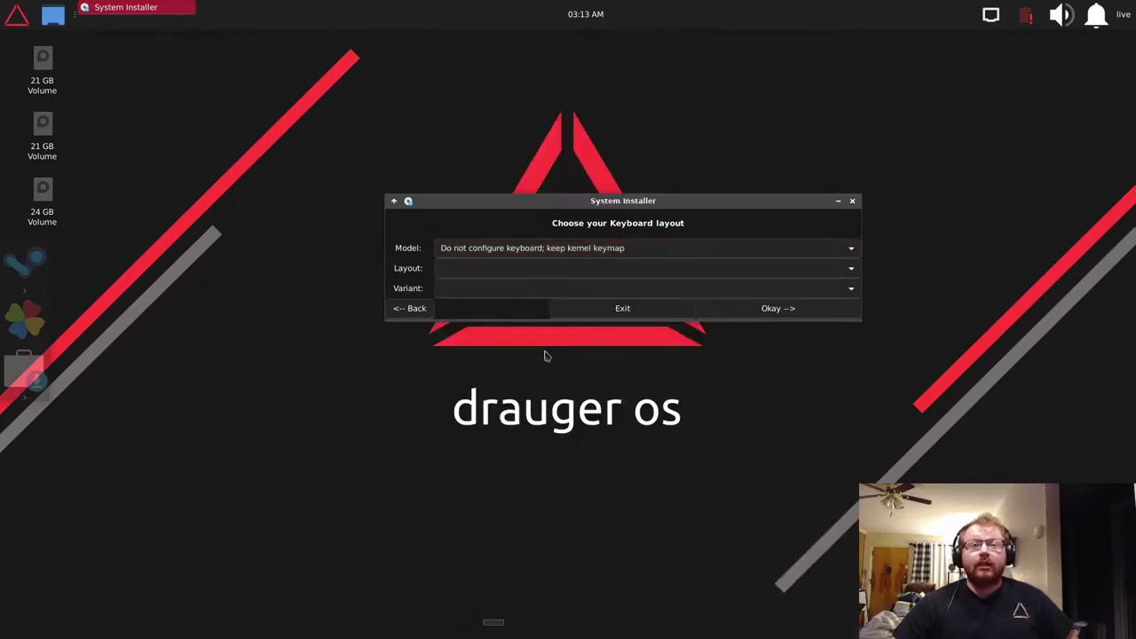
Set the keyboard model to Acer laptop.
left_click(590, 256)
scroll(555, 278, "up", 3)
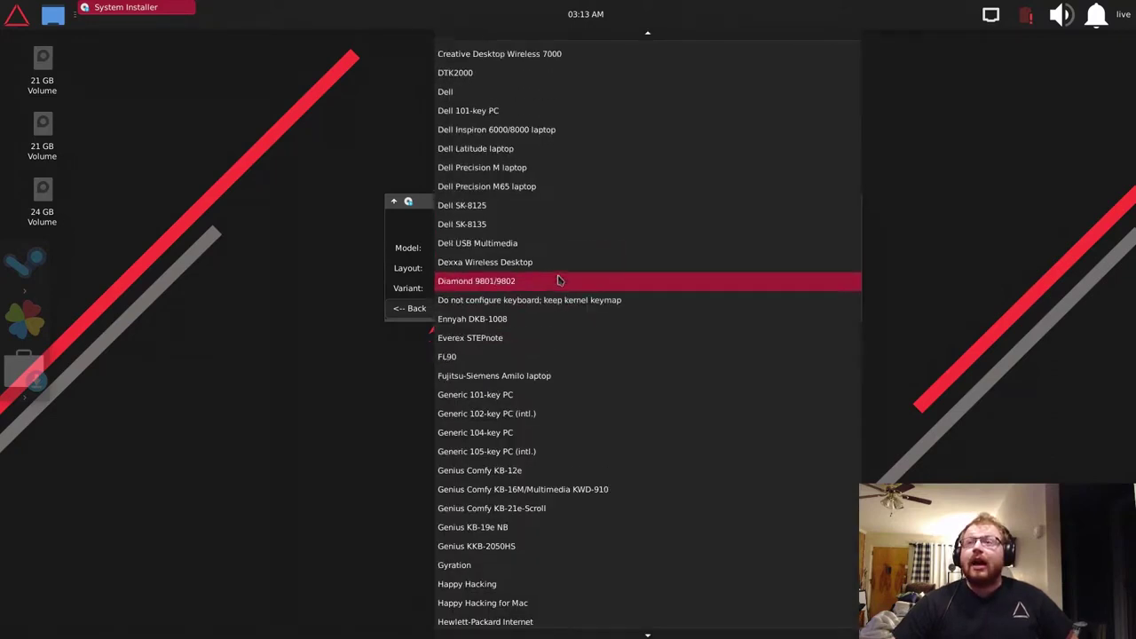
scroll(525, 193, "up", 5)
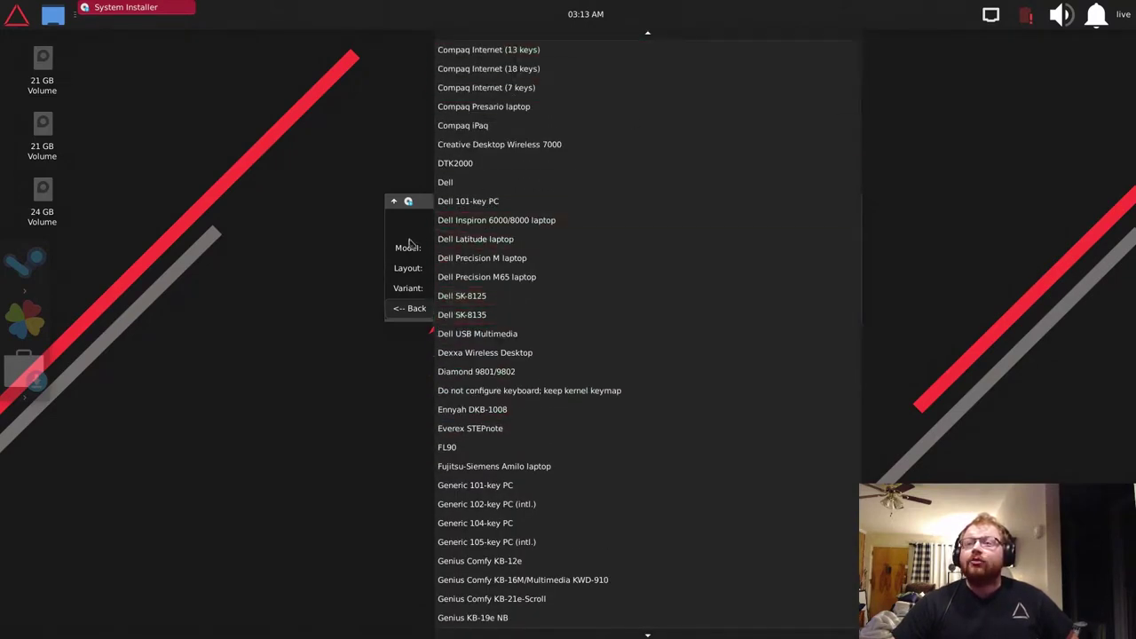
scroll(527, 178, "up", 9)
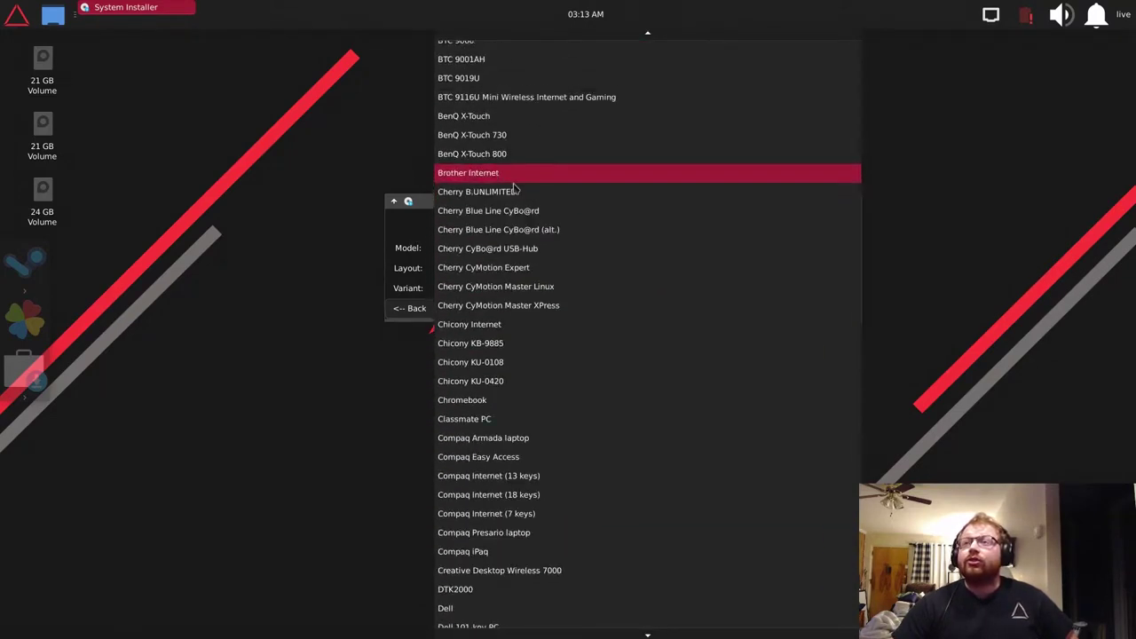
scroll(530, 162, "up", 3)
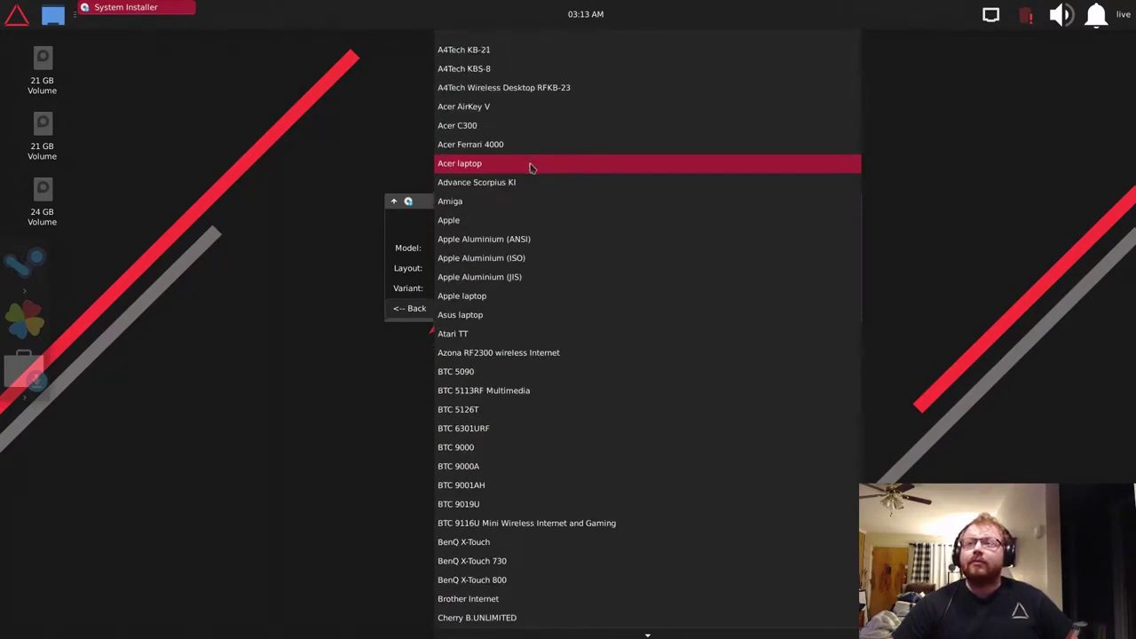
left_click(530, 164)
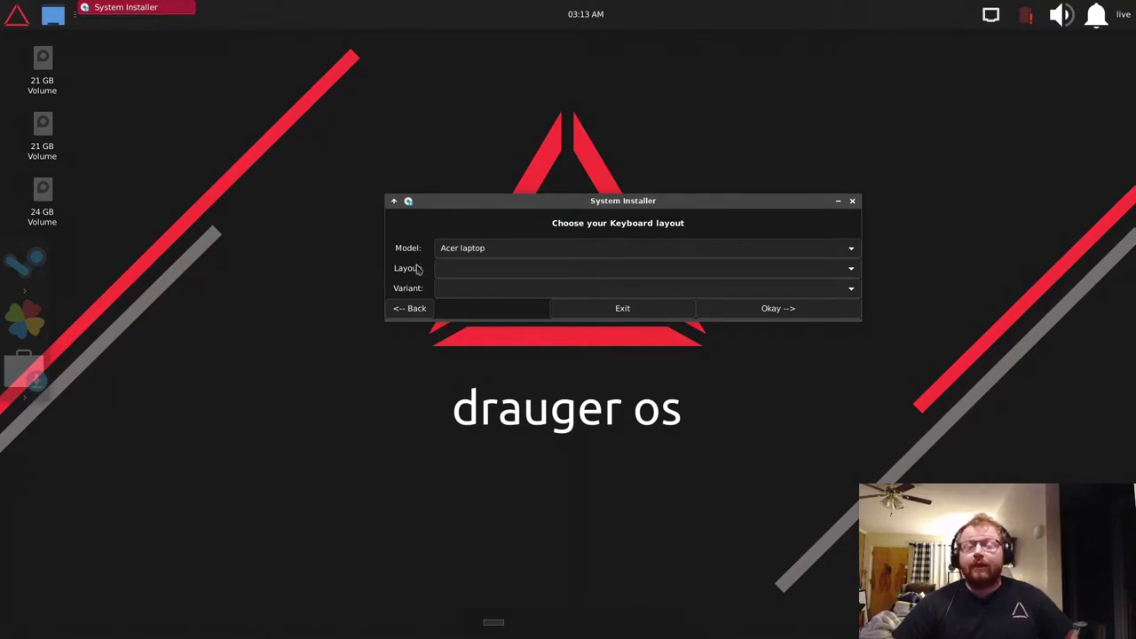
Set the keyboard layout to English (US) and review the variants offered for it.
left_click(471, 269)
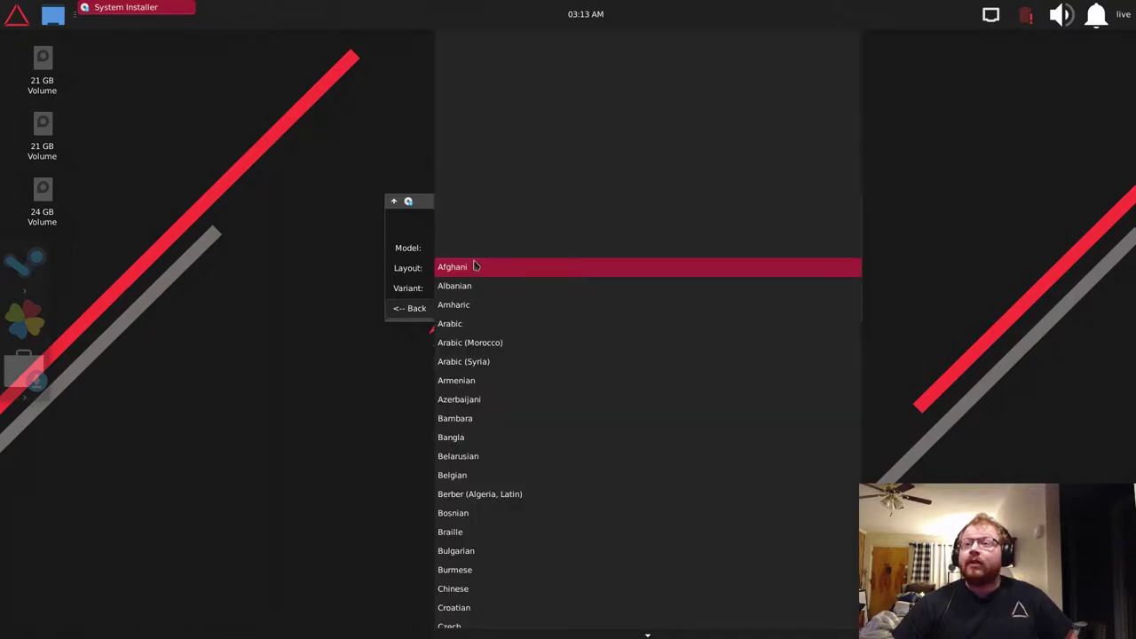
scroll(538, 499, "down", 3)
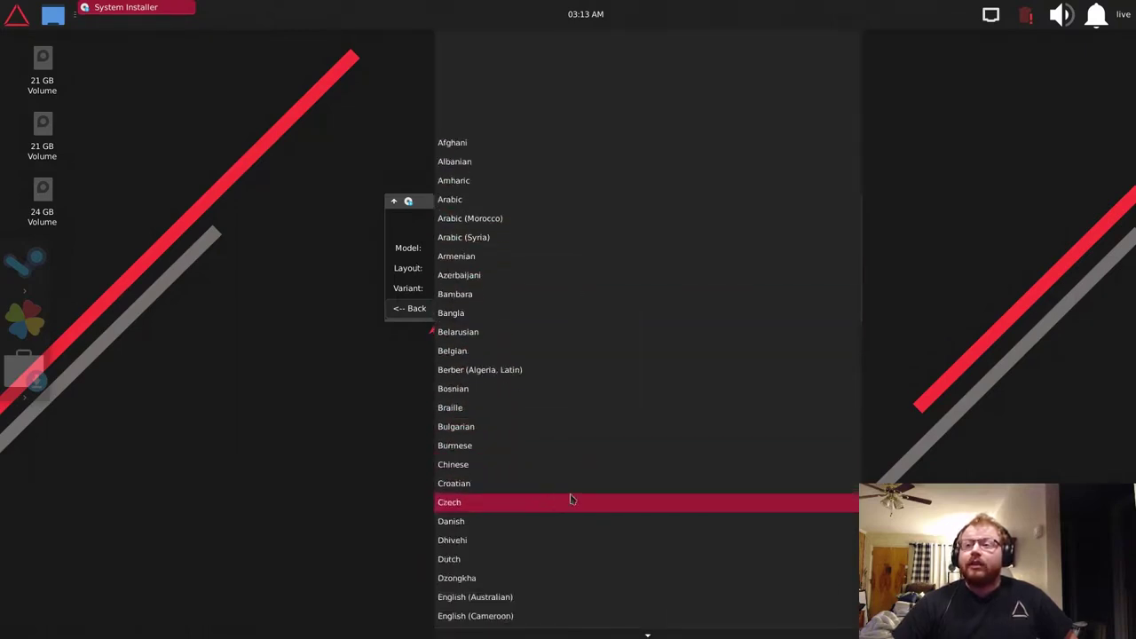
scroll(573, 499, "down", 5)
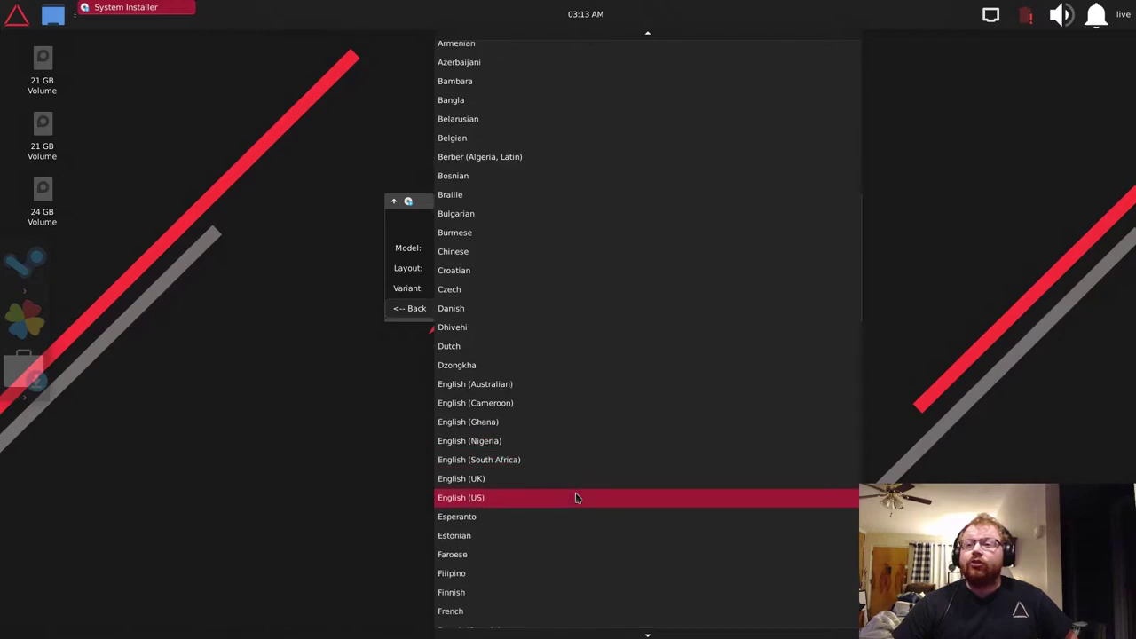
scroll(606, 388, "down", 3)
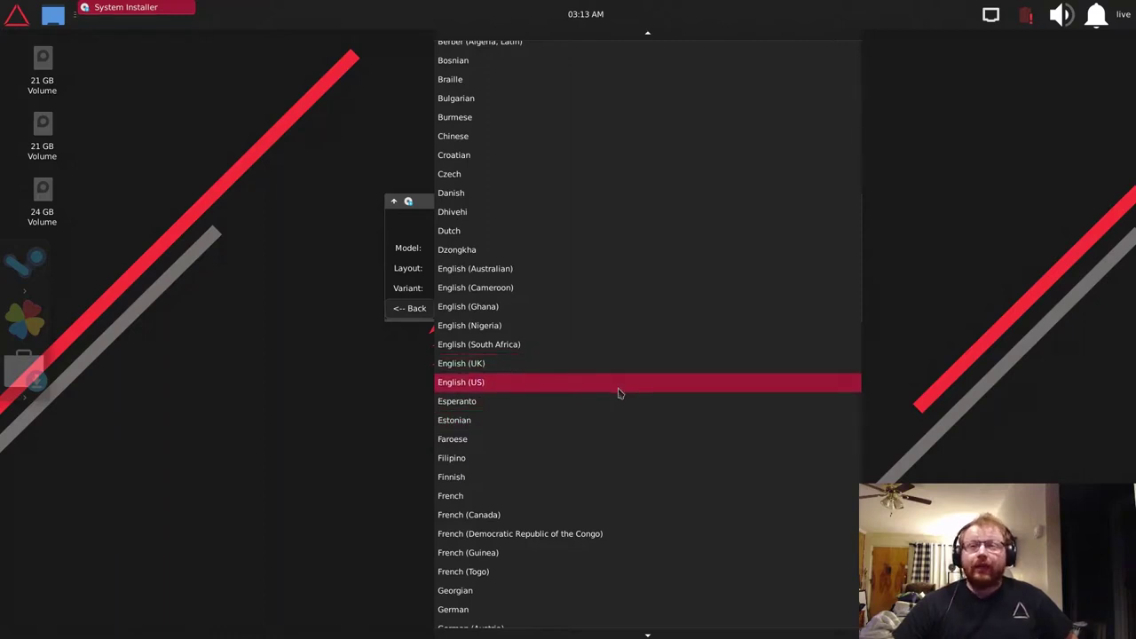
left_click(489, 385)
left_click(479, 293)
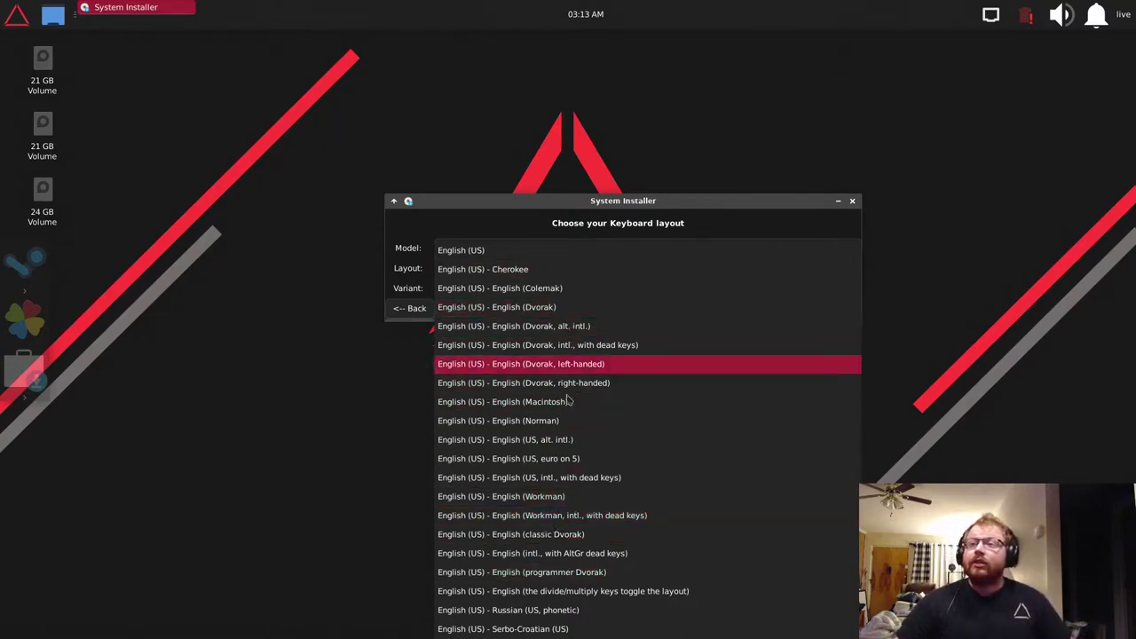
left_click(415, 232)
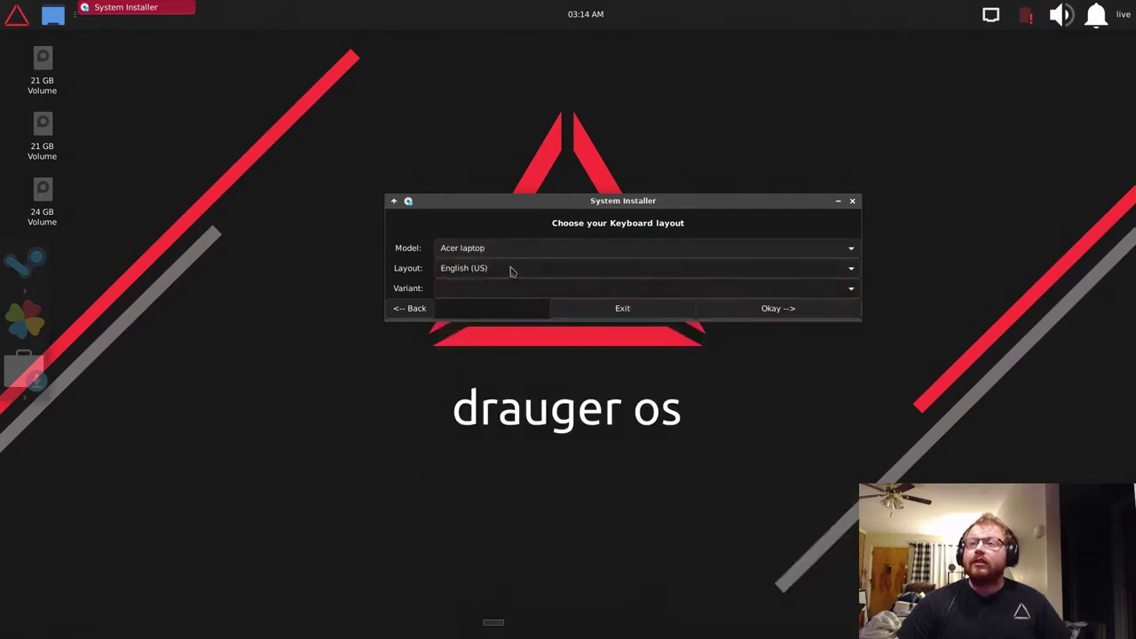
Switch the keyboard layout to English (UK) and review its variants without choosing one.
left_click(511, 270)
left_click(513, 250)
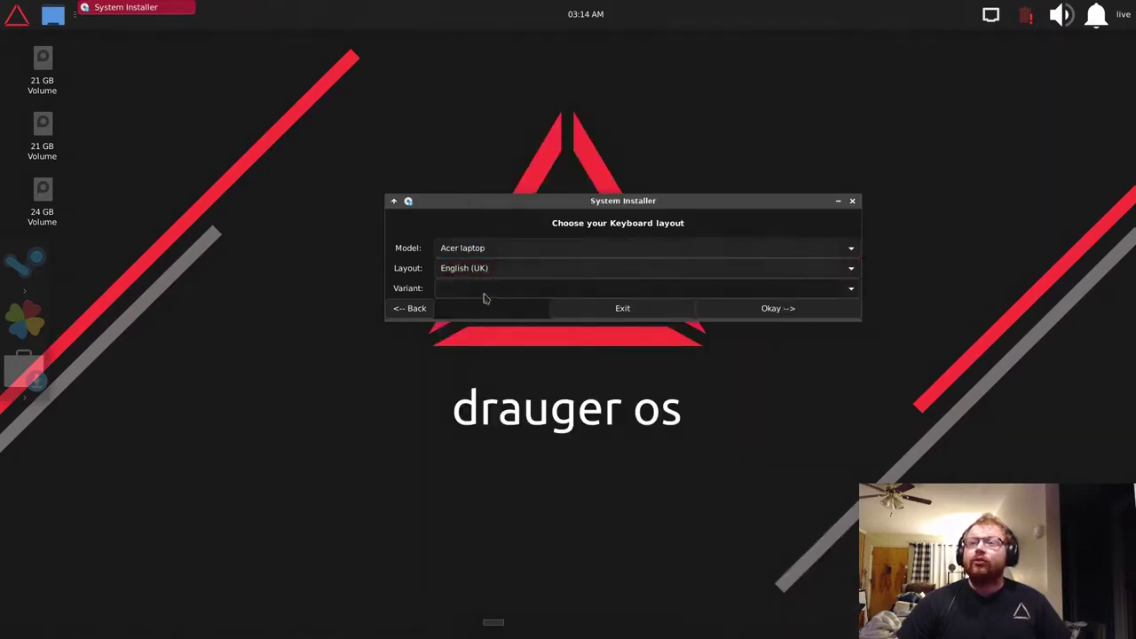
left_click(483, 294)
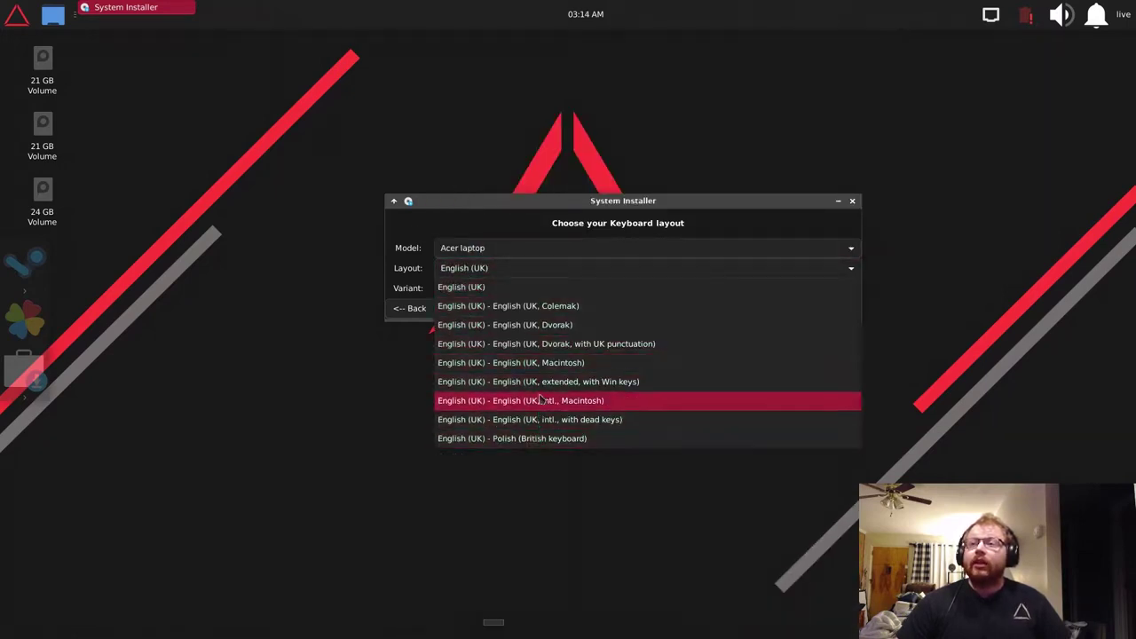
left_click(390, 277)
Set the keyboard layout to English (US) with the variant "English (US, euro on 5)" and accept the keyboard settings.
left_click(479, 274)
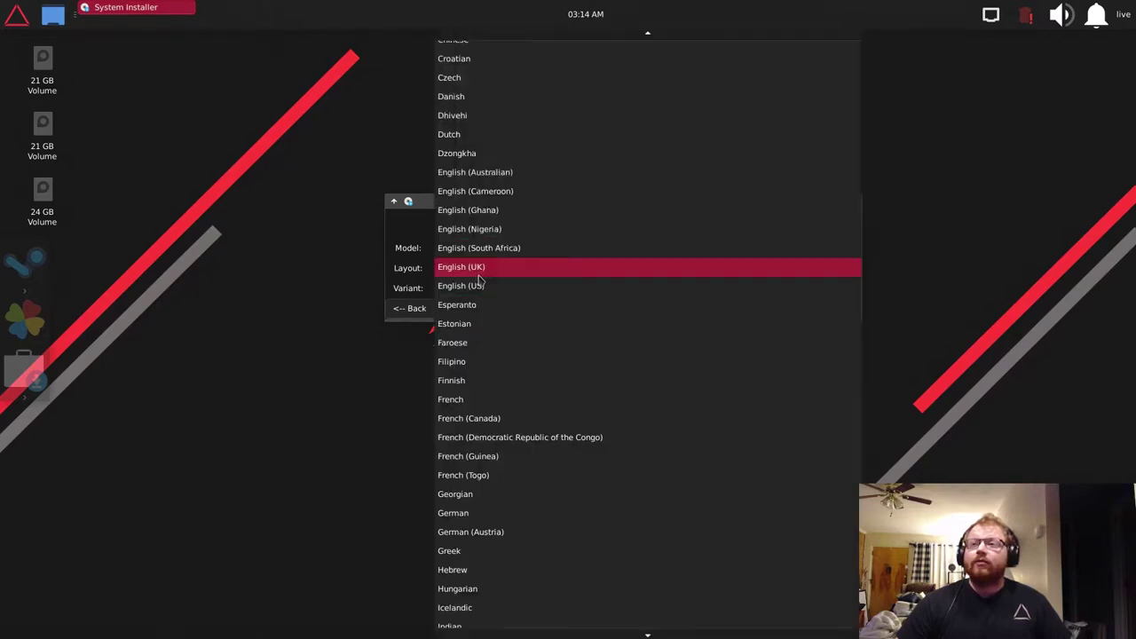
left_click(471, 286)
left_click(536, 287)
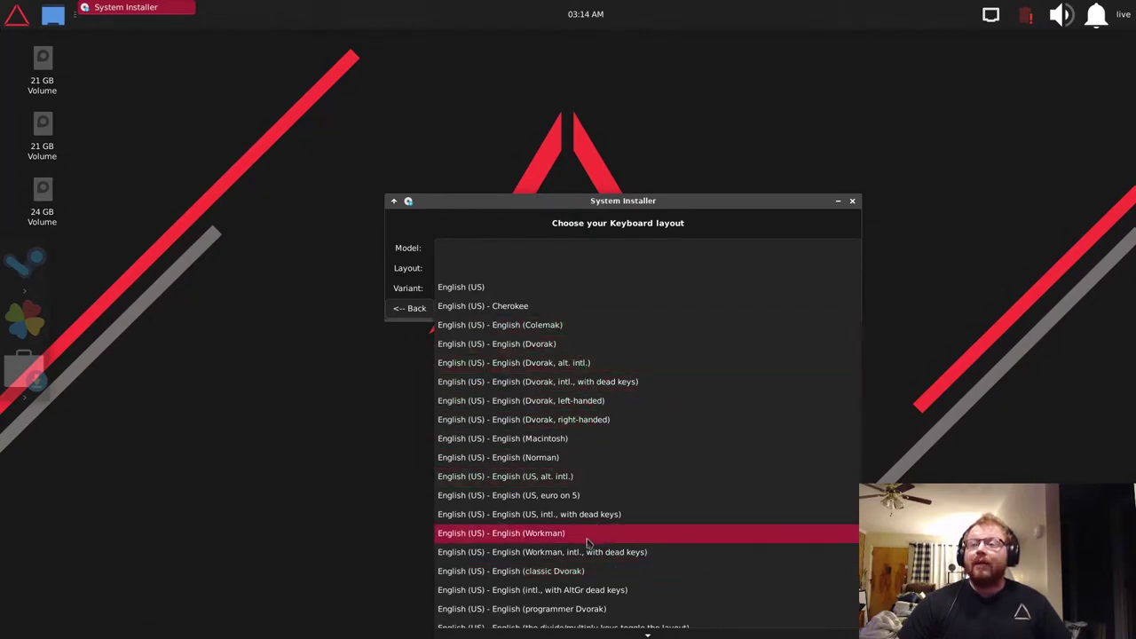
scroll(621, 540, "down", 1)
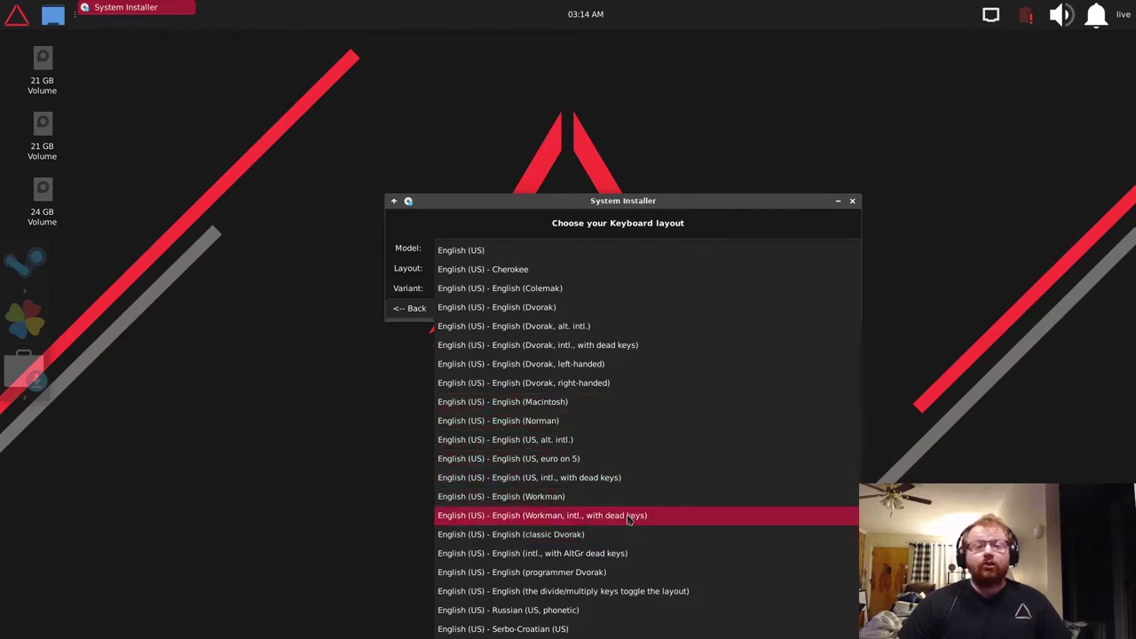
left_click(654, 458)
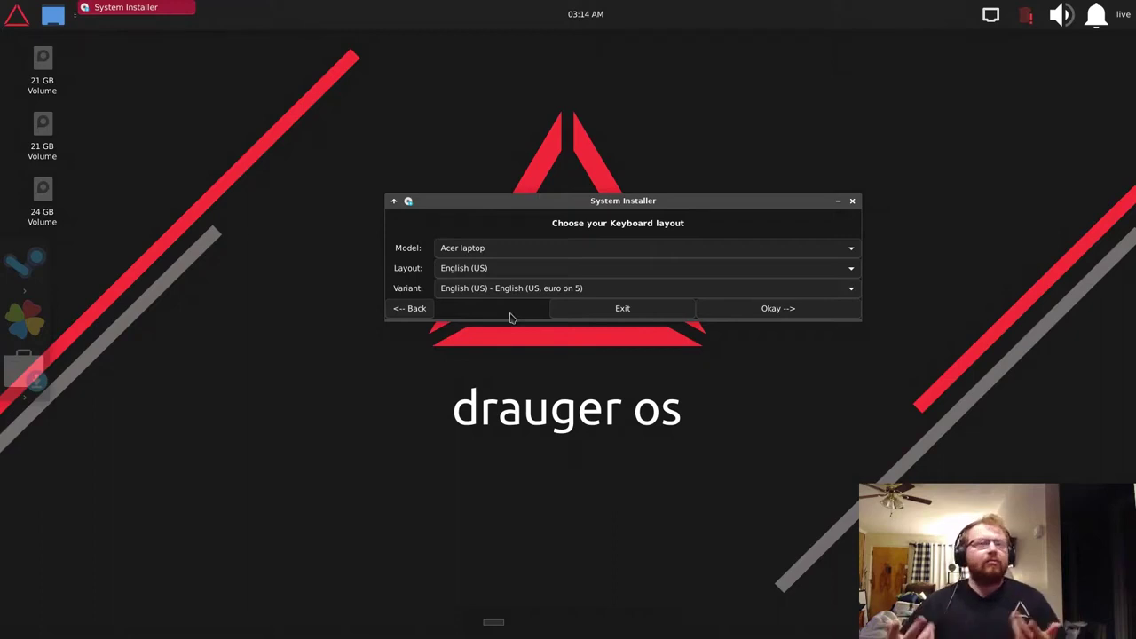
left_click(772, 309)
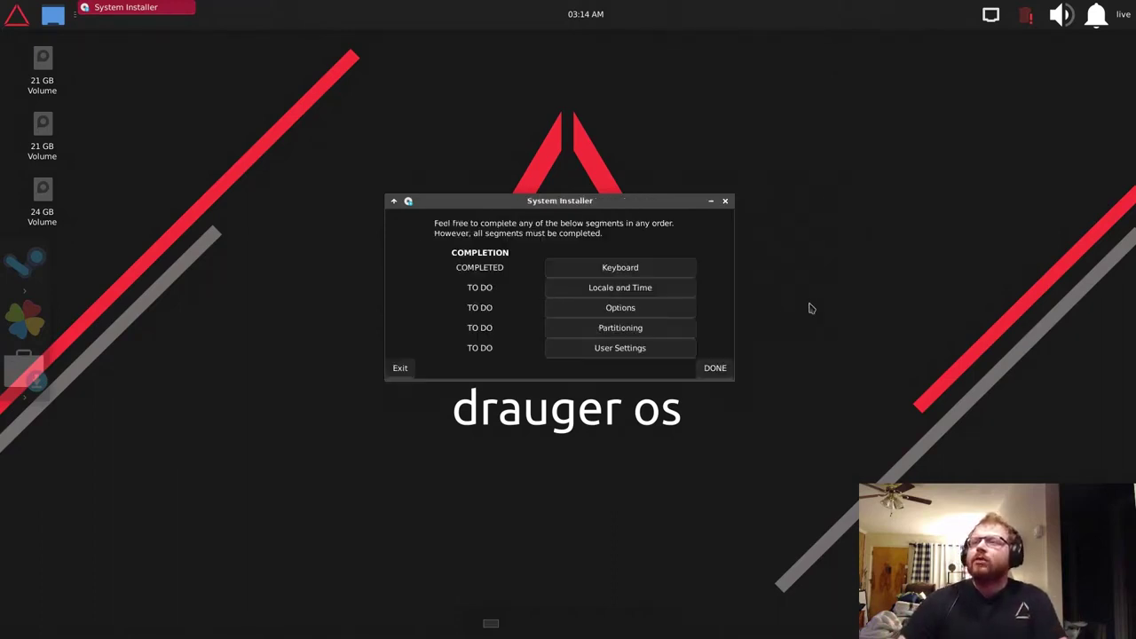
Start the Locale and Time section and set the language to English.
left_click(609, 299)
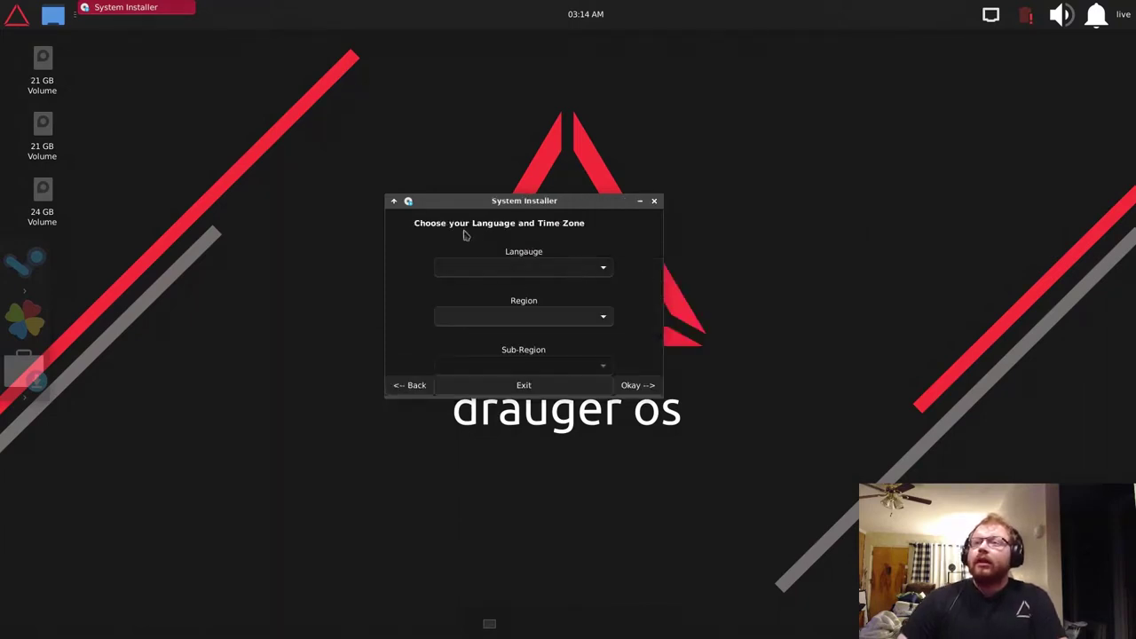
left_click(572, 268)
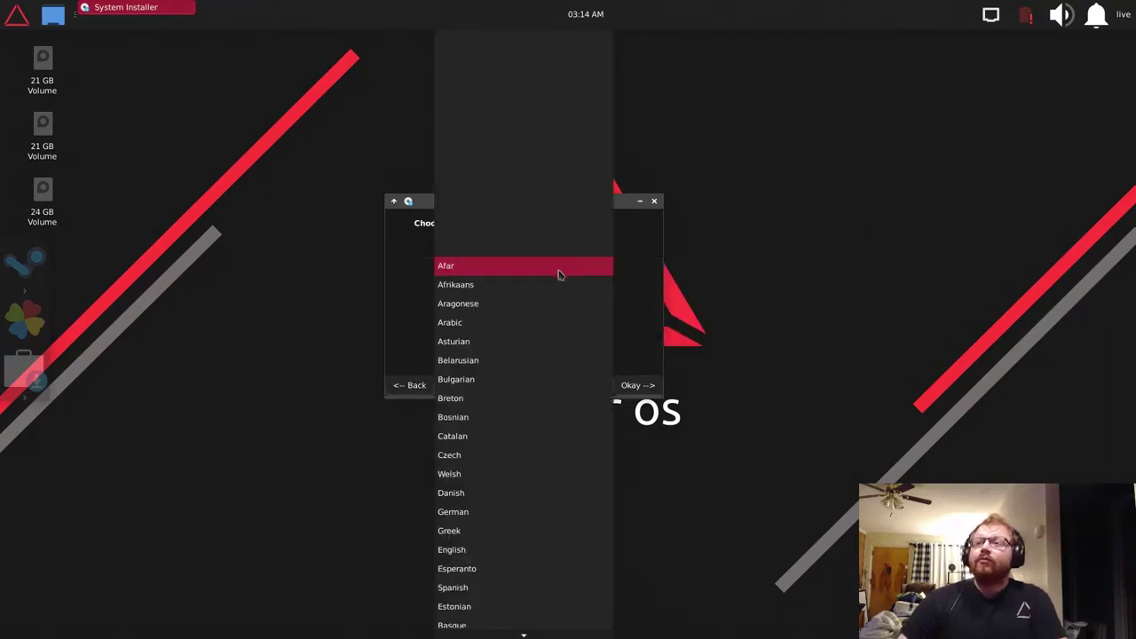
scroll(484, 461, "down", 2)
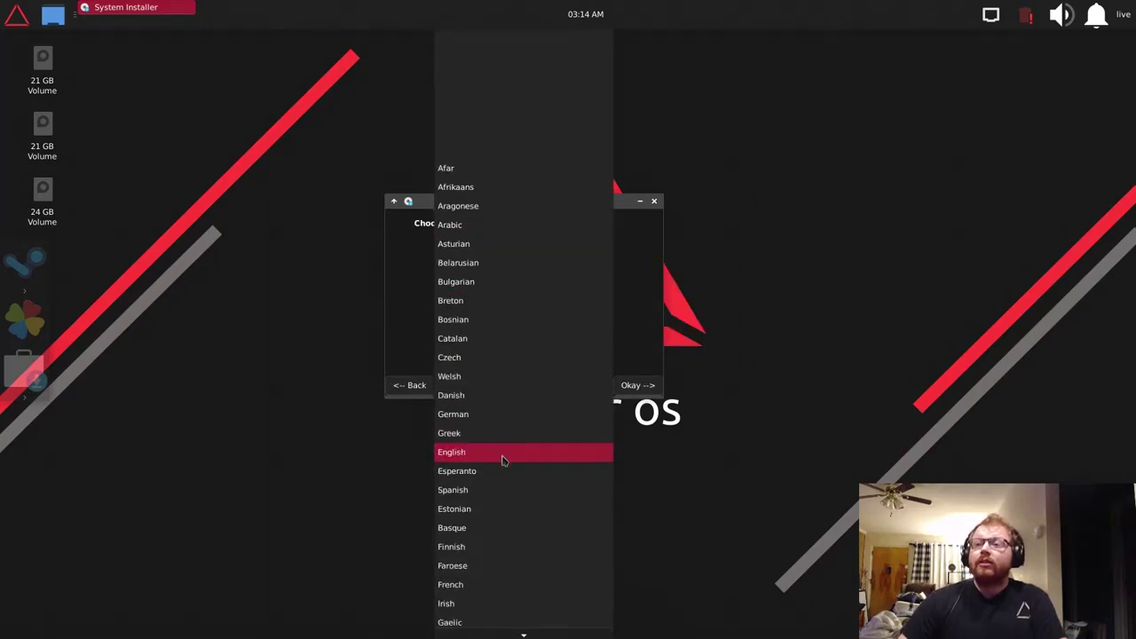
left_click(502, 460)
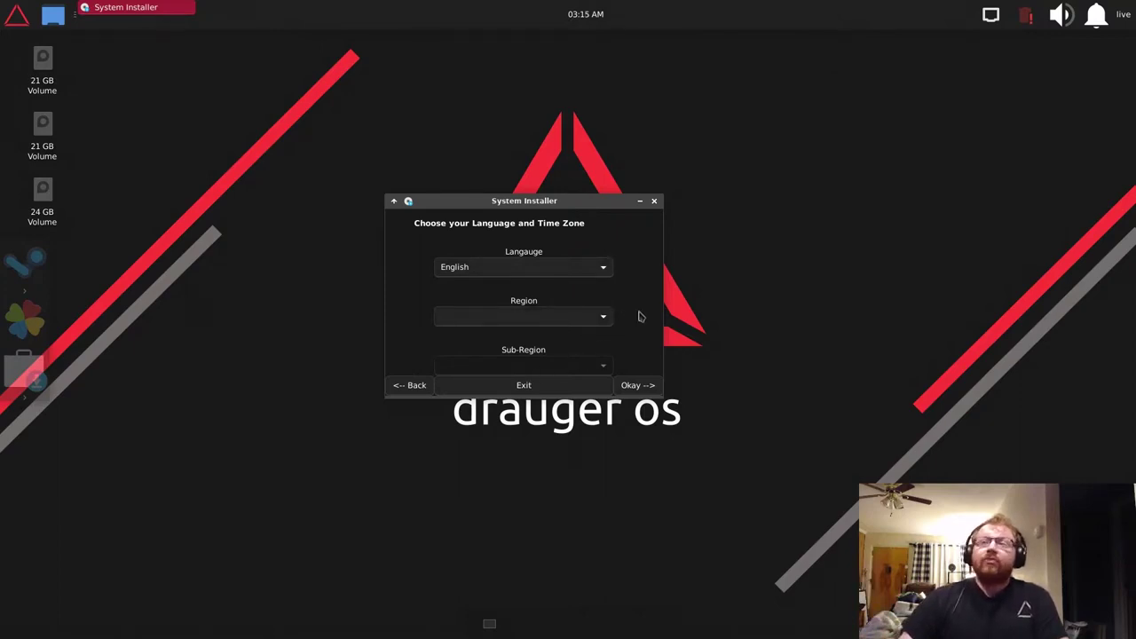
Set the time zone region to America and the sub-region to New_York.
scroll(571, 321, "down", 1)
left_click(571, 322)
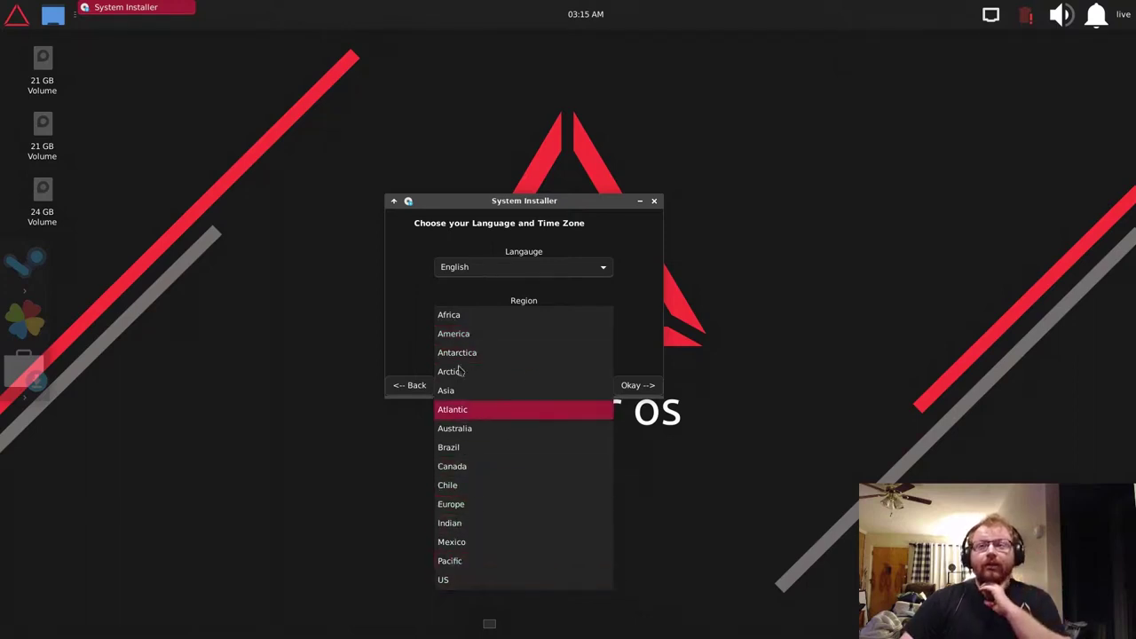
left_click(466, 334)
left_click(530, 366)
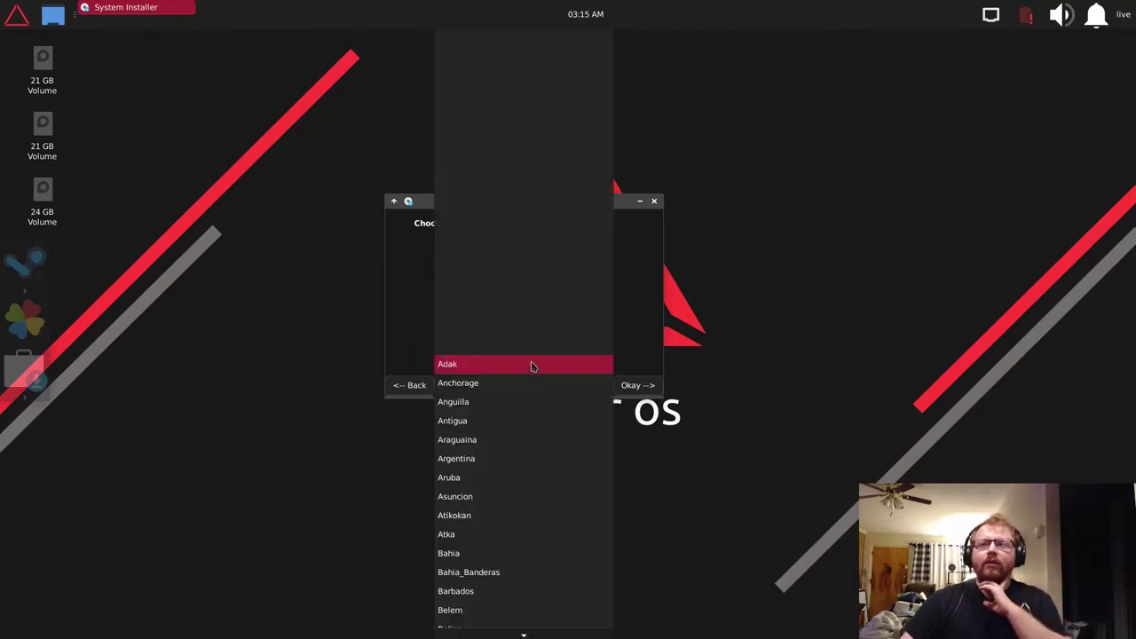
scroll(510, 469, "down", 4)
scroll(508, 463, "down", 10)
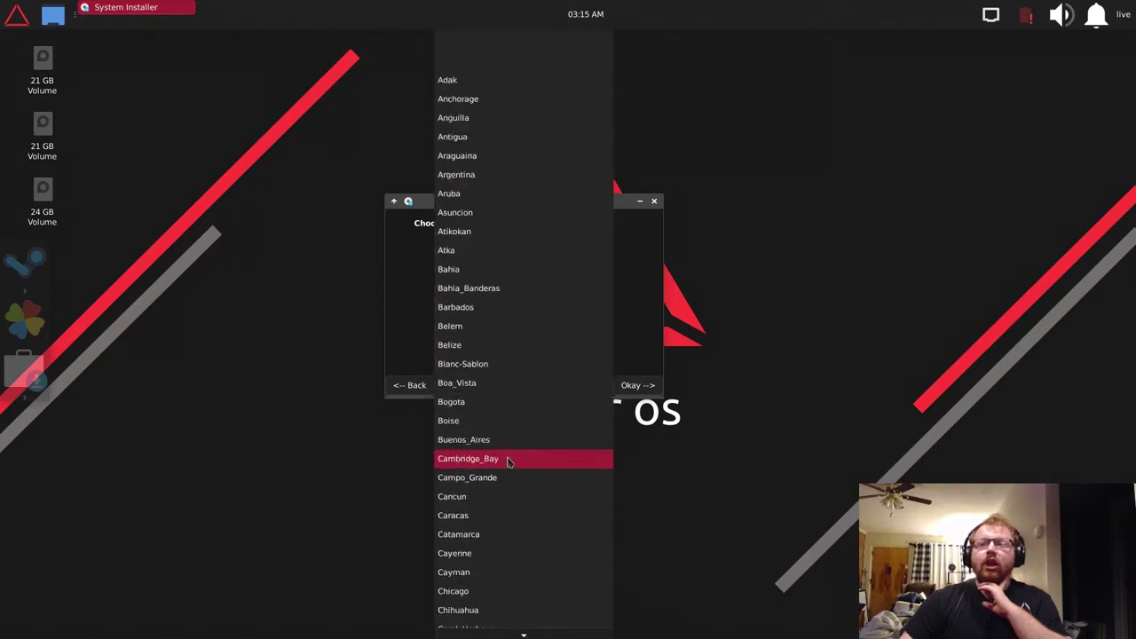
scroll(509, 459, "down", 8)
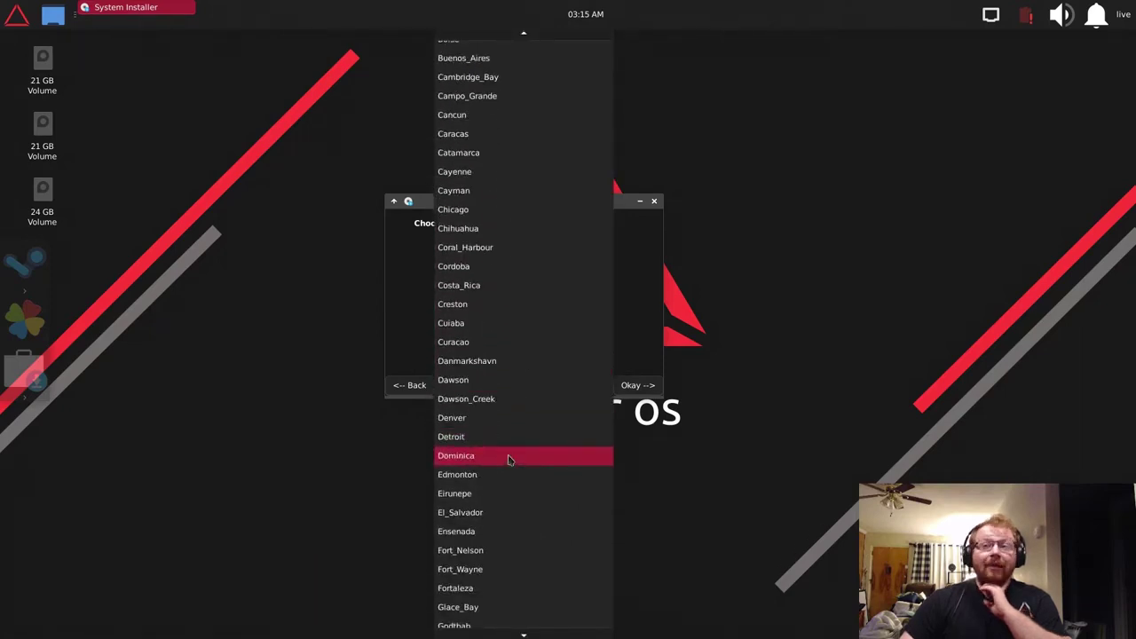
scroll(509, 460, "down", 10)
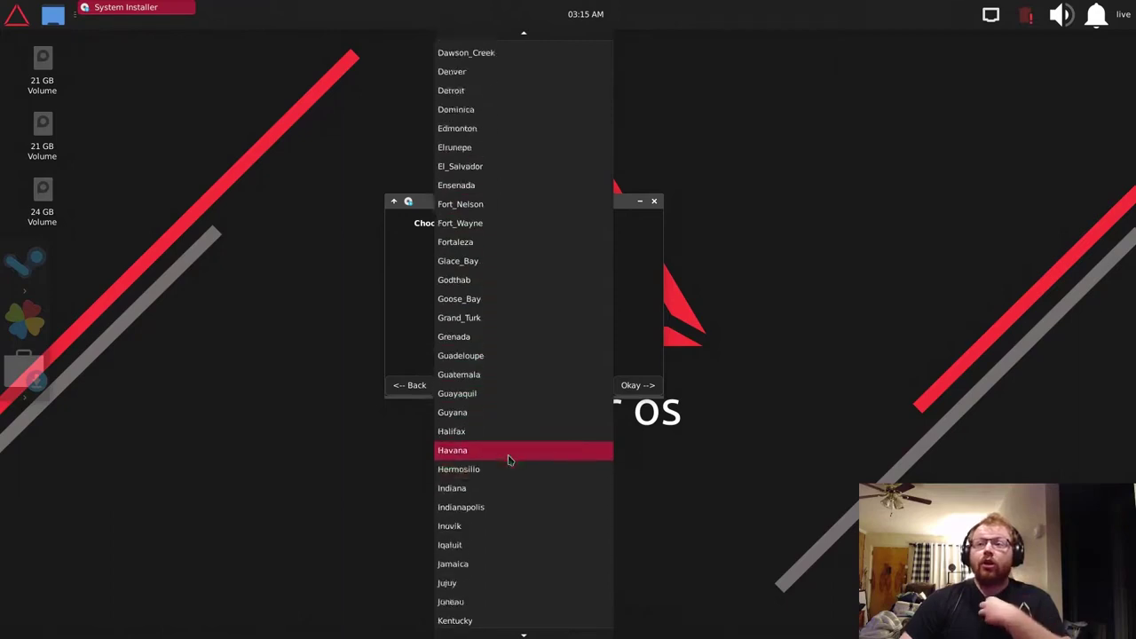
scroll(495, 493, "down", 2)
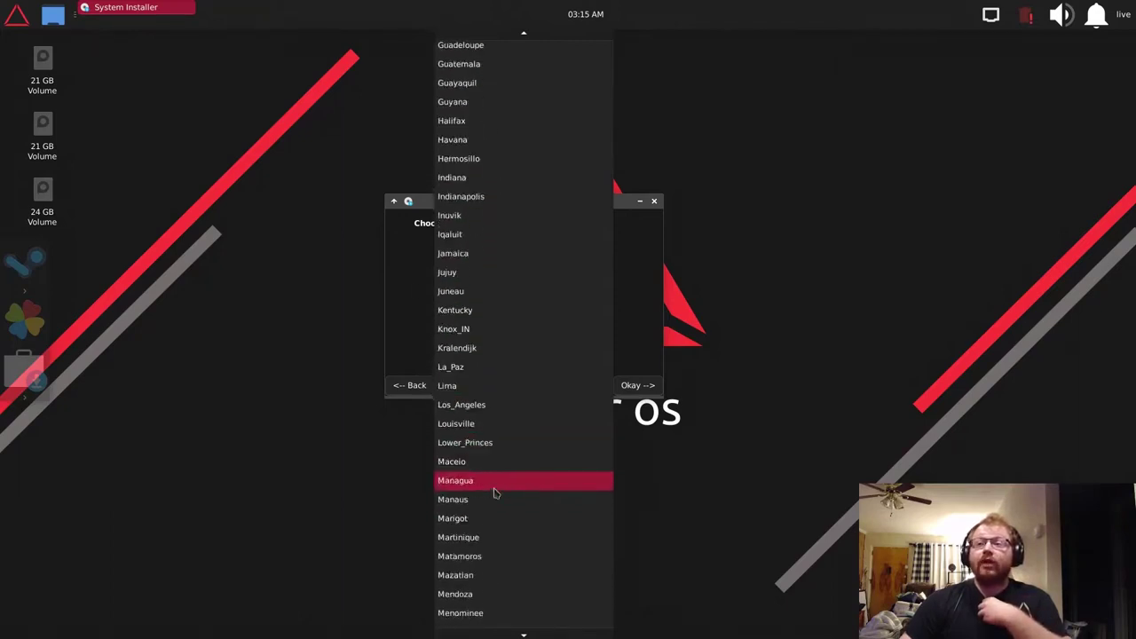
scroll(495, 492, "down", 8)
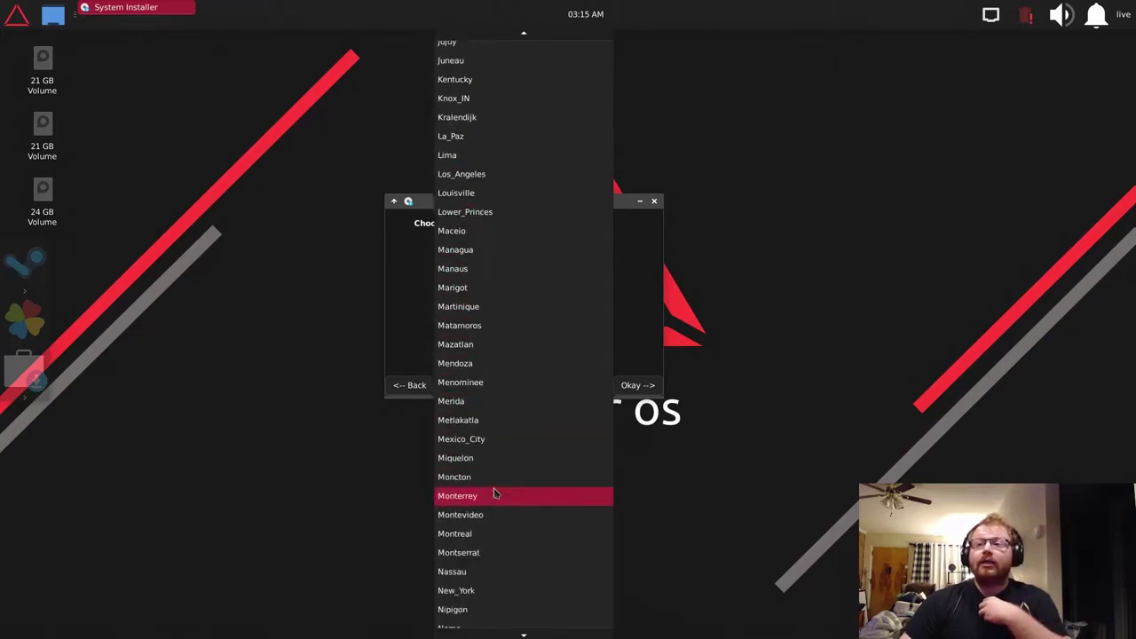
scroll(518, 448, "down", 4)
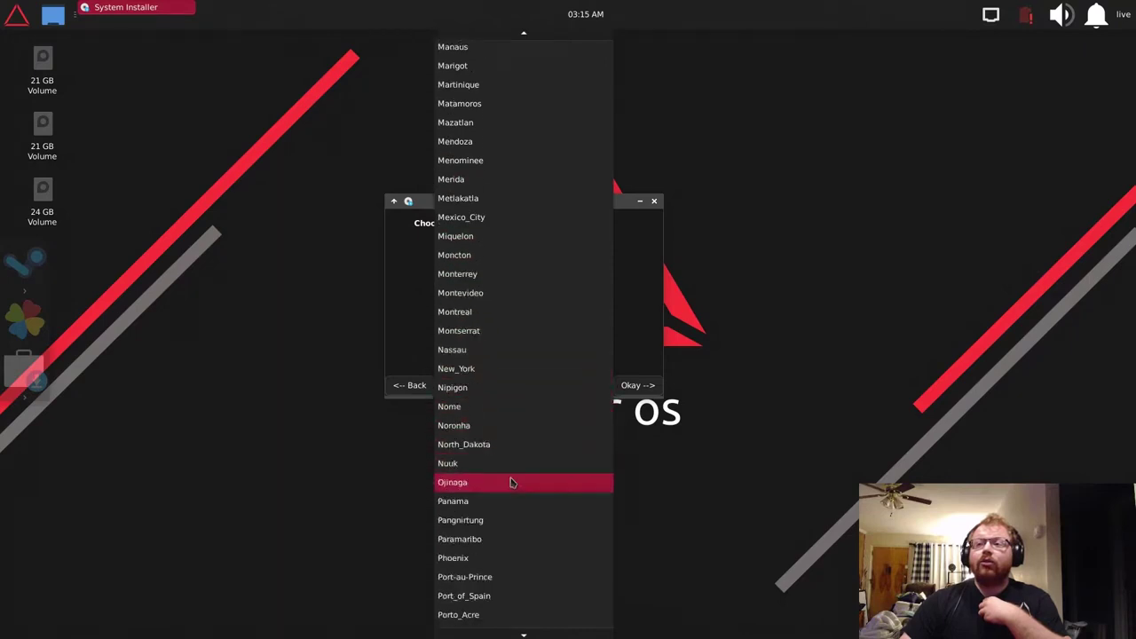
left_click(495, 370)
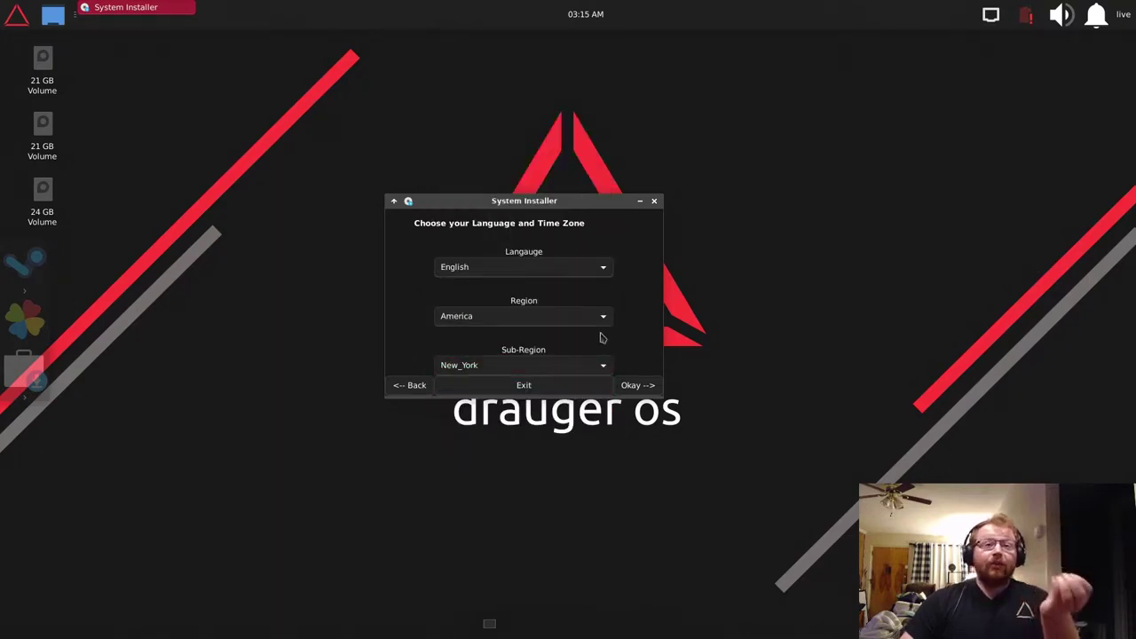
Set the time zone region to US with the sub-region Eastern and accept the locale settings.
left_click(560, 320)
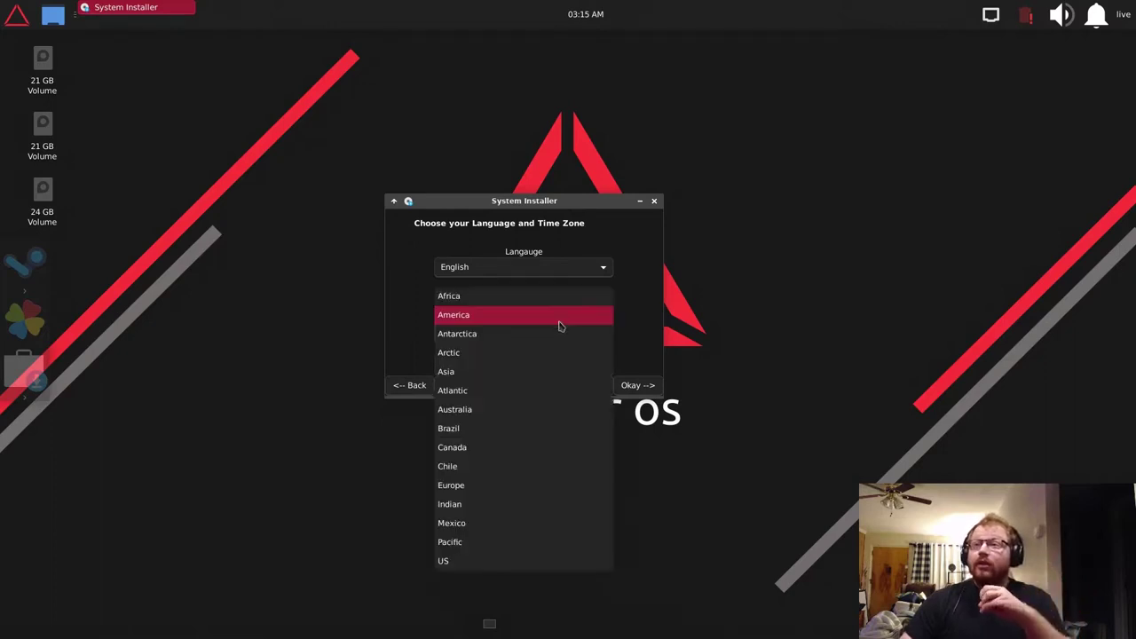
left_click(450, 562)
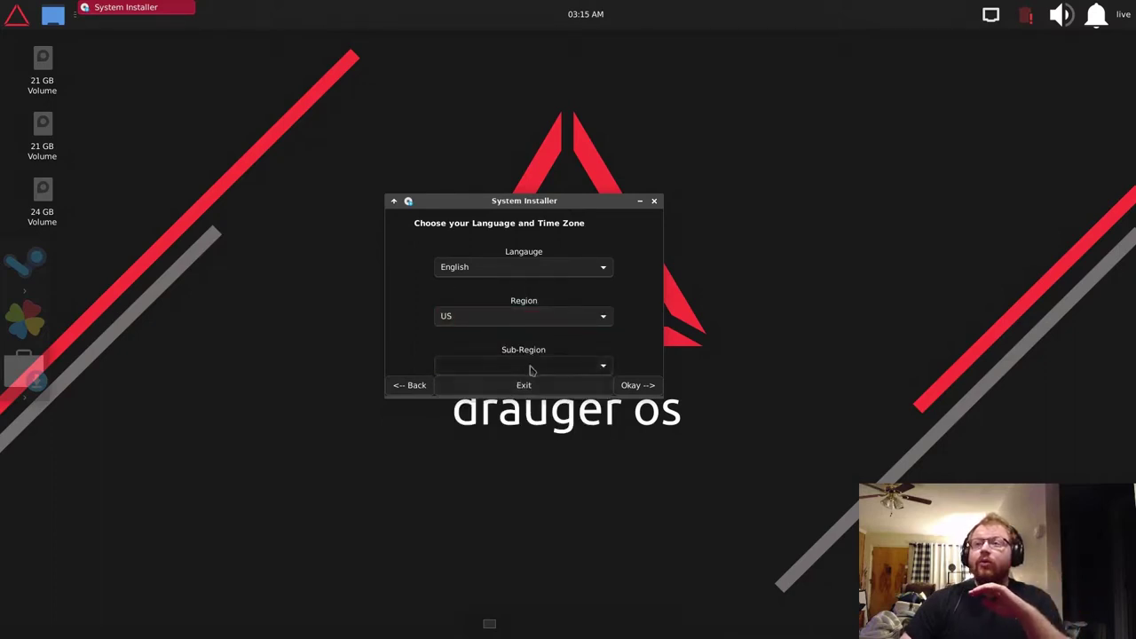
left_click(530, 367)
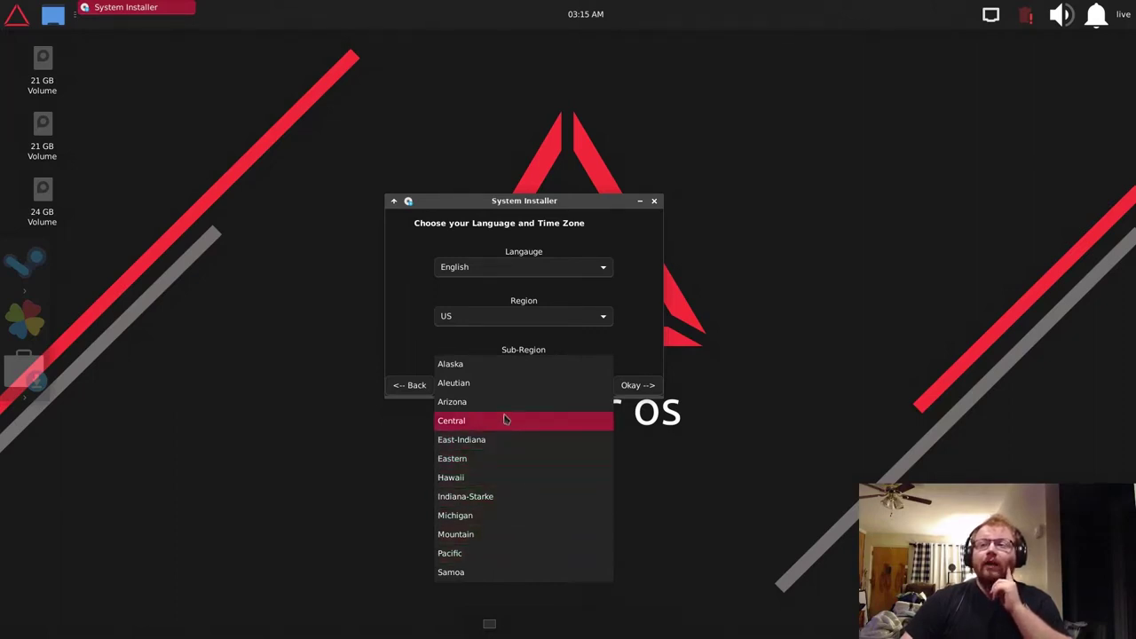
left_click(489, 458)
left_click(646, 386)
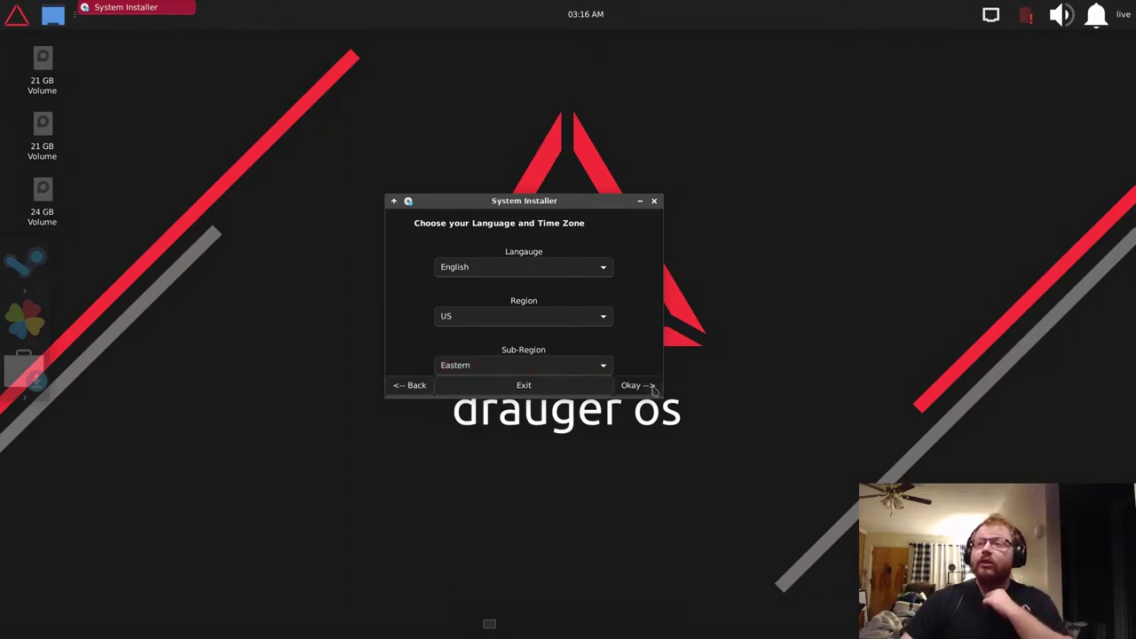
Complete the Options section with restricted extras, update before reboot and auto-login all left disabled.
left_click(623, 308)
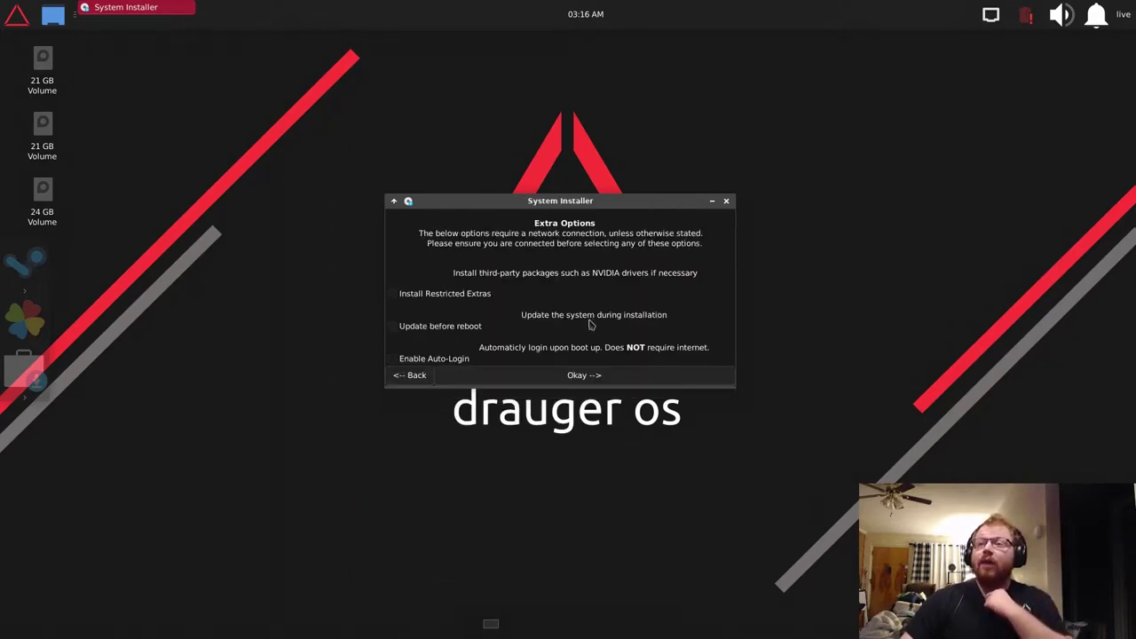
left_click_drag(555, 202, 542, 226)
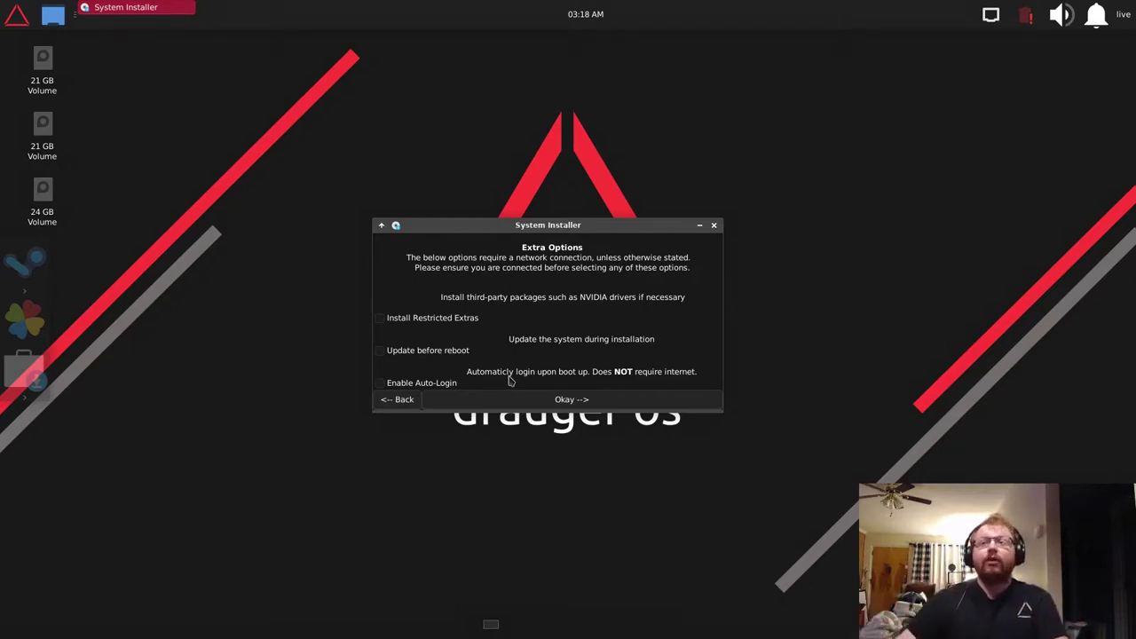
left_click(575, 400)
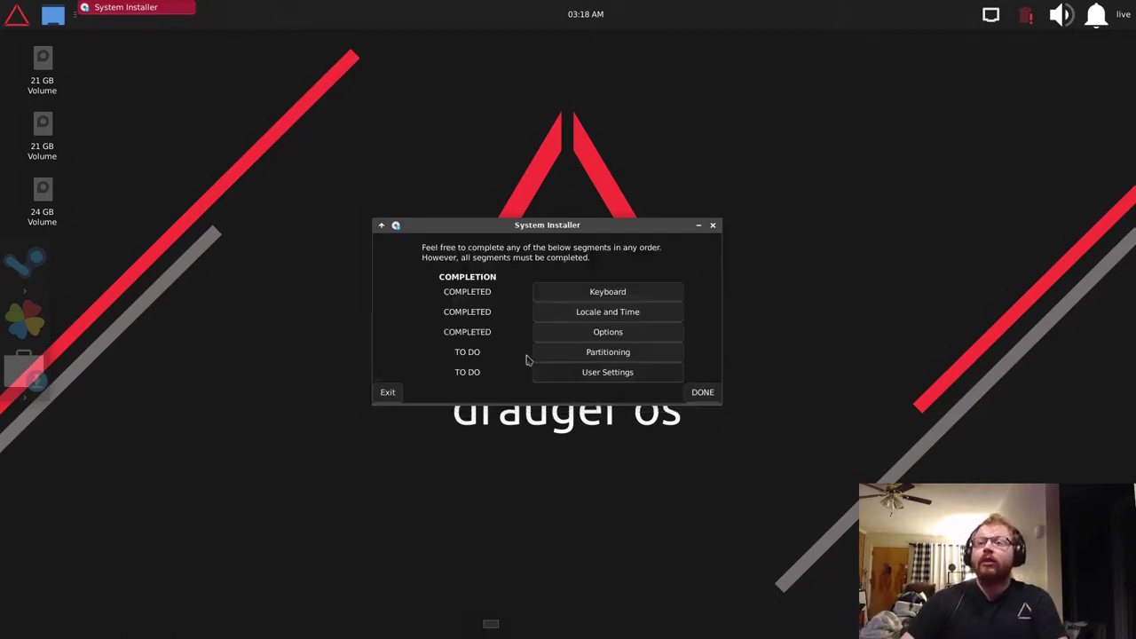
Choose automatic partitioning in the Partitioning section and select the 64G drive /dev/sda for the installation.
left_click(597, 356)
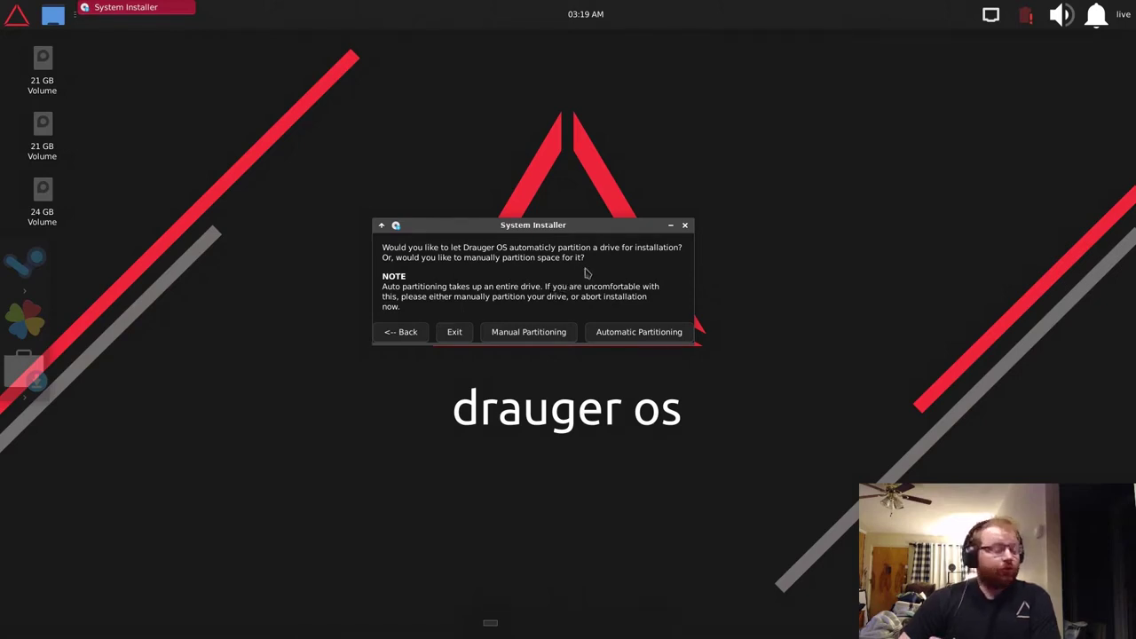
left_click(639, 335)
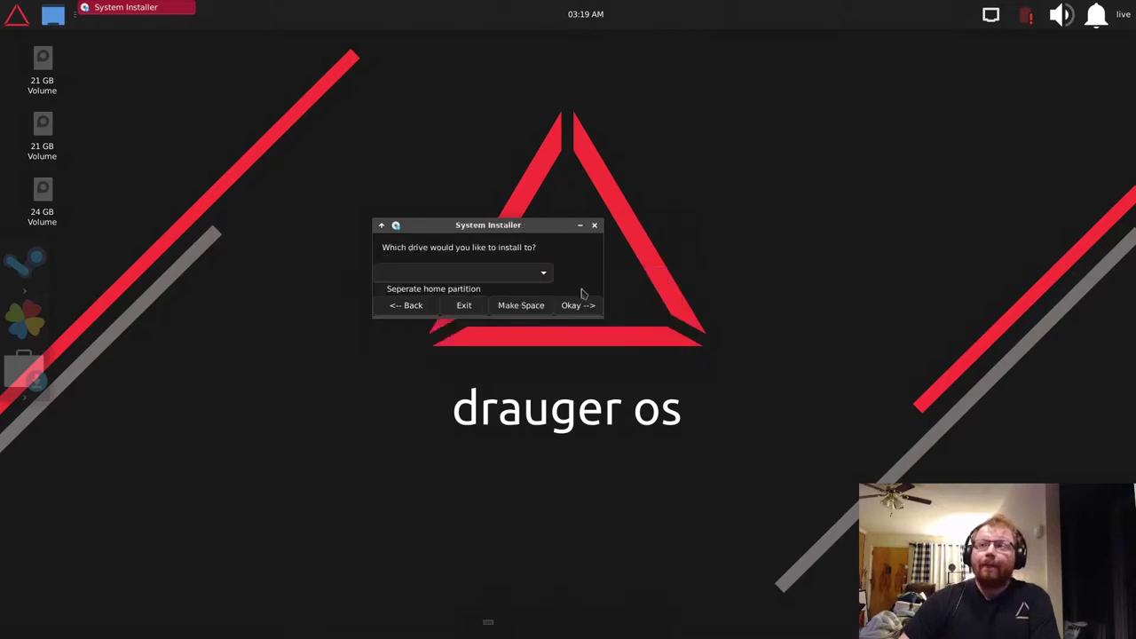
left_click(538, 278)
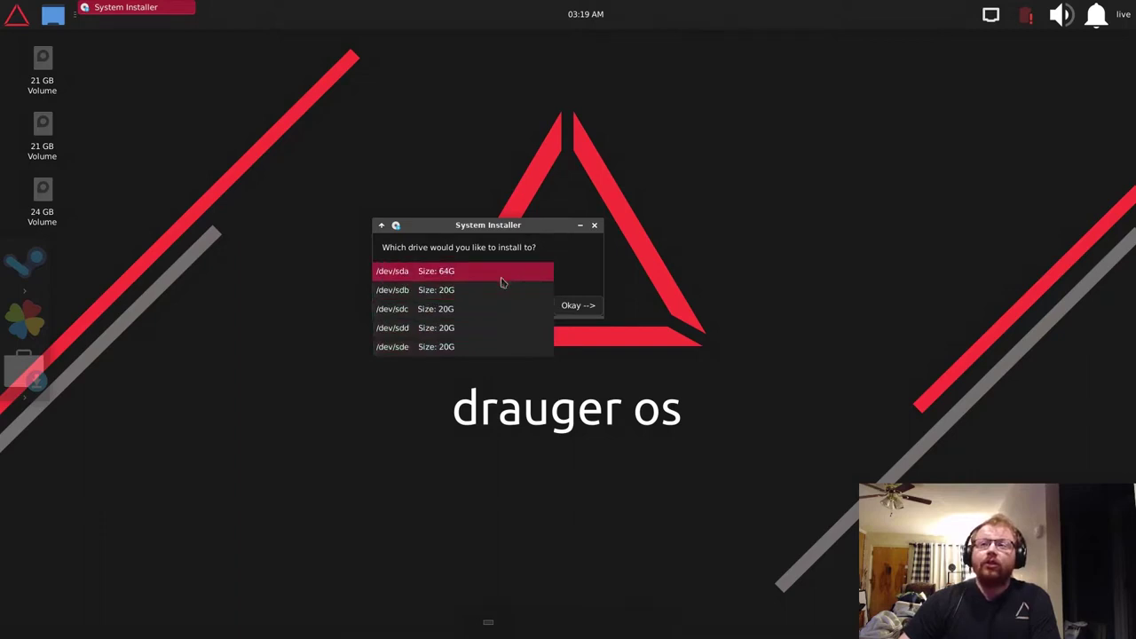
left_click(452, 279)
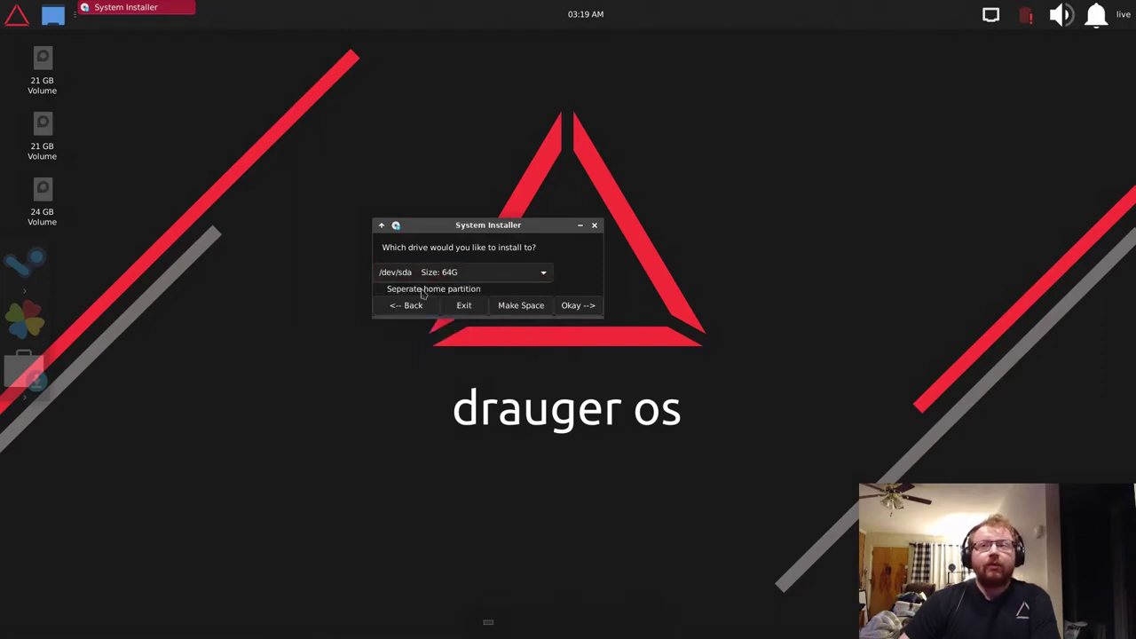
Try the separate home partition option with a pre-existing partition, look over the partitions offered, and disable the separate home partition again.
left_click(423, 291)
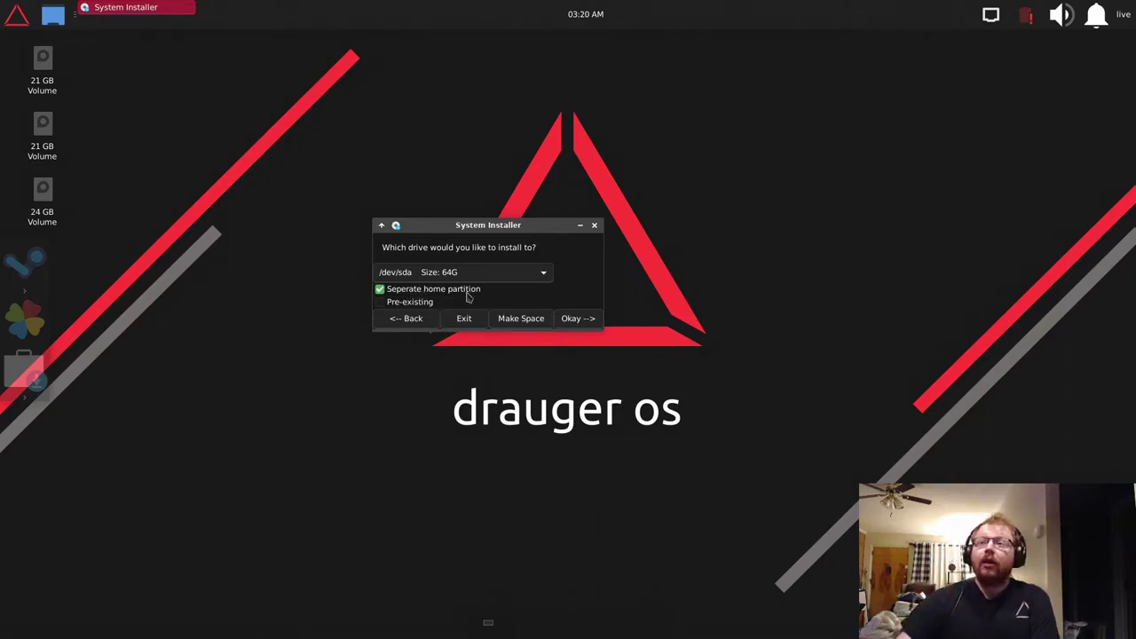
left_click(379, 304)
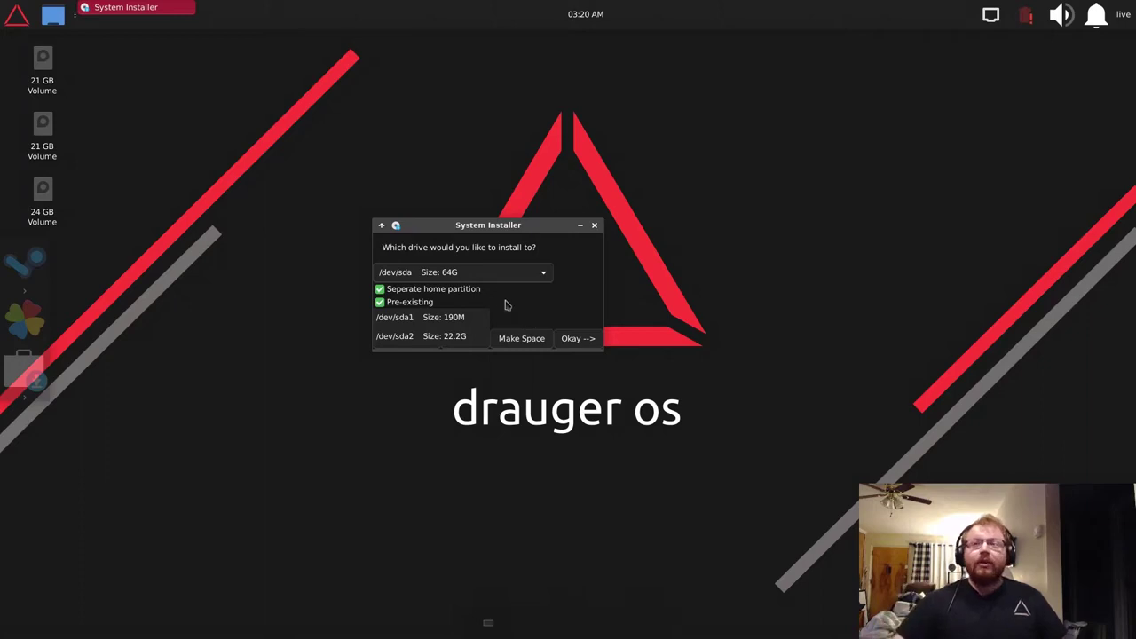
left_click(430, 302)
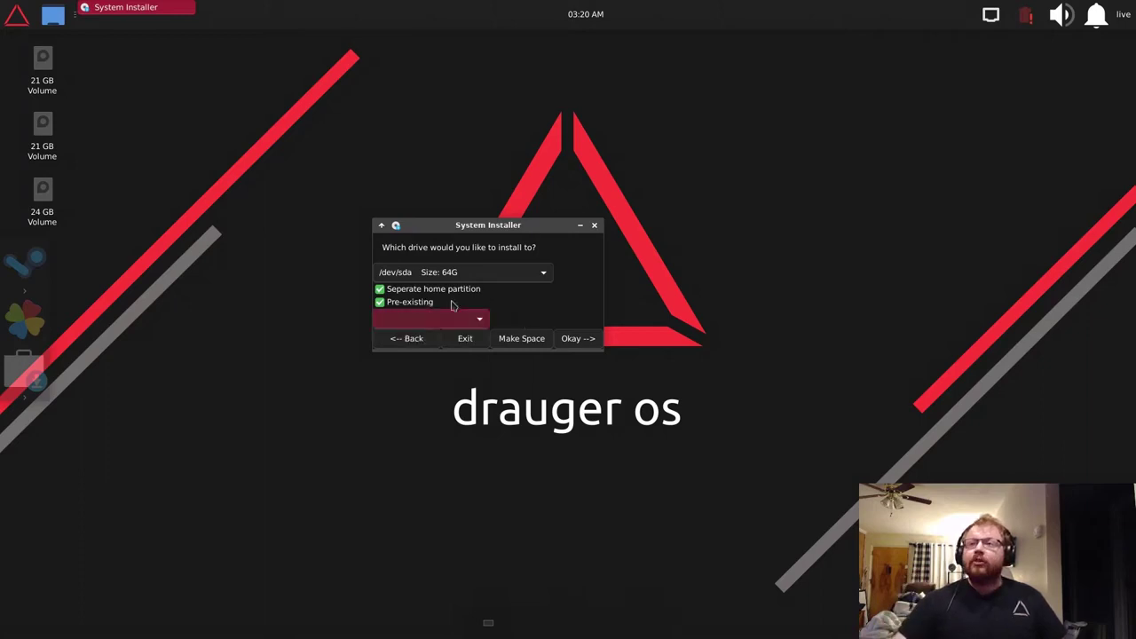
left_click(379, 289)
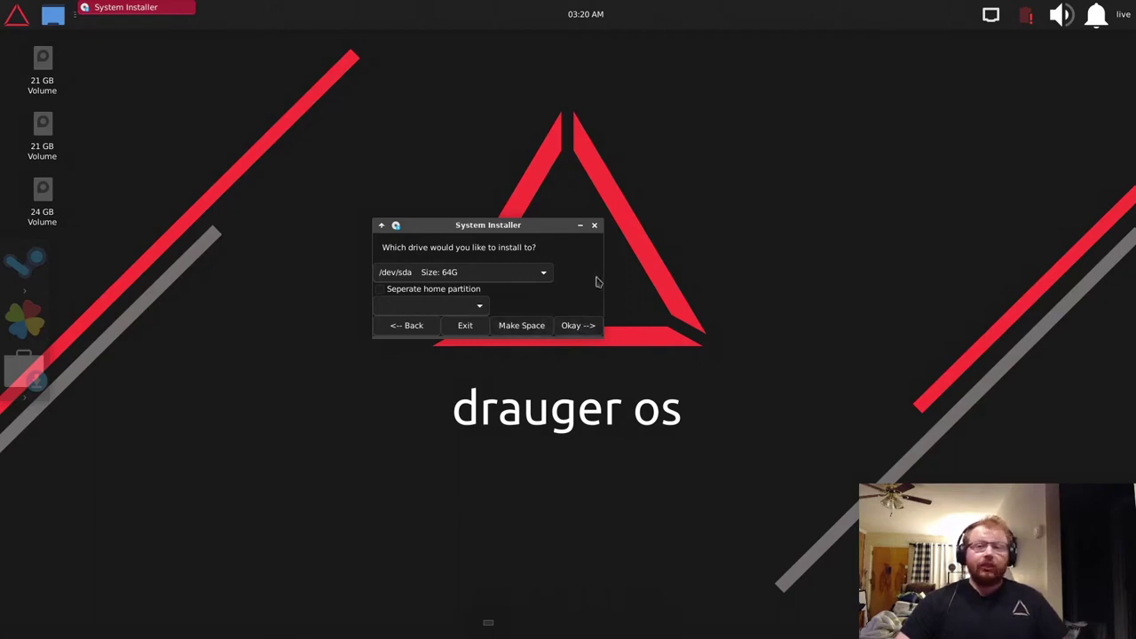
Open the installer's Make Space tool and examine which drives and partitions, from /dev/sda to /dev/sr0, are offered for deletion.
left_click(538, 327)
left_click(450, 279)
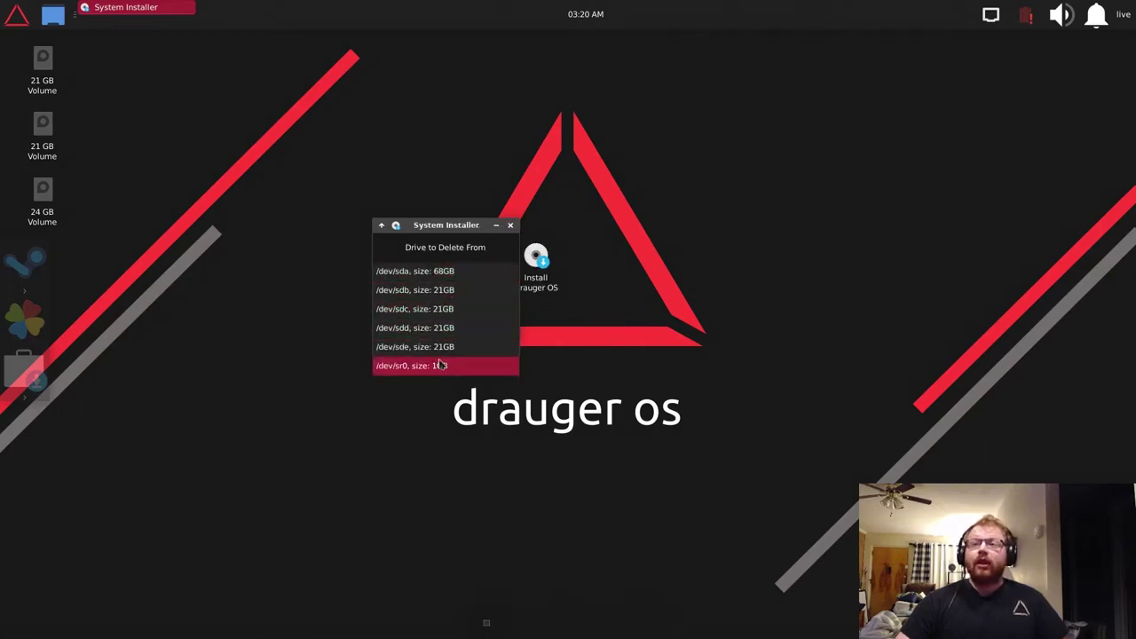
left_click(448, 270)
left_click(450, 318)
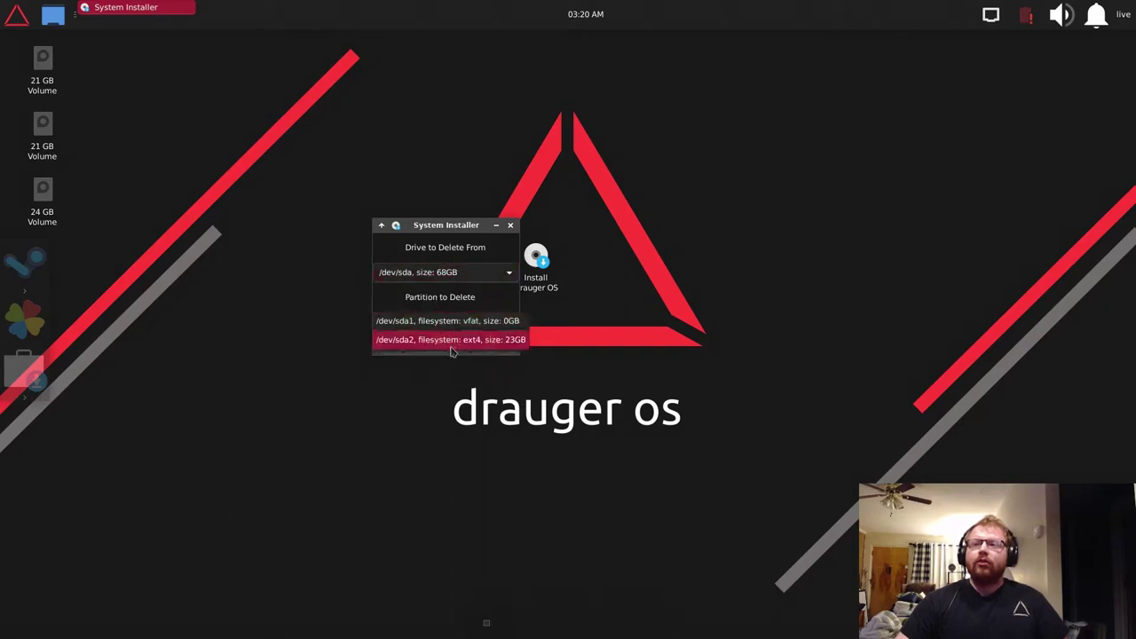
left_click(446, 298)
left_click(449, 270)
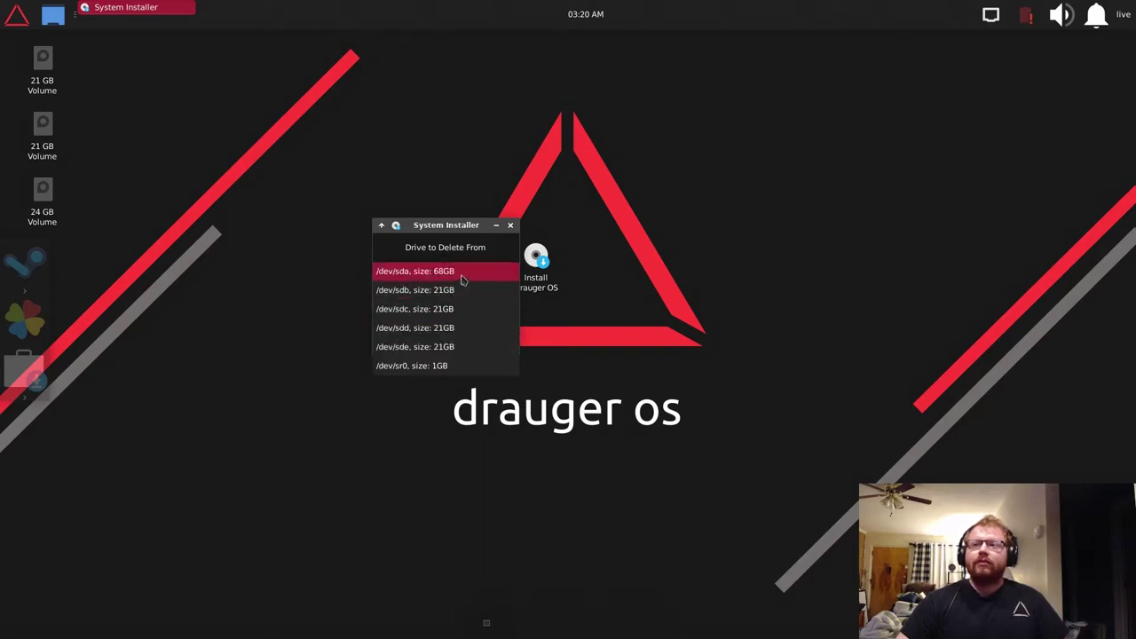
left_click(454, 272)
left_click(444, 321)
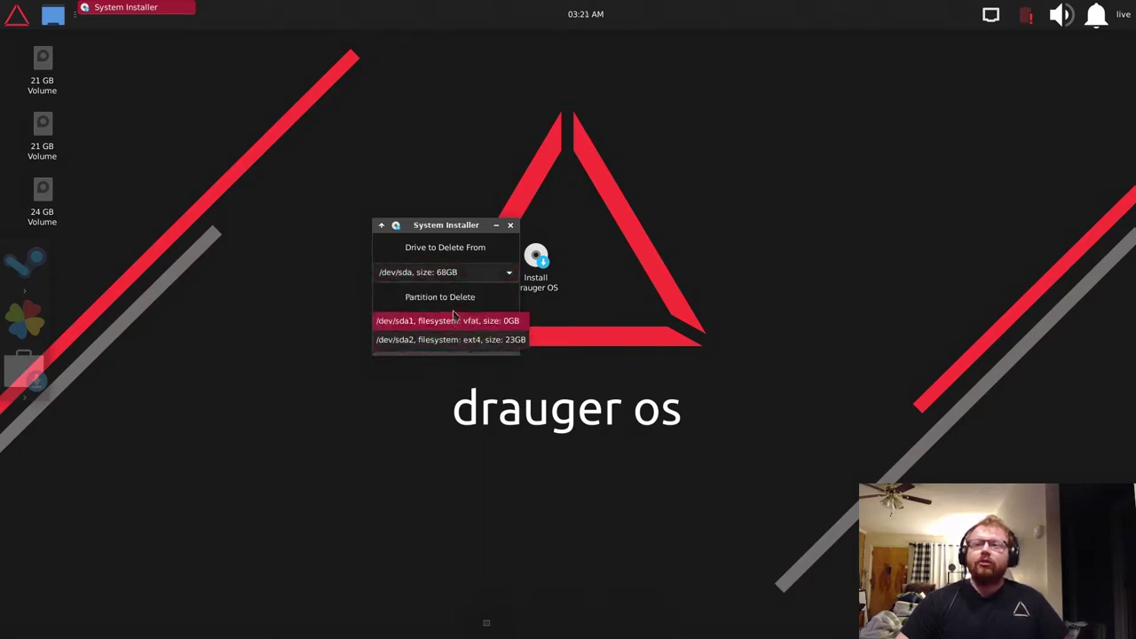
left_click(451, 275)
left_click(451, 275)
left_click(452, 290)
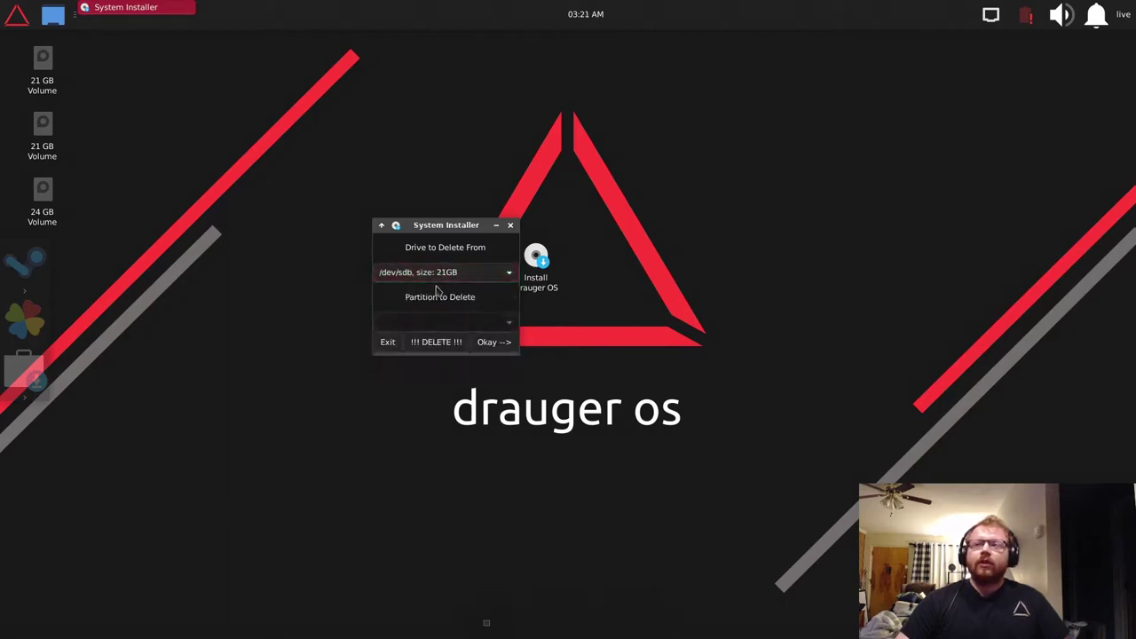
left_click(446, 275)
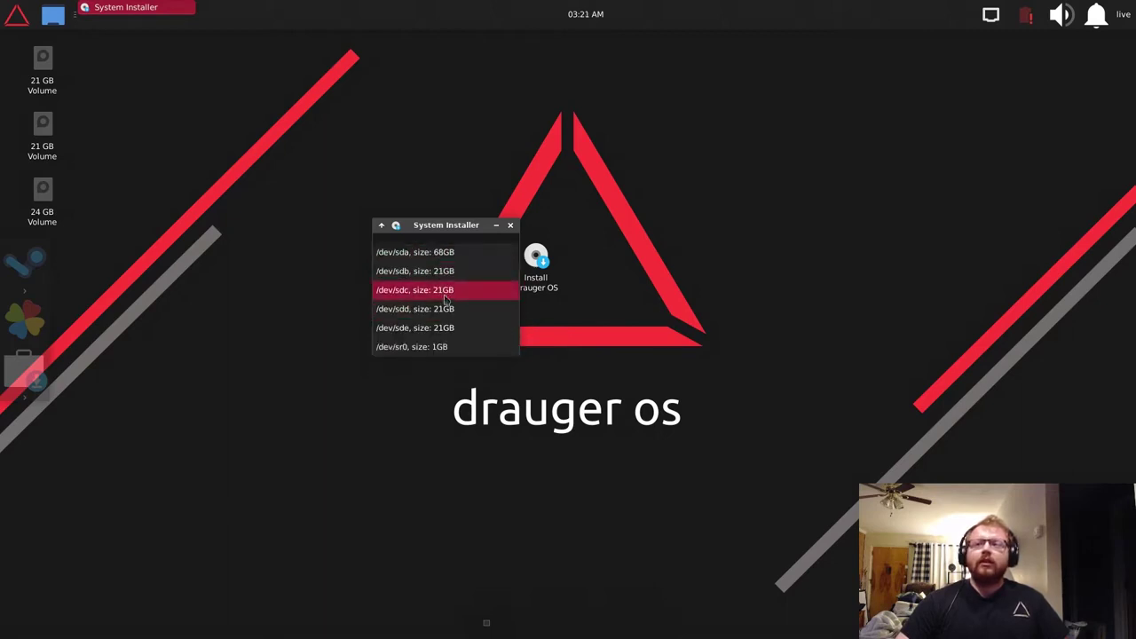
left_click(447, 293)
left_click(446, 273)
left_click(453, 298)
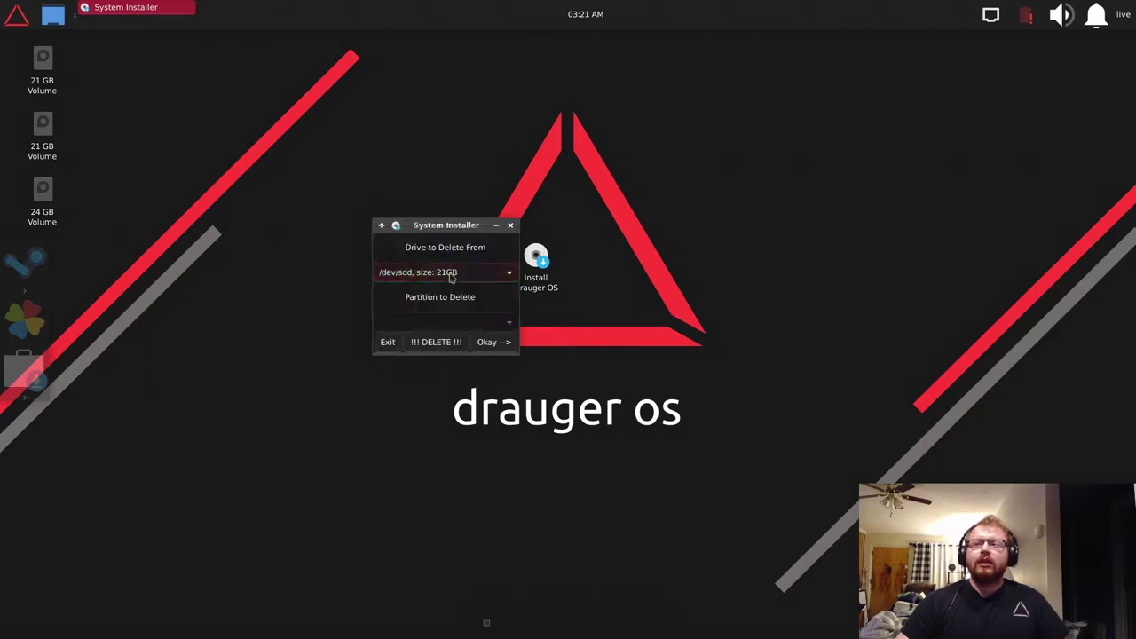
left_click(452, 275)
left_click(457, 289)
left_click(459, 278)
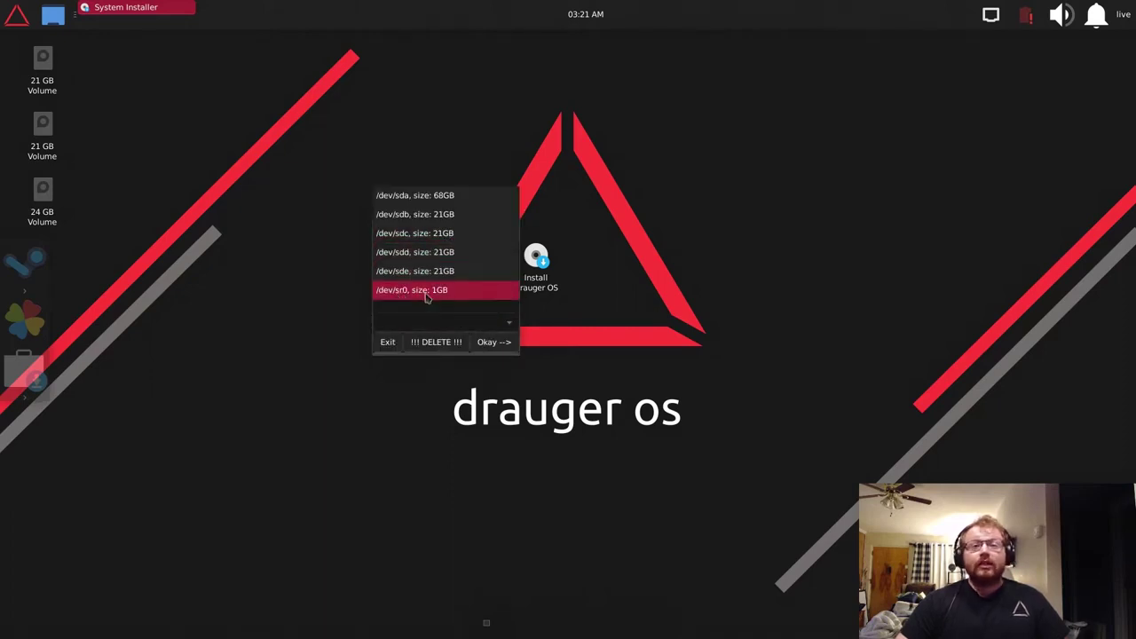
left_click(425, 298)
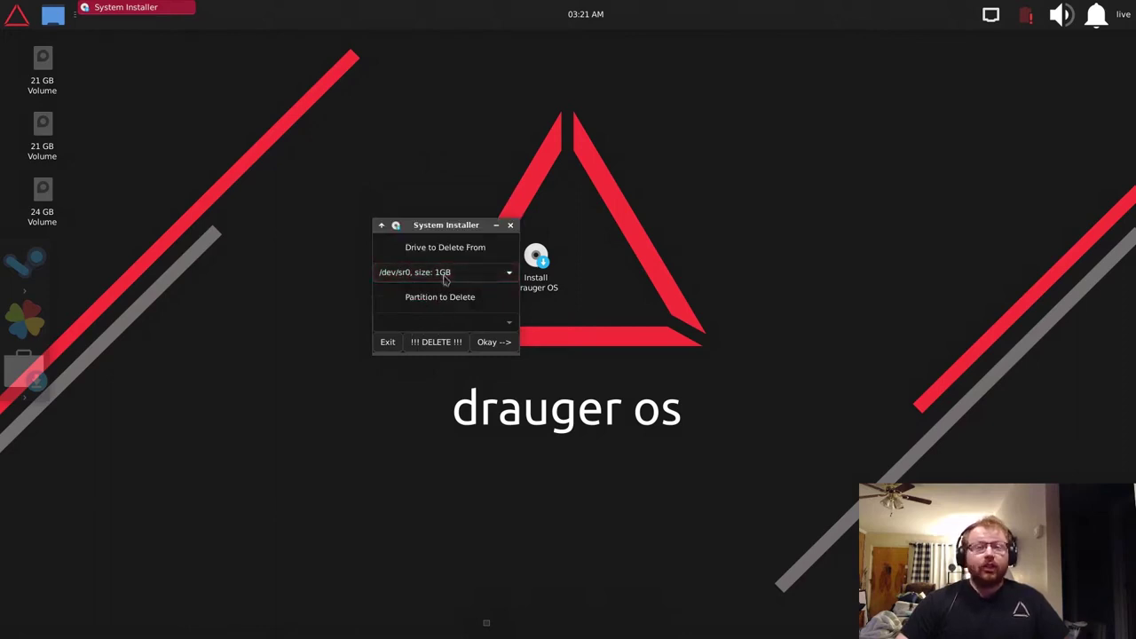
Select the 68GB drive /dev/sda and delete its vfat partition /dev/sda1.
left_click(446, 275)
left_click(460, 193)
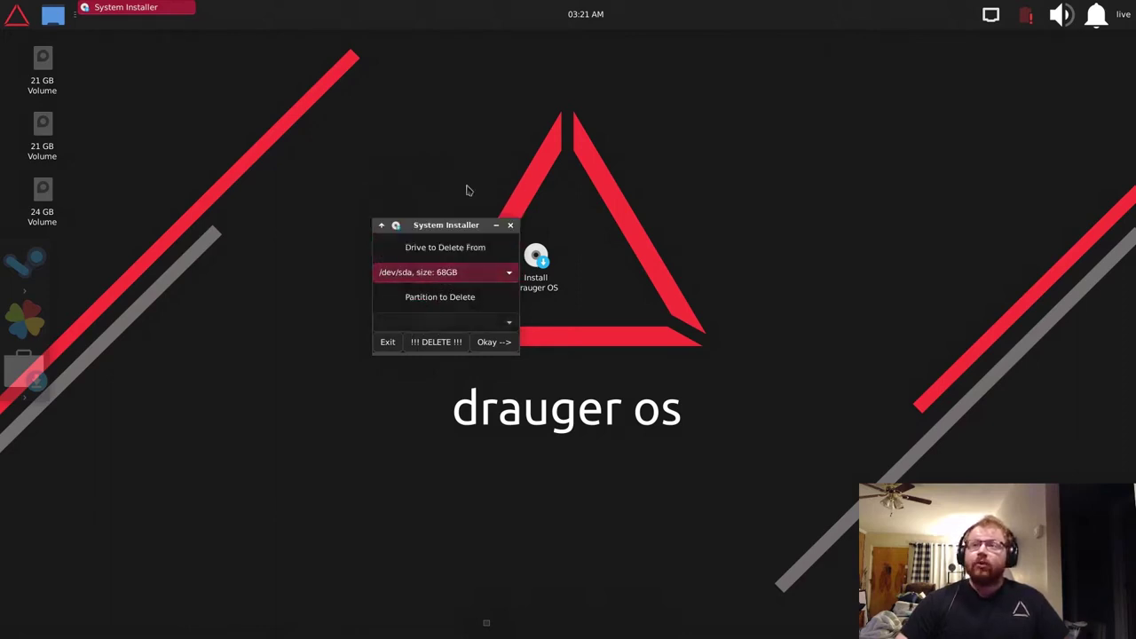
left_click(427, 321)
left_click(449, 322)
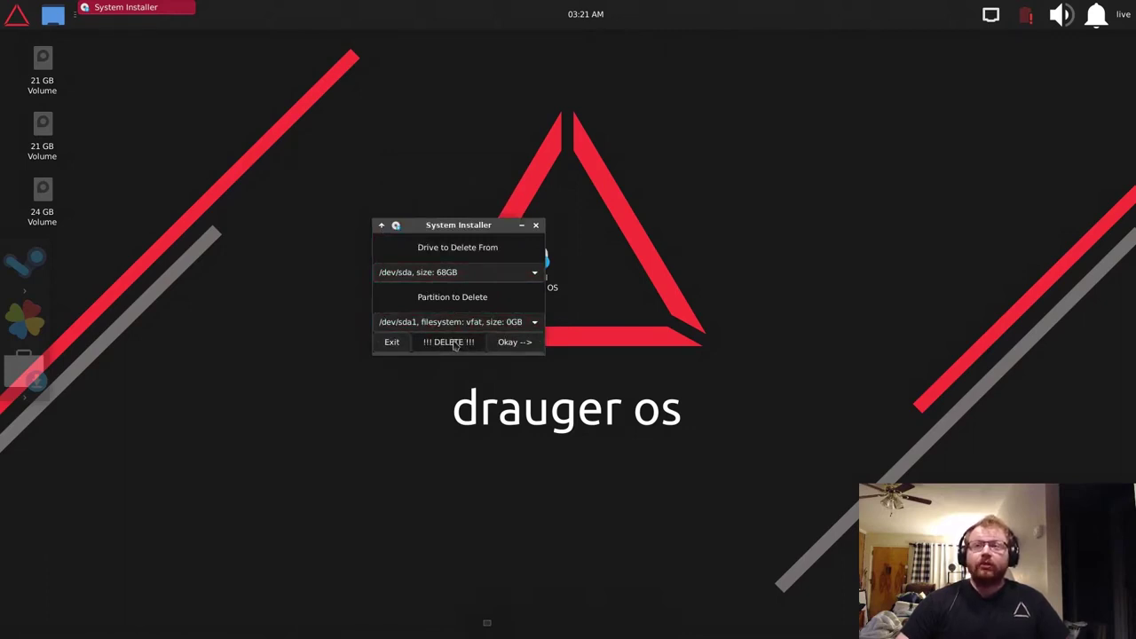
left_click(454, 343)
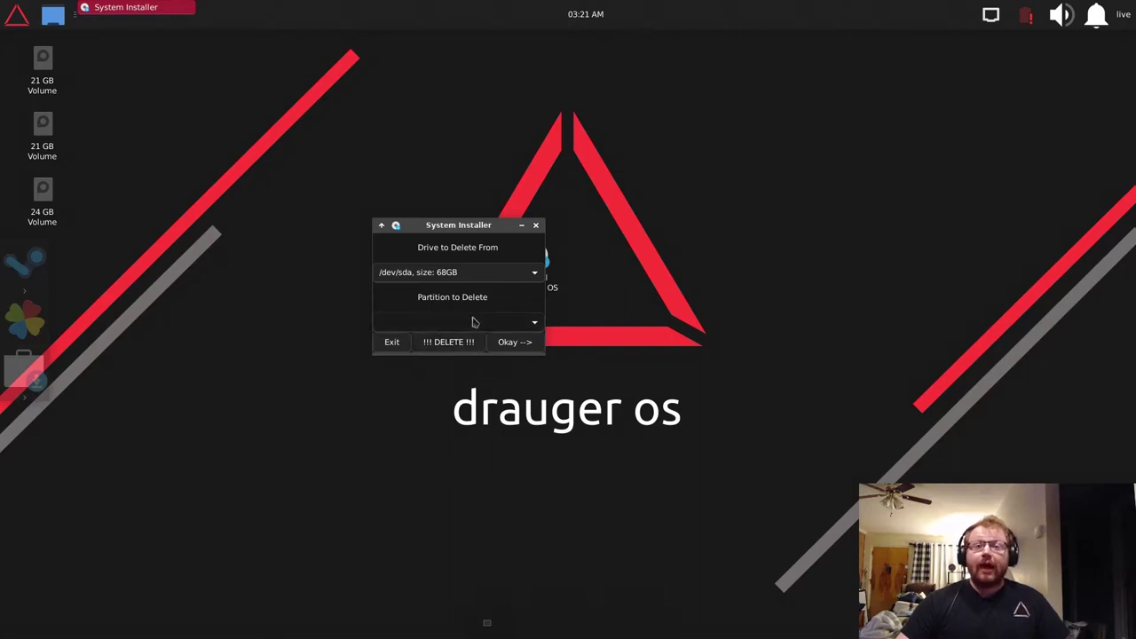
Delete the ext4 partition /dev/sda2 and accept /dev/sda as the drive for automatic partitioning.
left_click(474, 322)
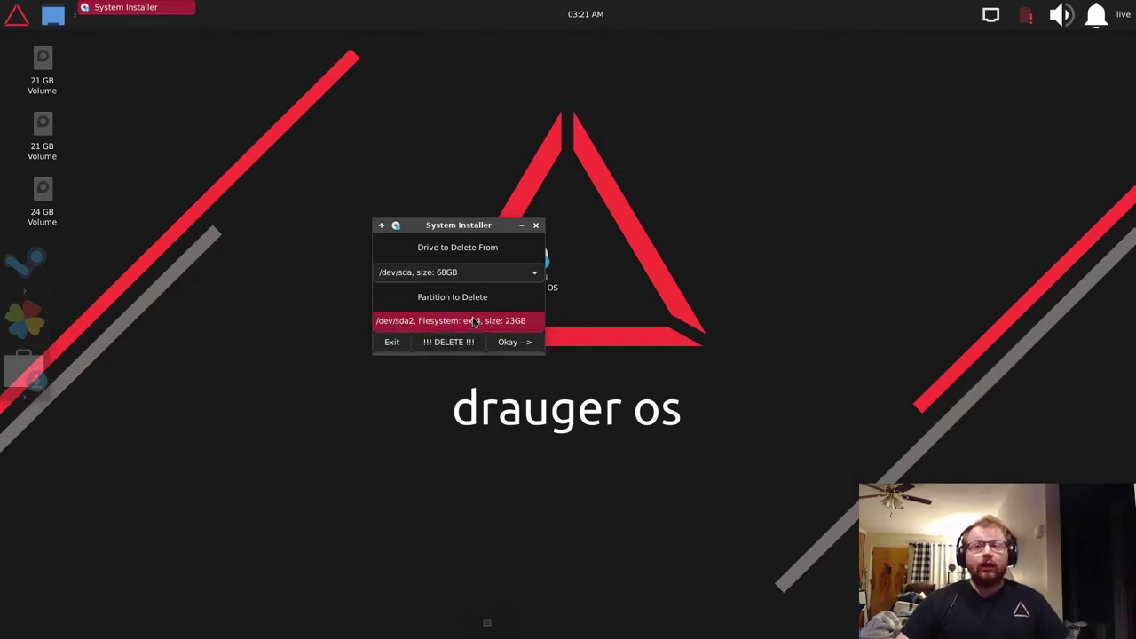
left_click(474, 323)
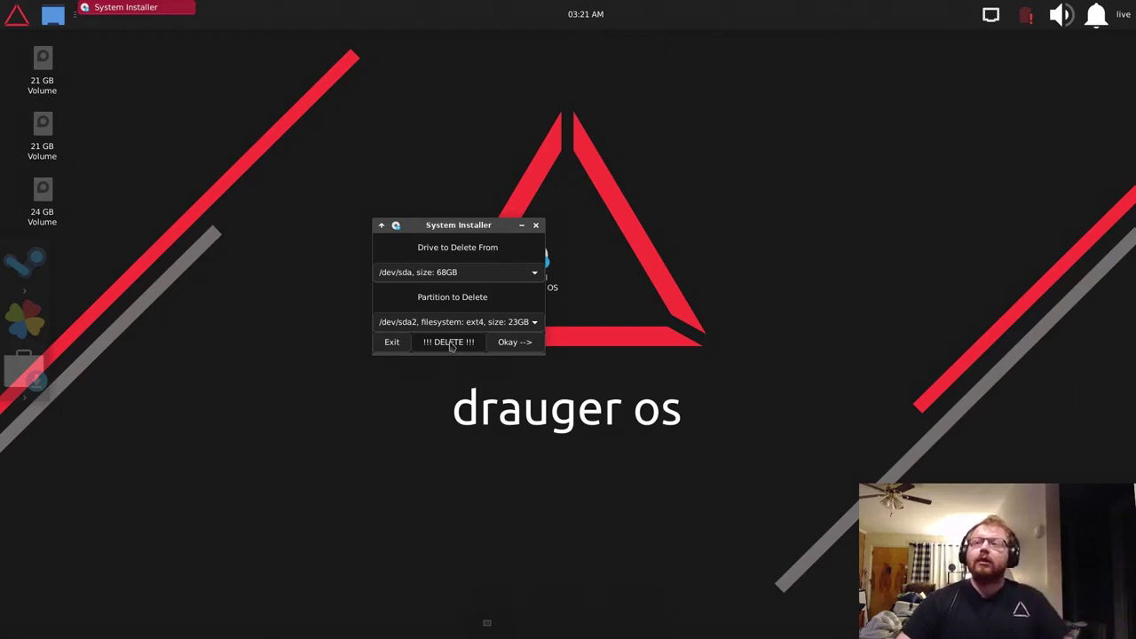
left_click(450, 343)
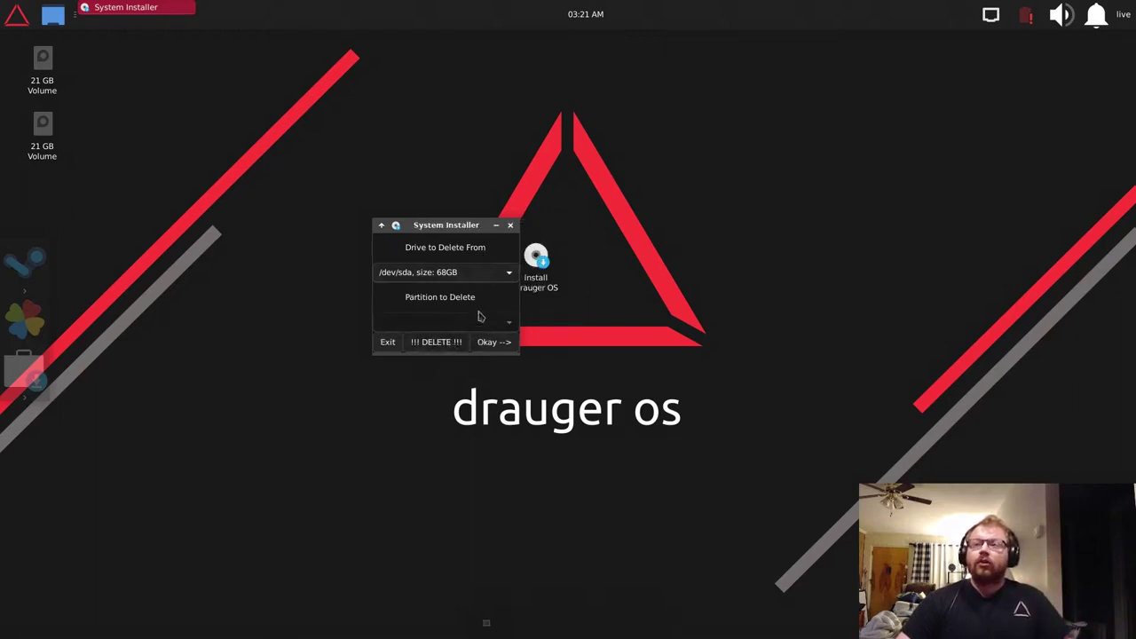
left_click(493, 342)
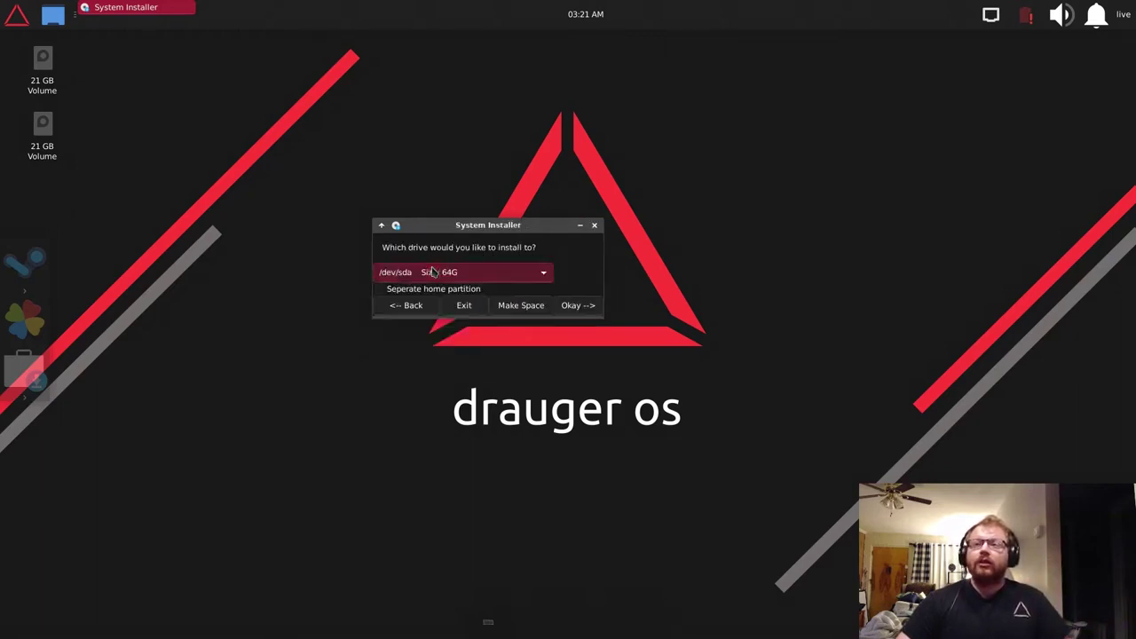
left_click(572, 308)
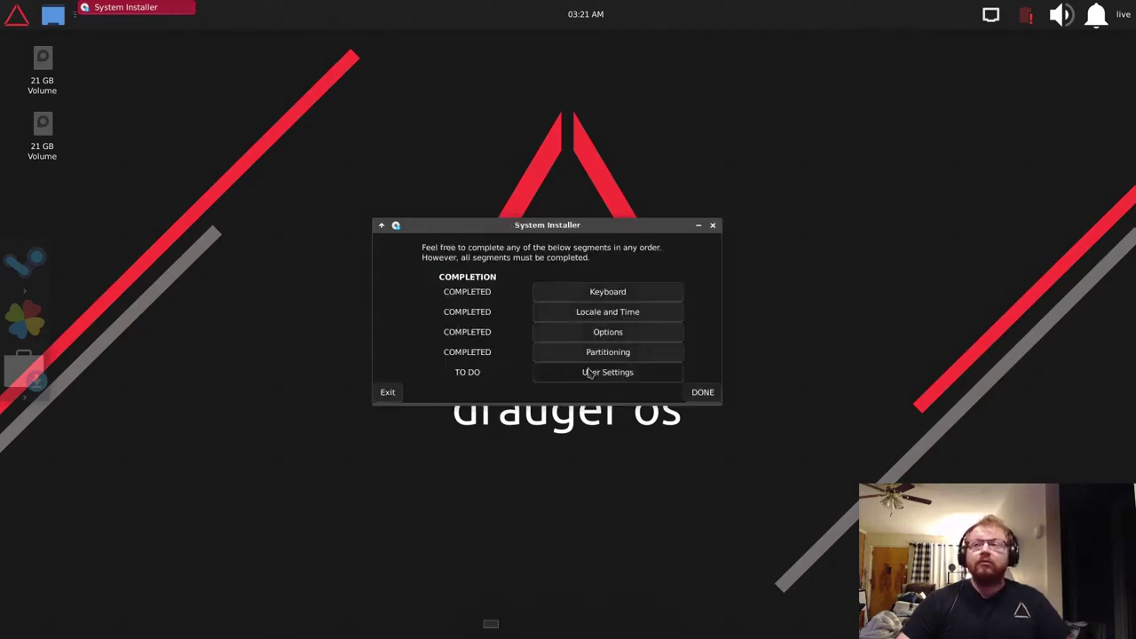
Reopen the Partitioning section for manual partitioning and move the GParted window so it stays clear of the mount point form.
left_click(608, 352)
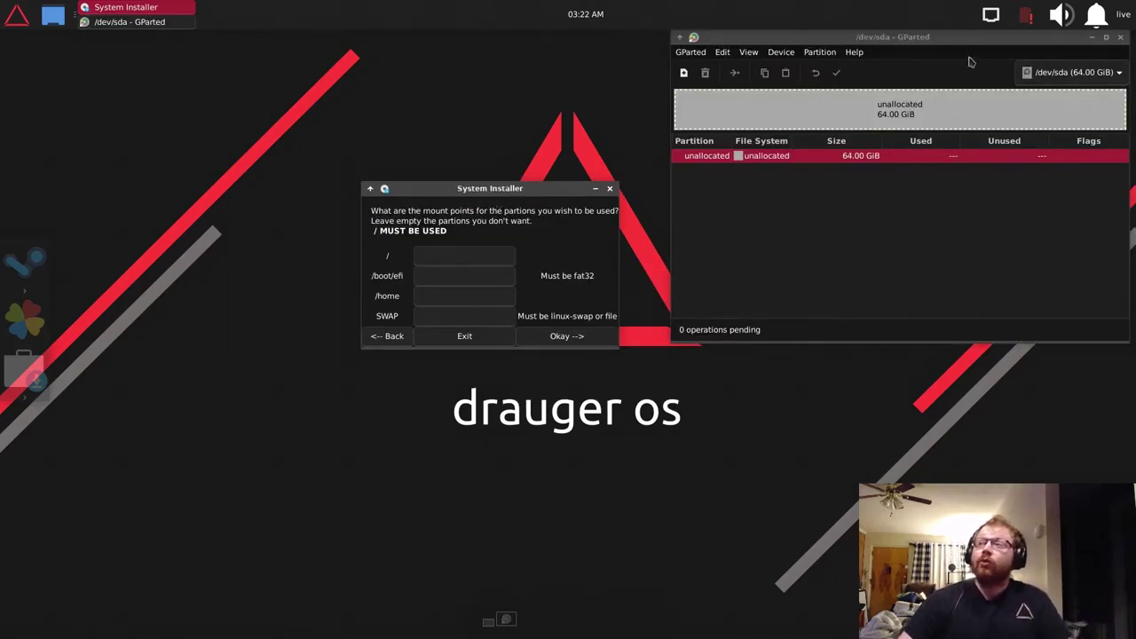
left_click_drag(920, 36, 901, 103)
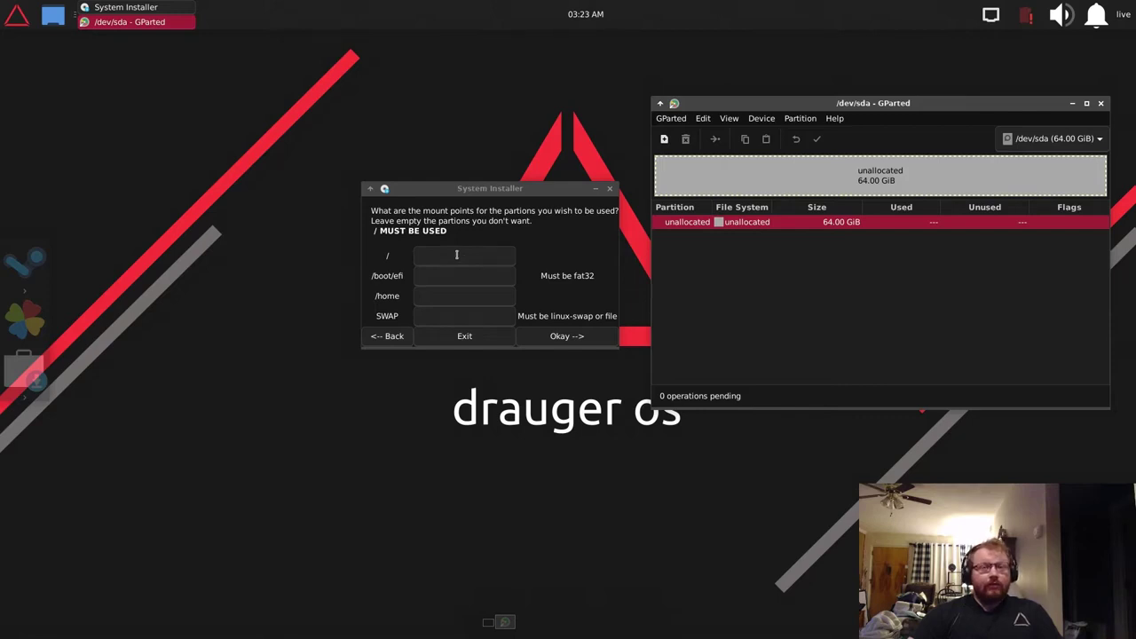
Add a primary ext4 partition on /dev/sda with 500 MiB of free space preceding it, using the rest of the drive.
right_click(741, 180)
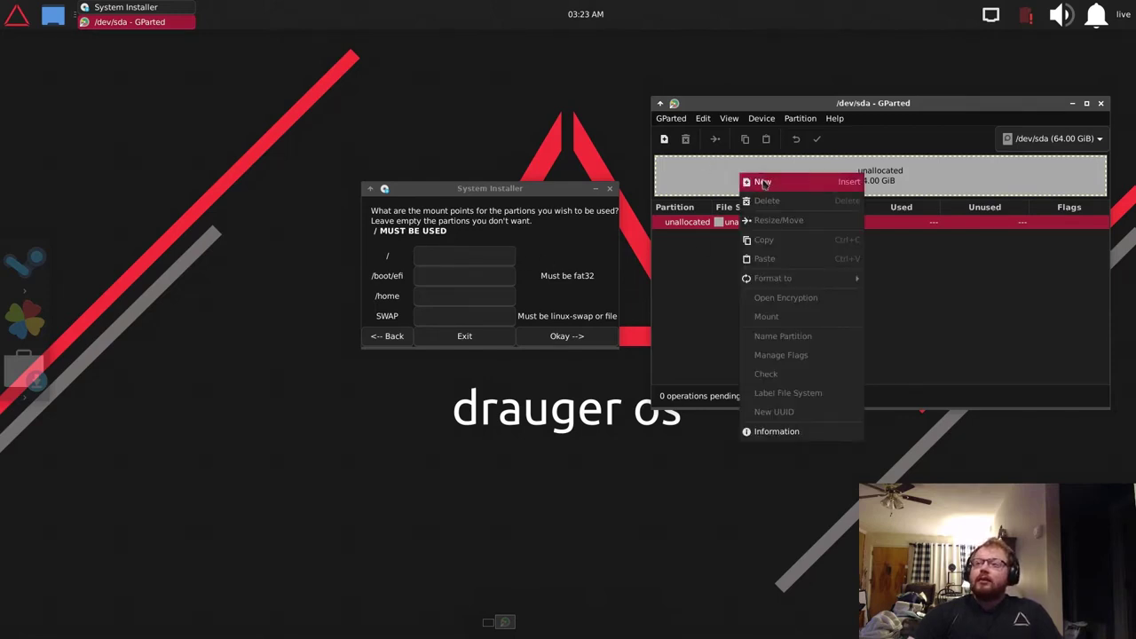
left_click(762, 182)
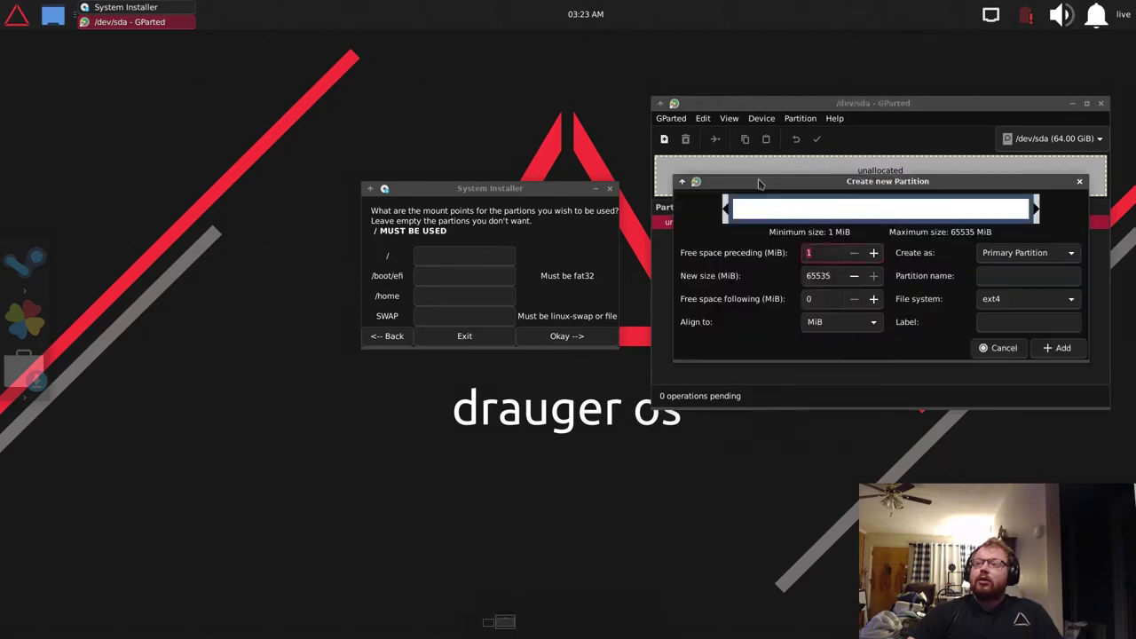
left_click(1018, 307)
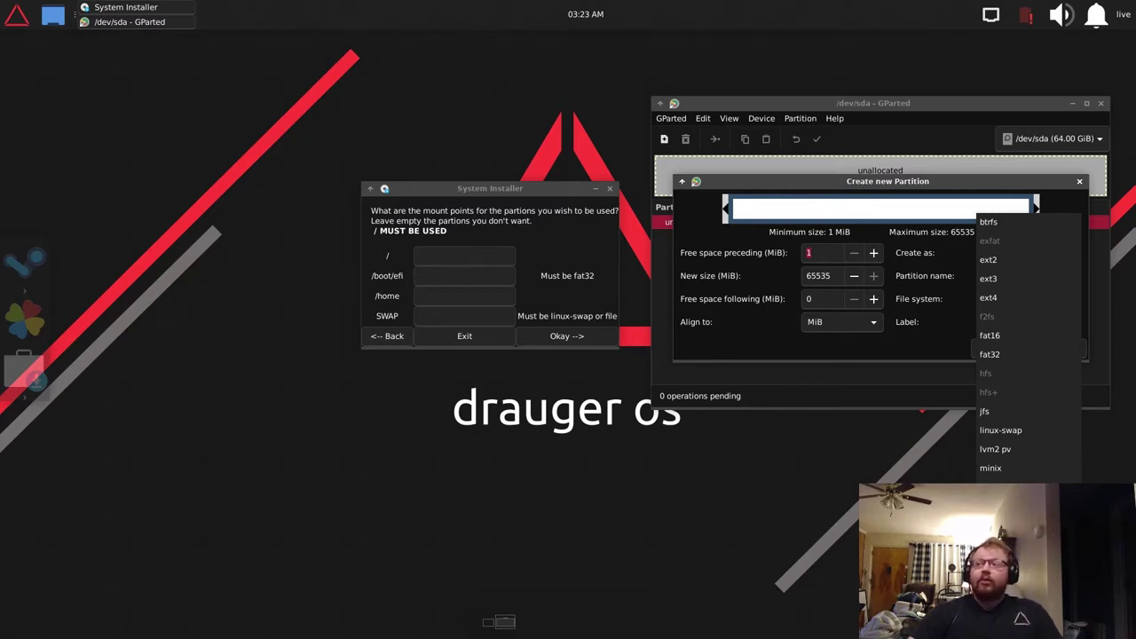
left_click(1008, 309)
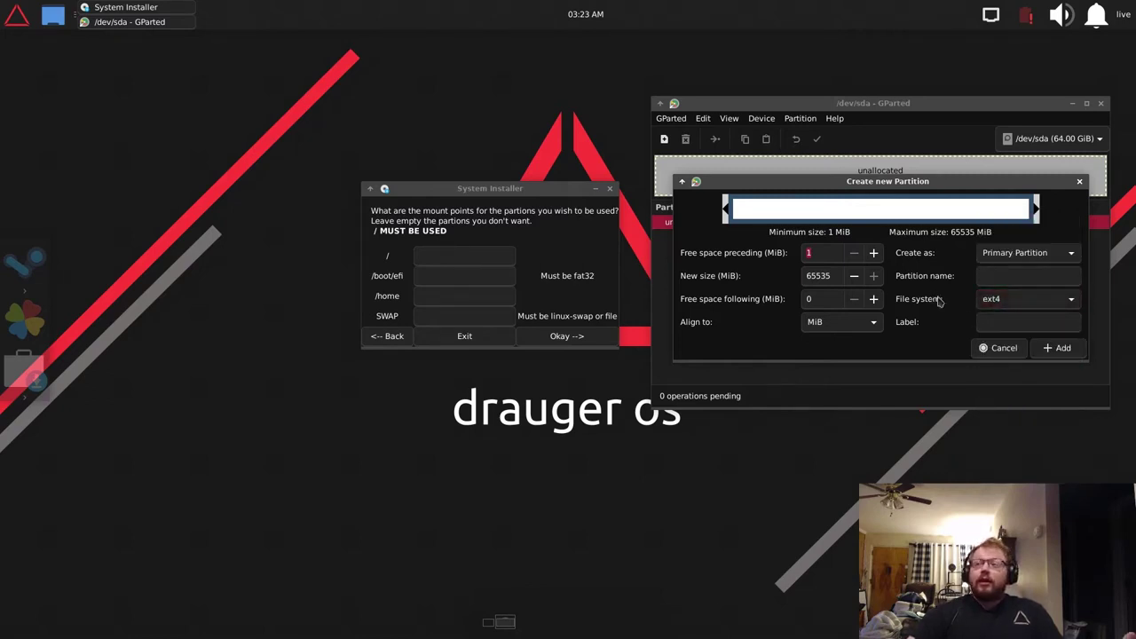
left_click(993, 300)
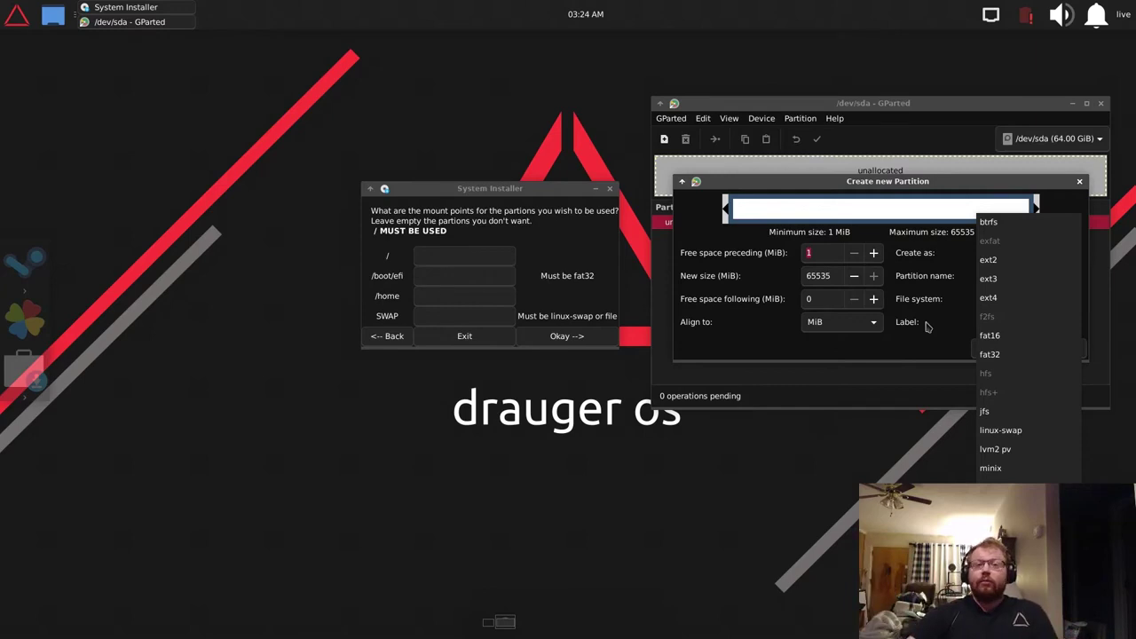
left_click(989, 298)
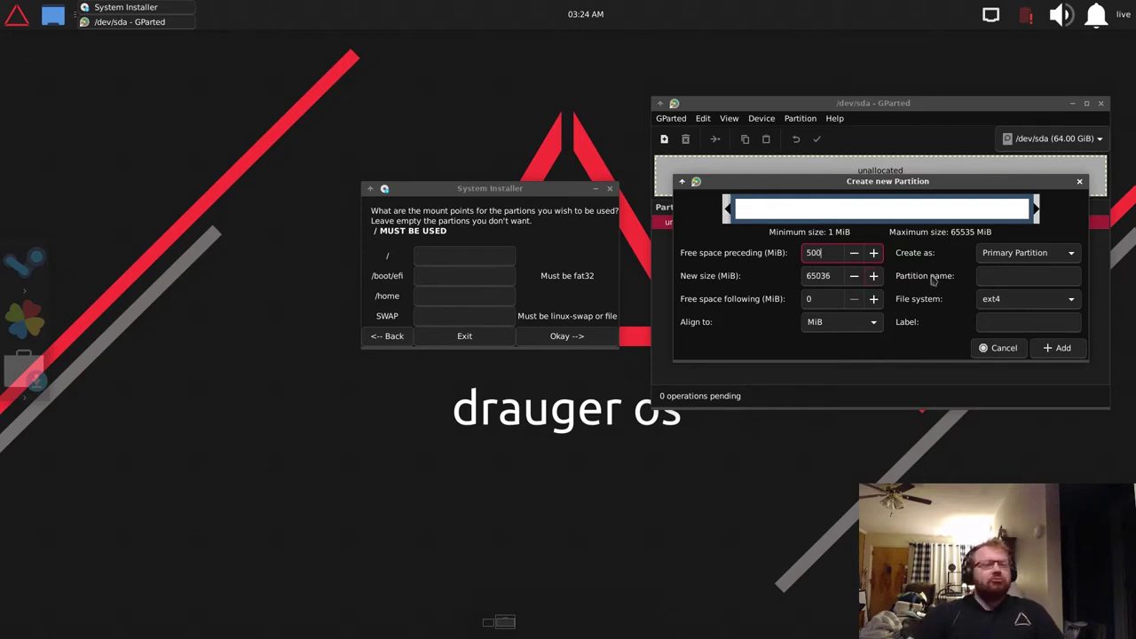
left_click(1061, 348)
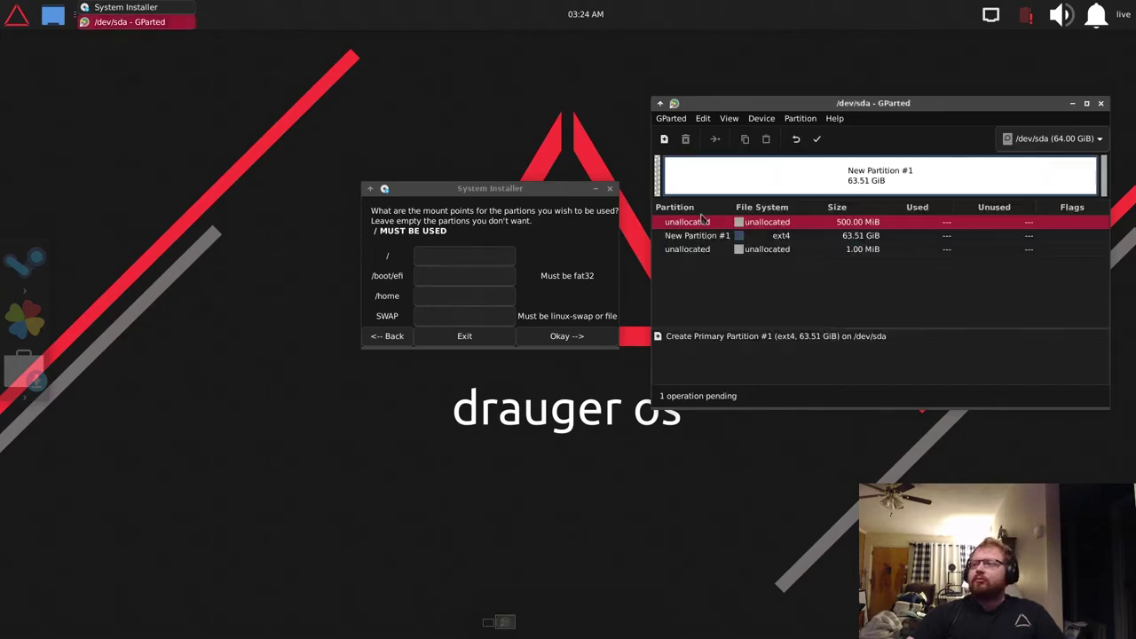
Add a 499 MiB primary fat32 partition in the unallocated space before the ext4 partition.
right_click(659, 178)
left_click(678, 182)
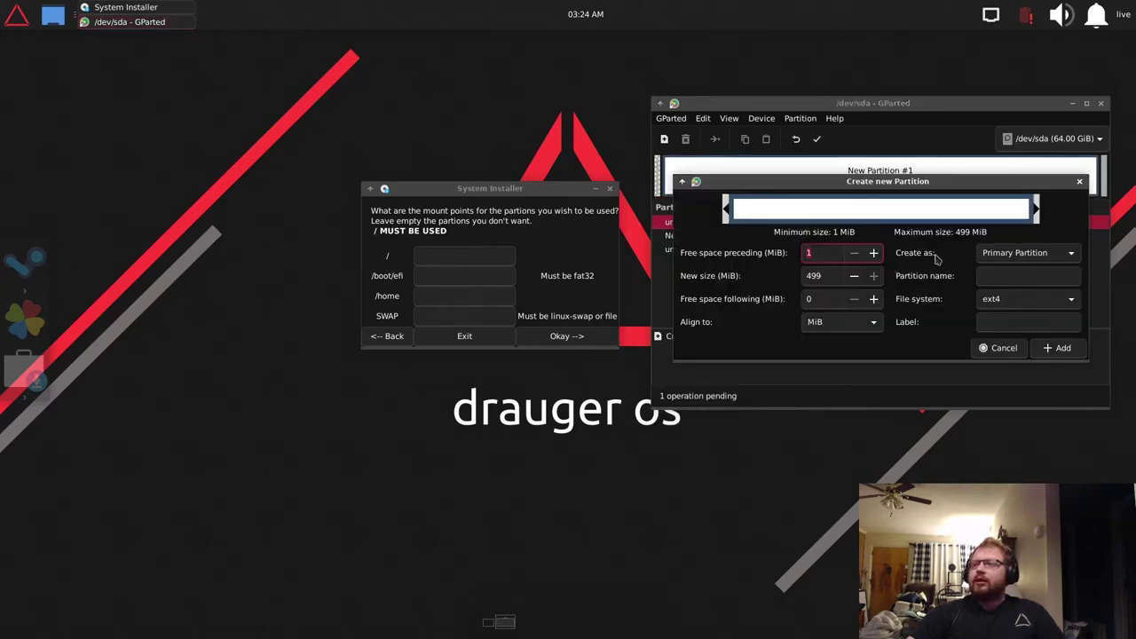
left_click(1045, 300)
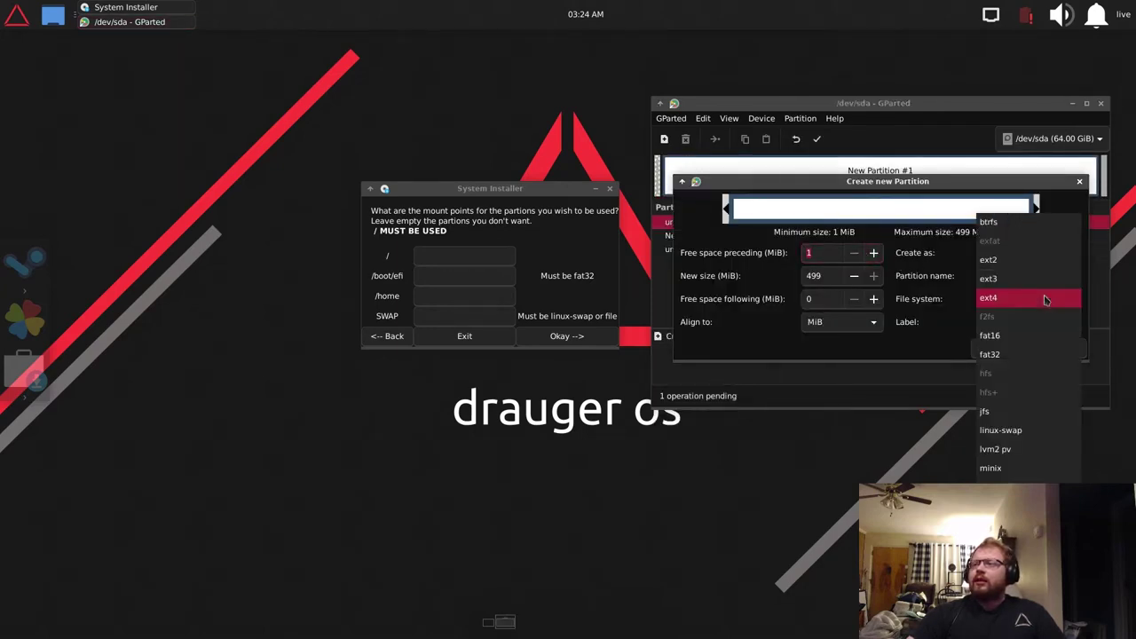
left_click(1032, 359)
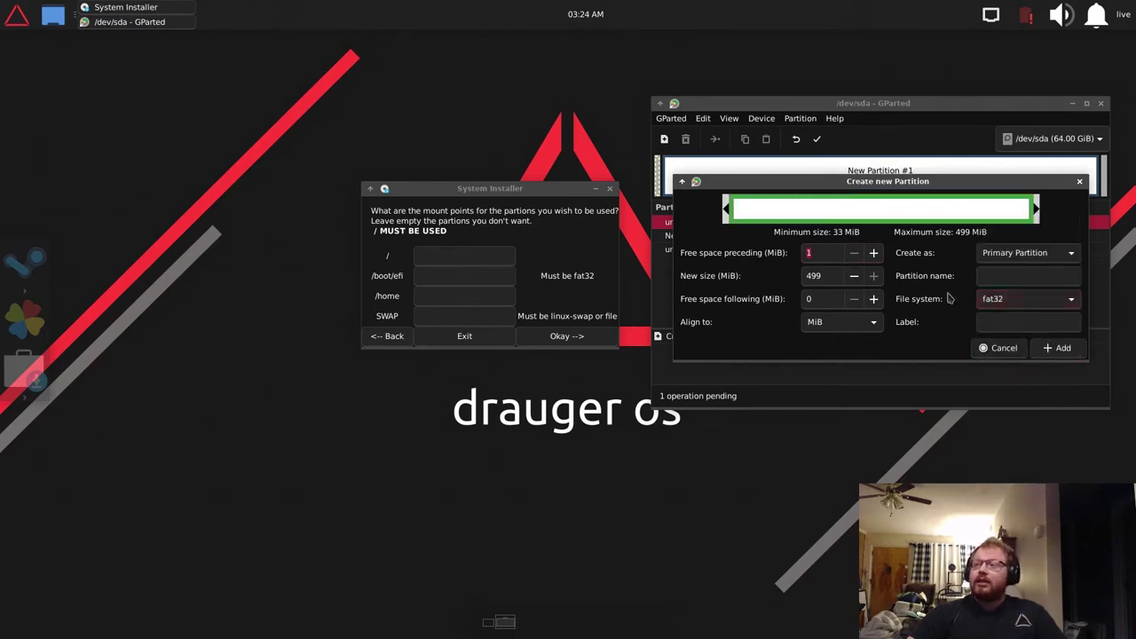
left_click(1056, 351)
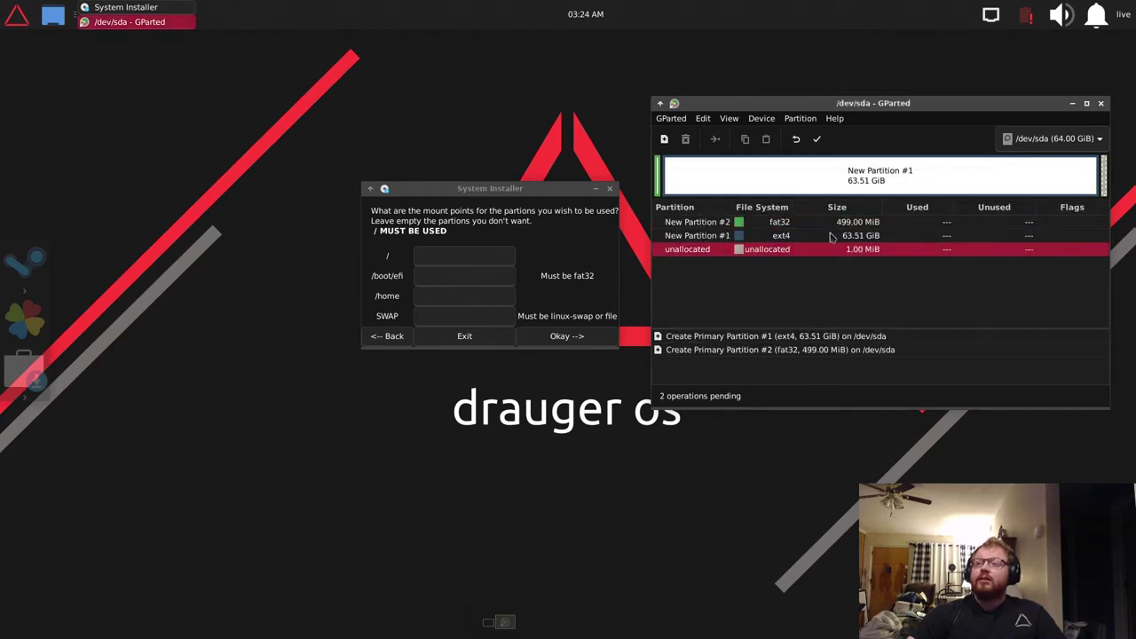
Apply the pending partition operations to /dev/sda and close the progress dialog.
left_click(817, 141)
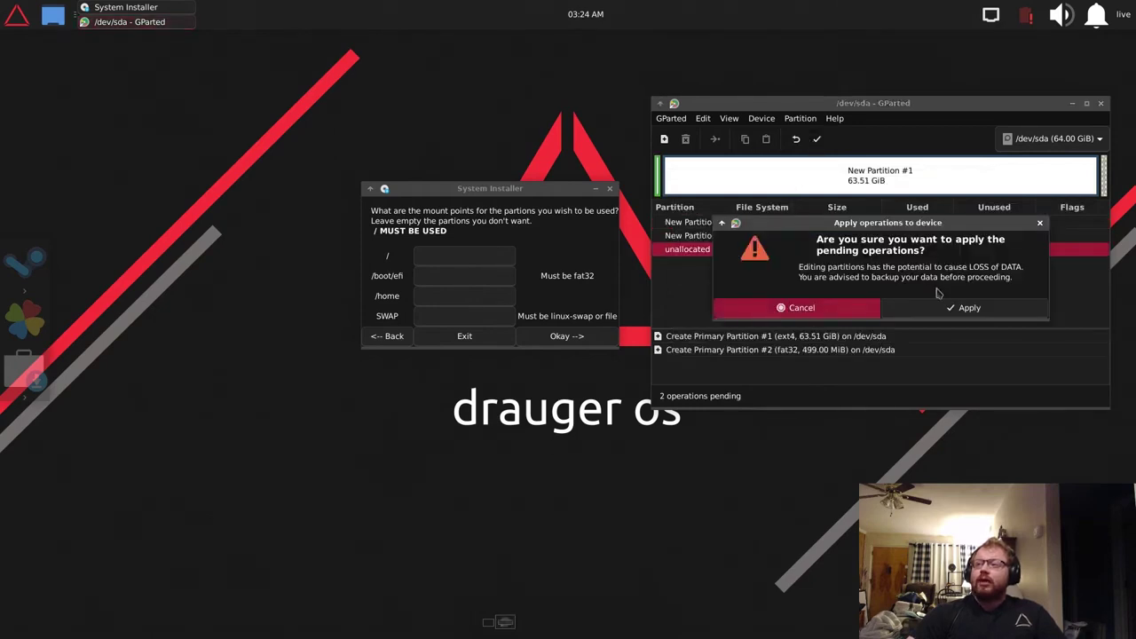
left_click(936, 307)
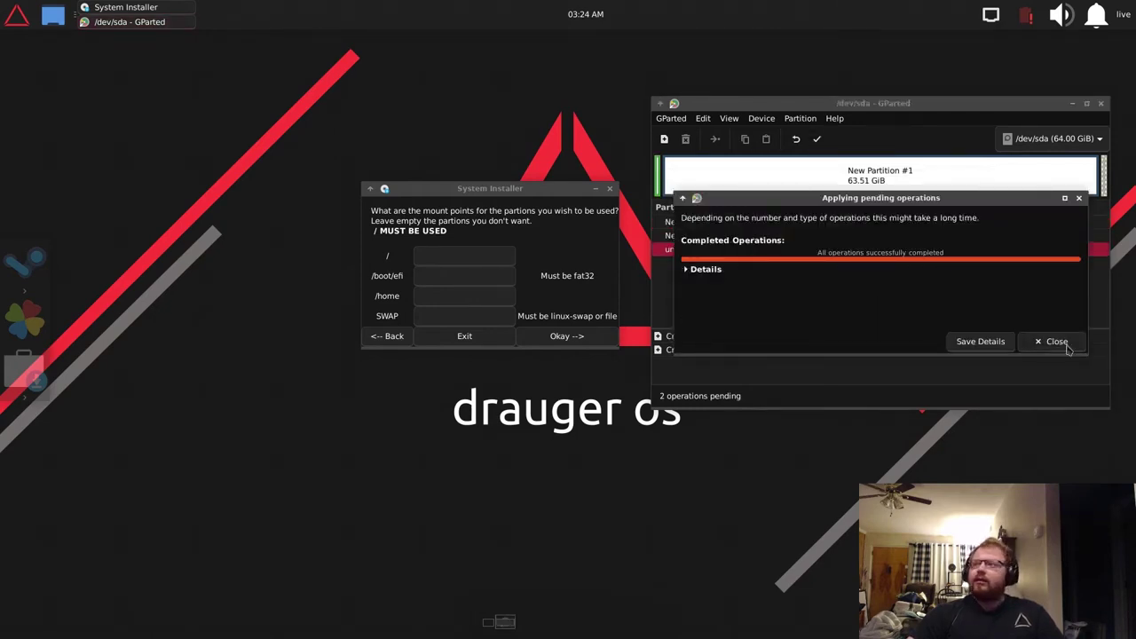
left_click(1056, 342)
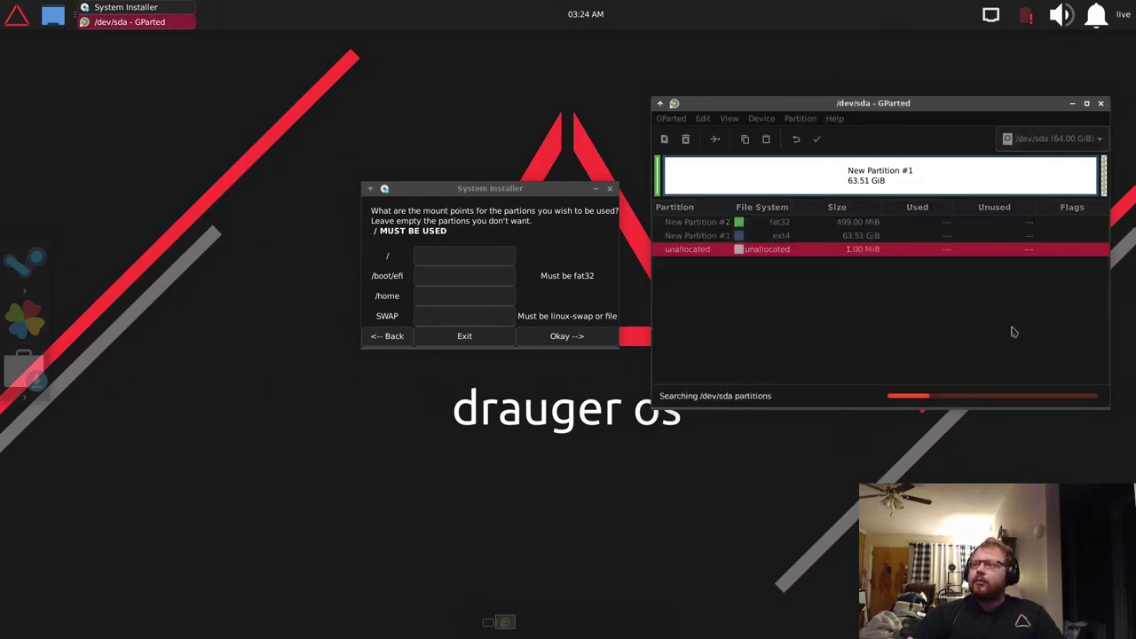
Set the boot flag on the 499 MiB fat32 partition /dev/sda2 and close the flag settings.
left_click(739, 225)
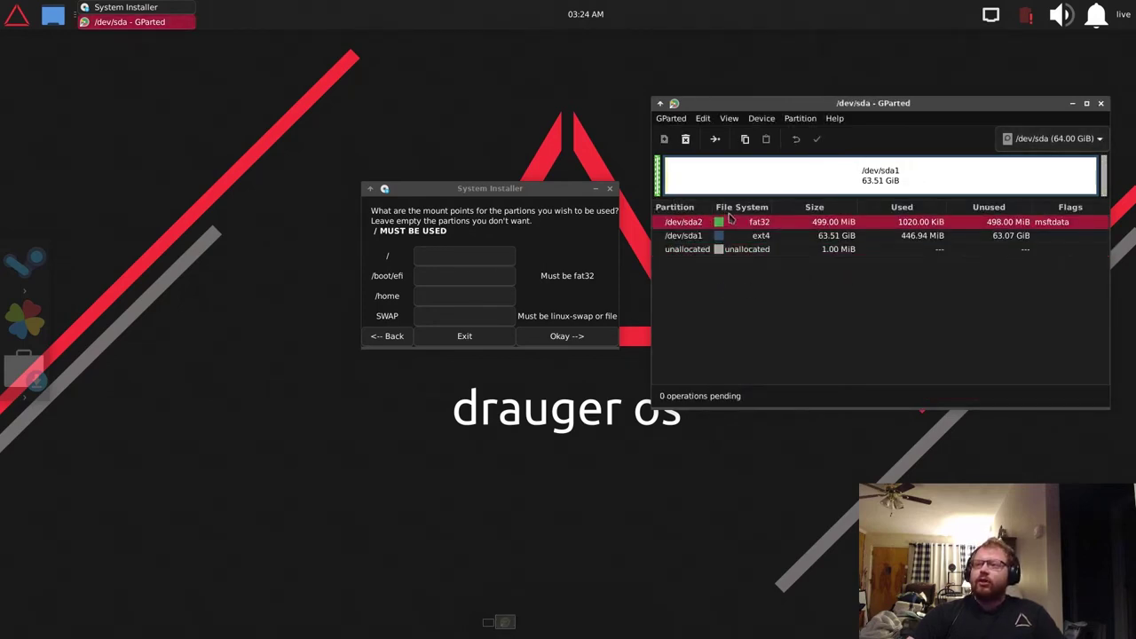
right_click(733, 223)
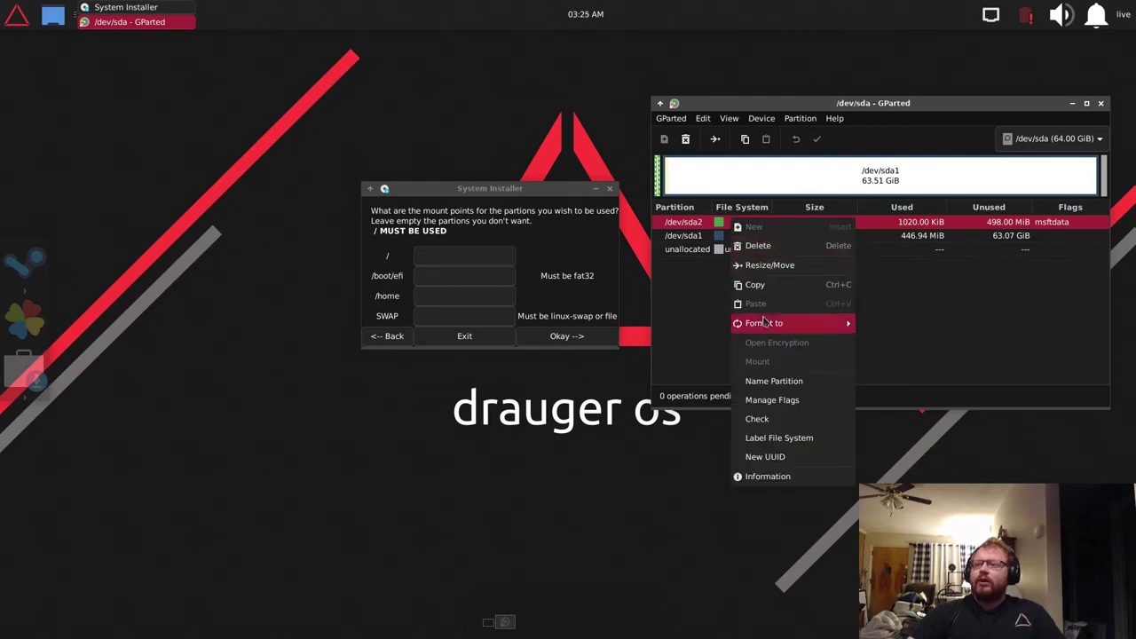
mouse_move(765, 323)
left_click(765, 400)
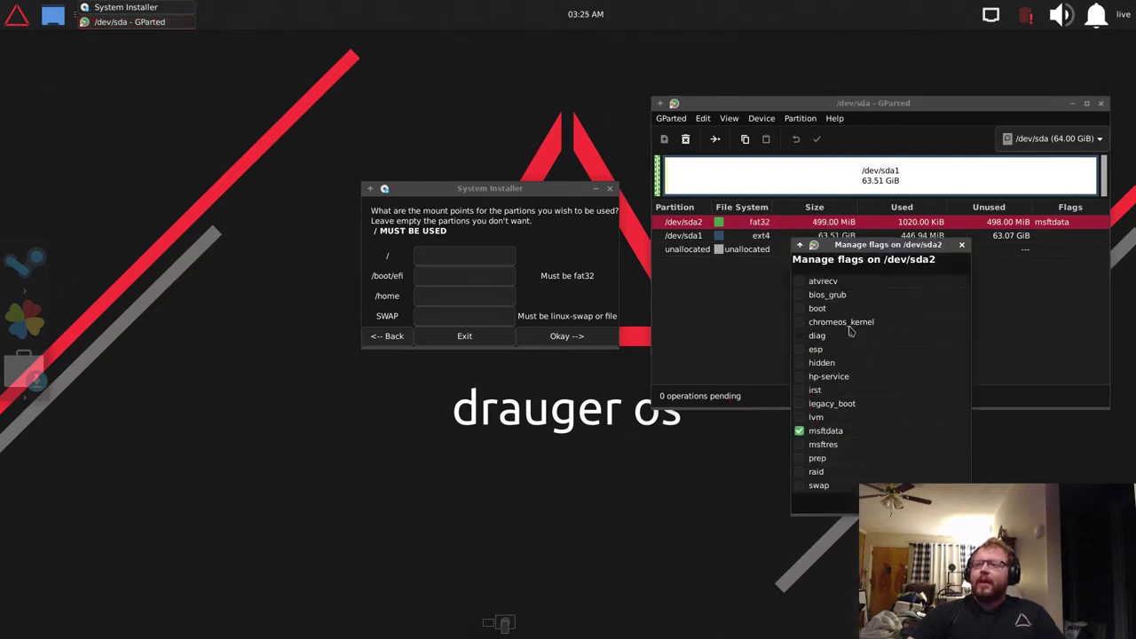
left_click(800, 309)
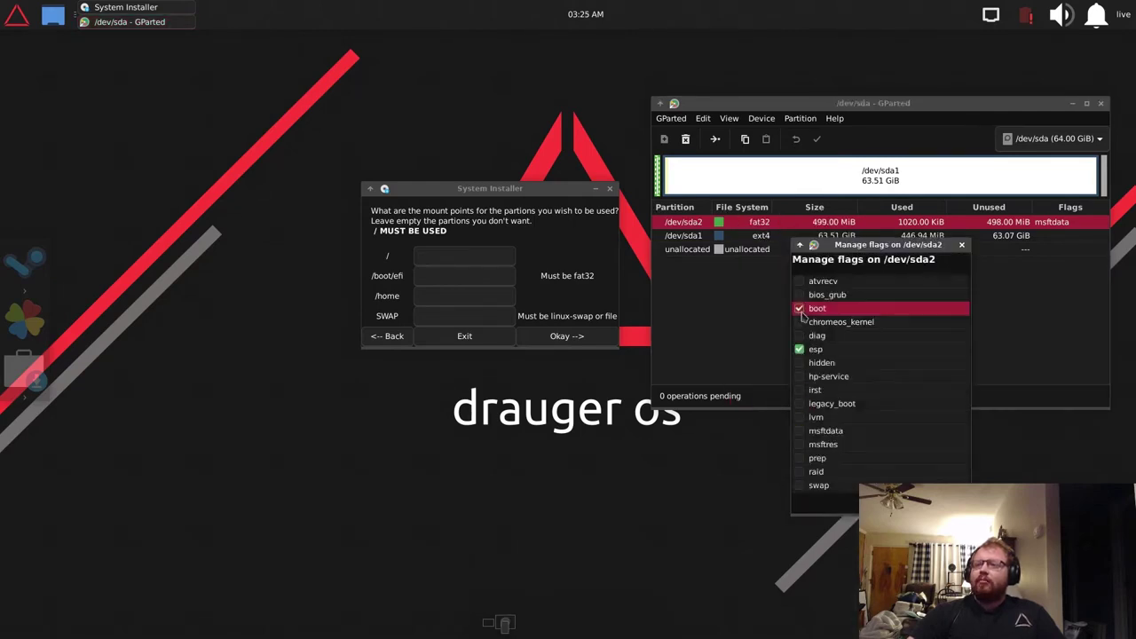
key("Escape")
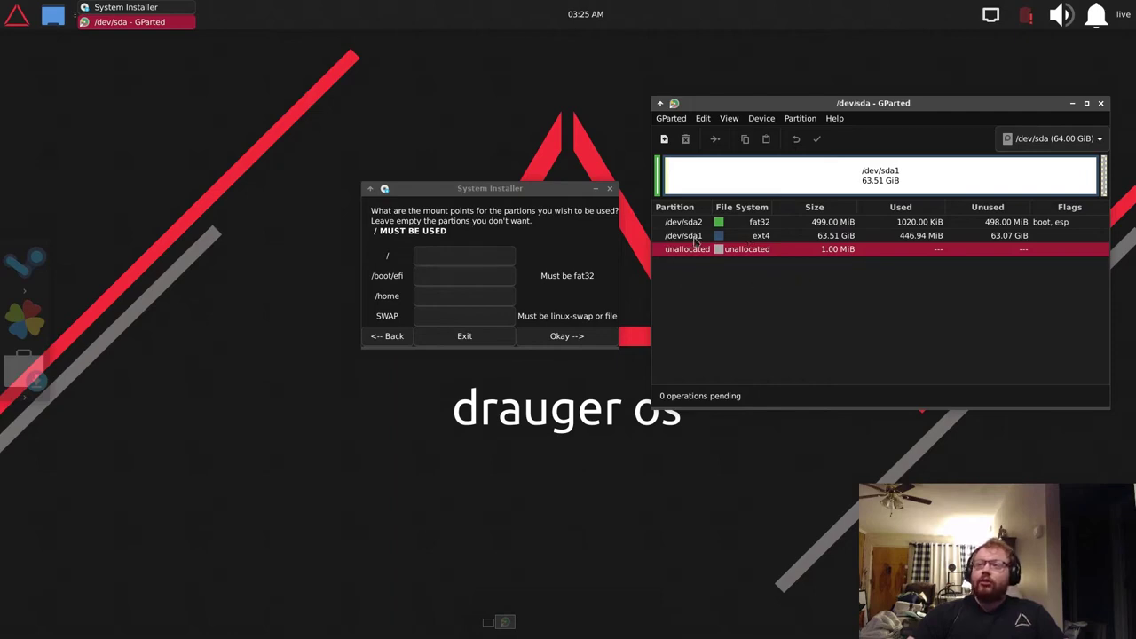
Assign /dev/sda1 to / and /dev/sda2 to /boot/efi, leave /home and SWAP empty, and accept the mount points.
left_click(488, 261)
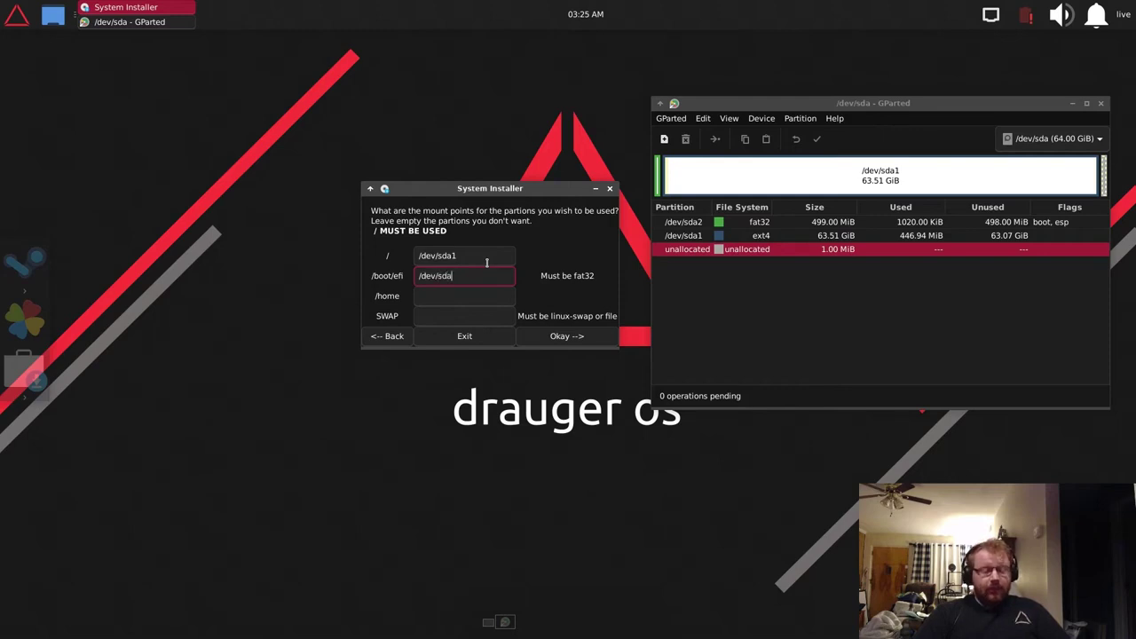
type("2")
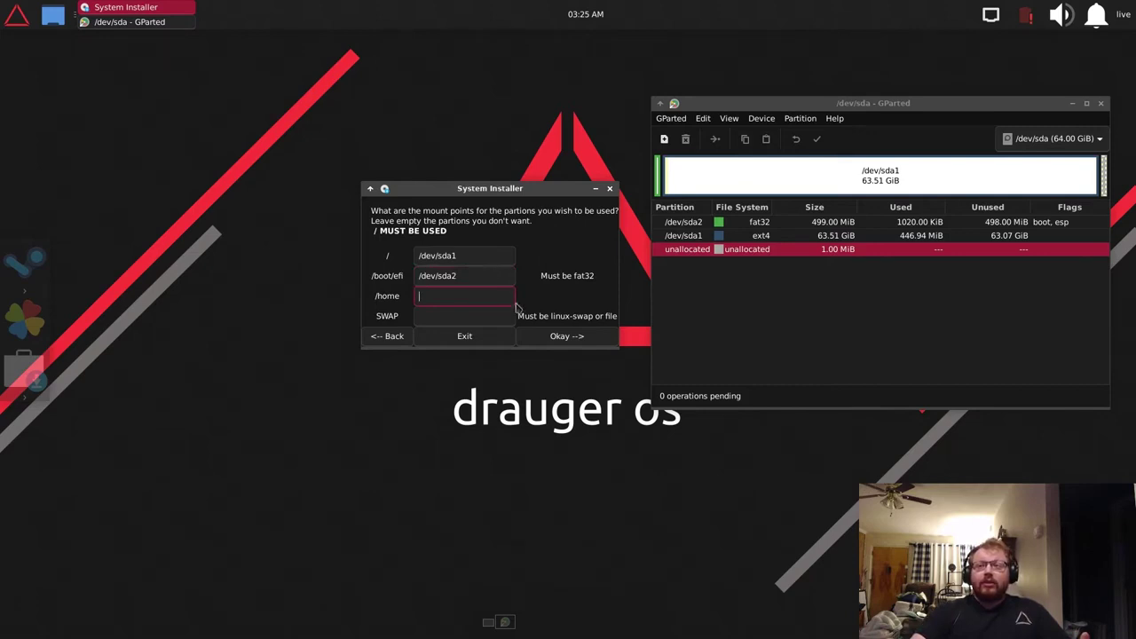
left_click(495, 314)
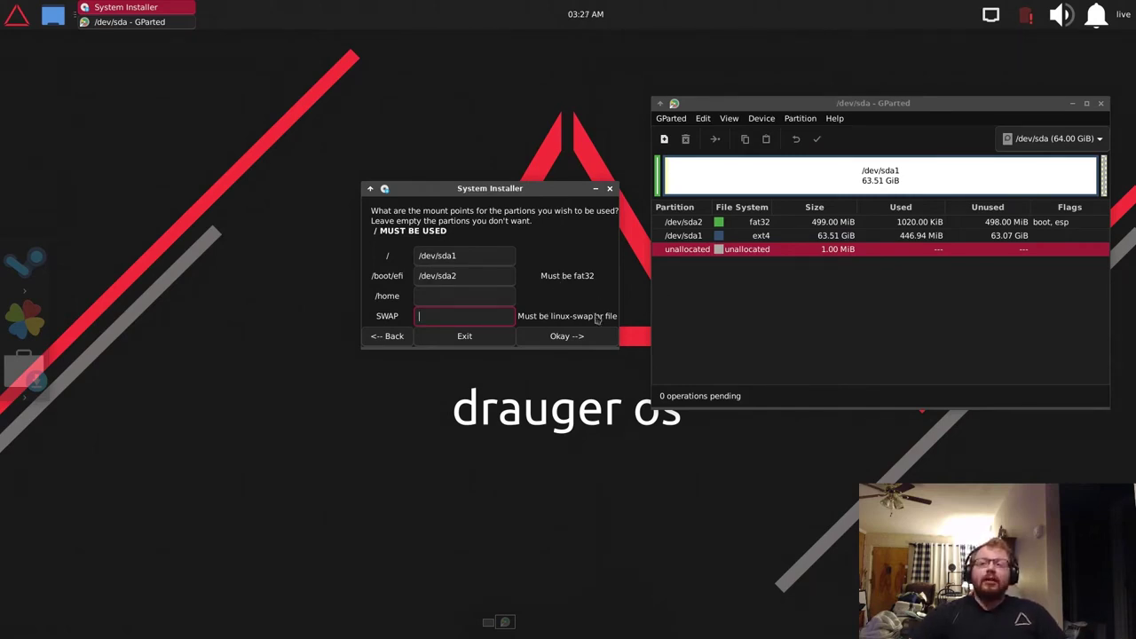
left_click(591, 337)
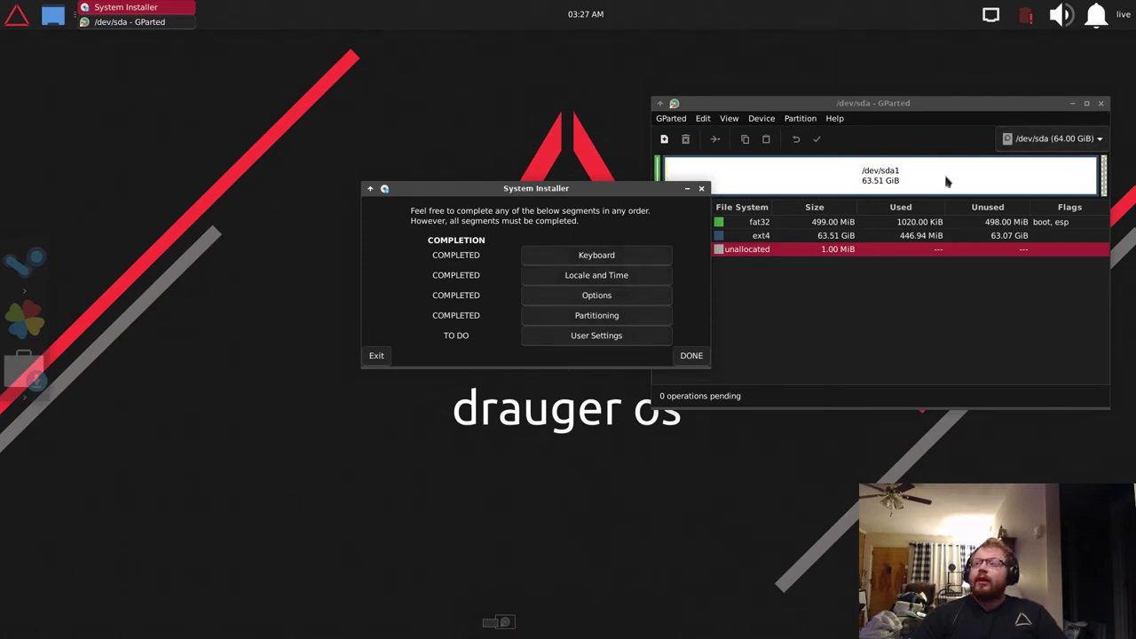
Close GParted and move the System Installer window nearer the middle of the desktop.
left_click(932, 280)
left_click(1100, 103)
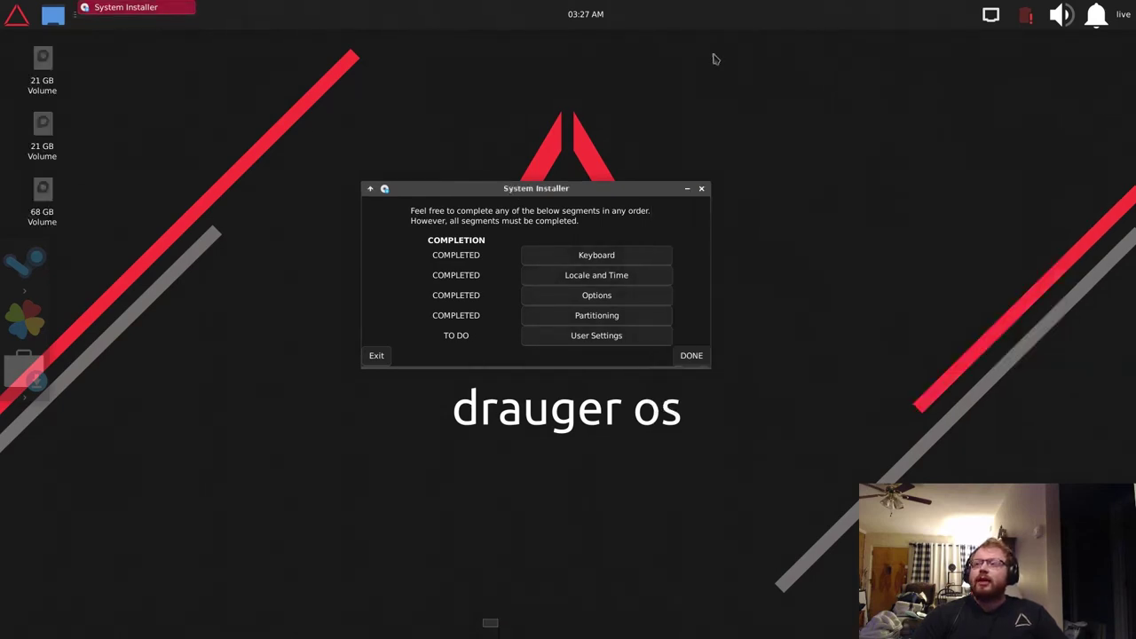
left_click_drag(579, 187, 632, 196)
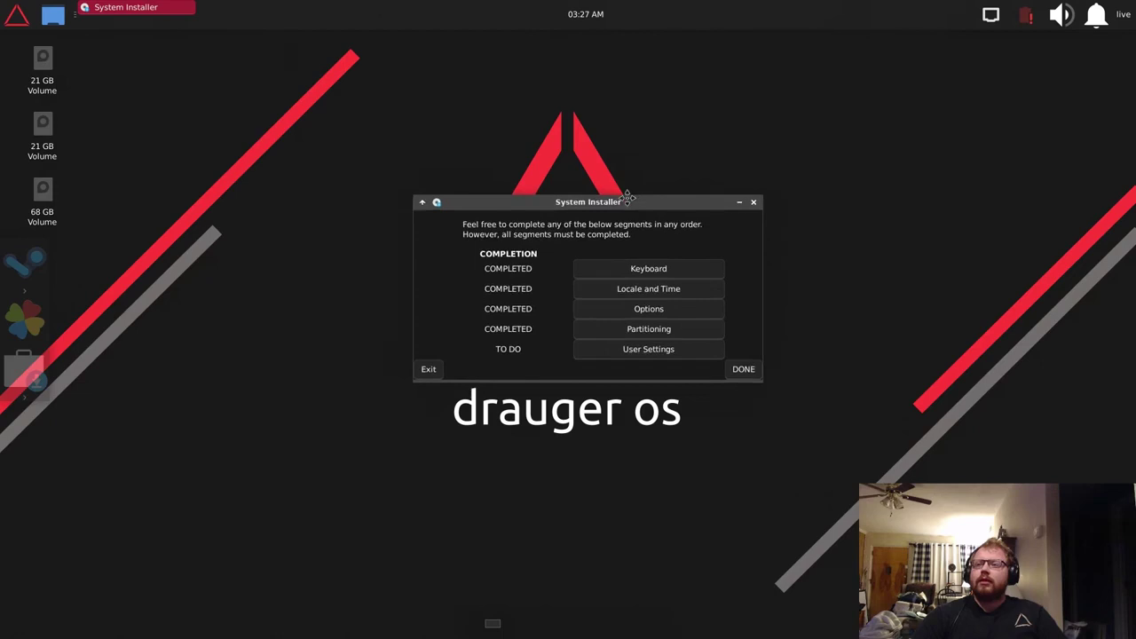
Complete User Settings with the account username, computer name test, and the account password with its confirmation.
left_click(642, 349)
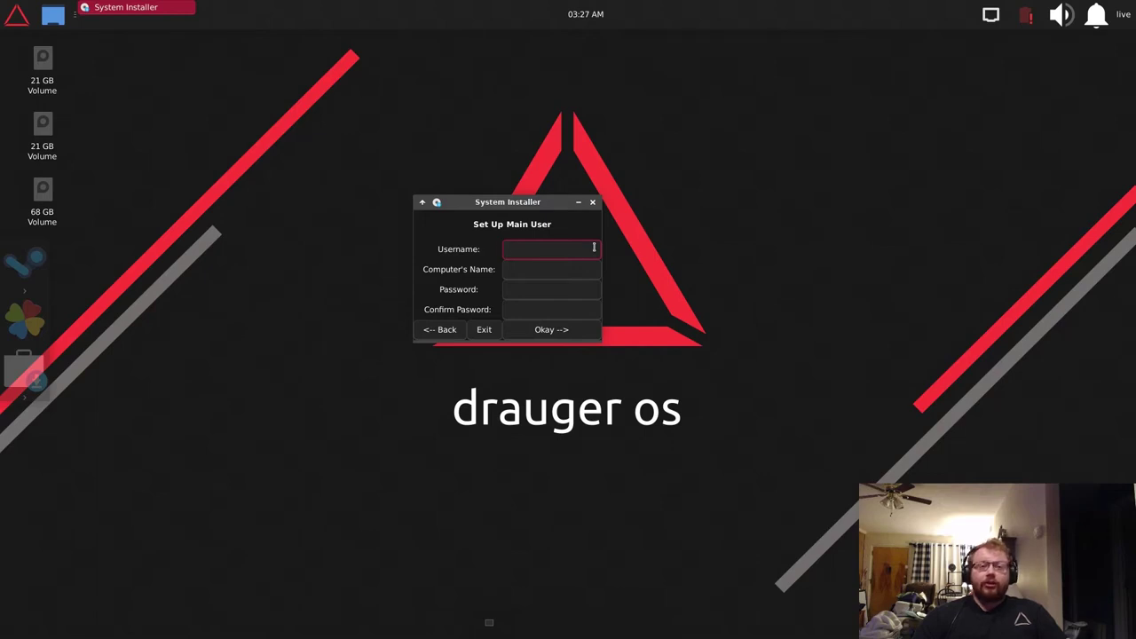
type("batcas")
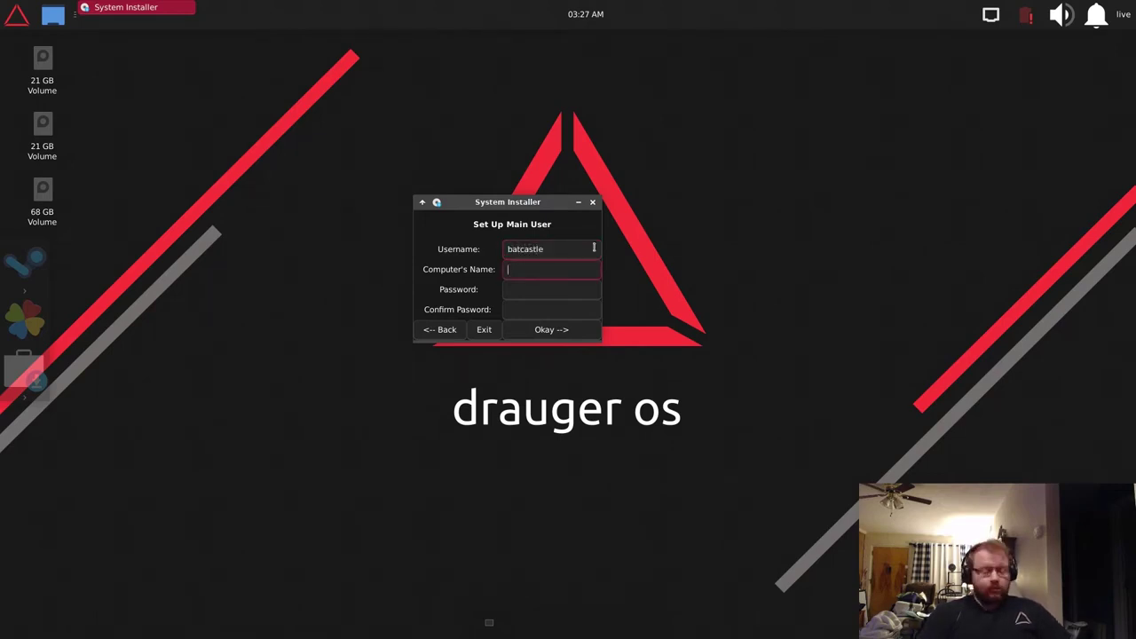
type("tle")
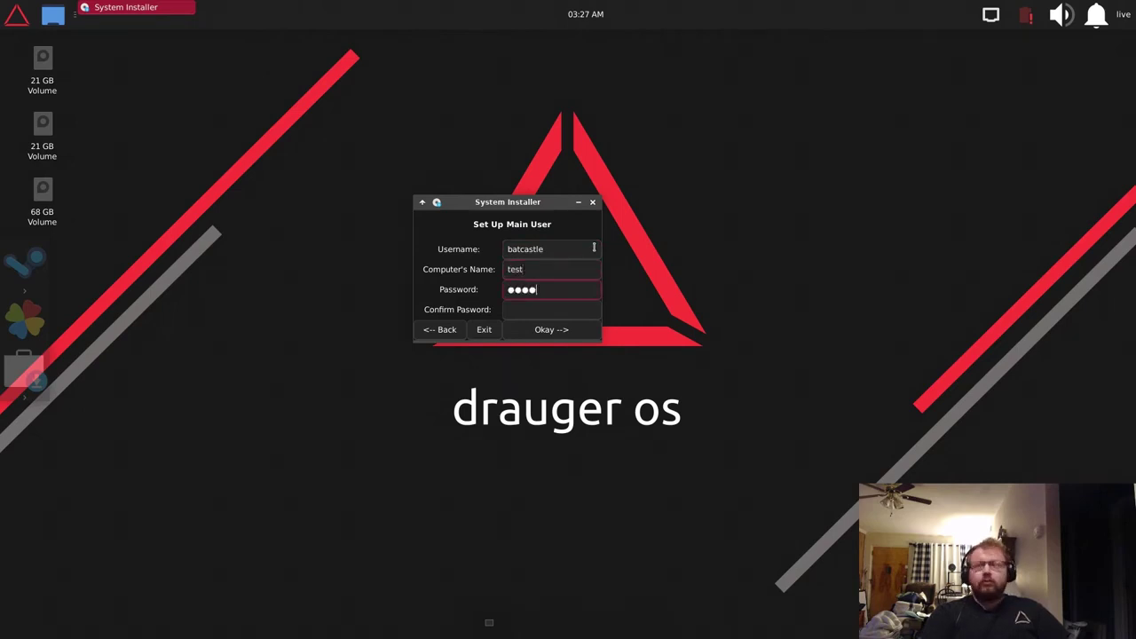
key("Tab")
type("tes")
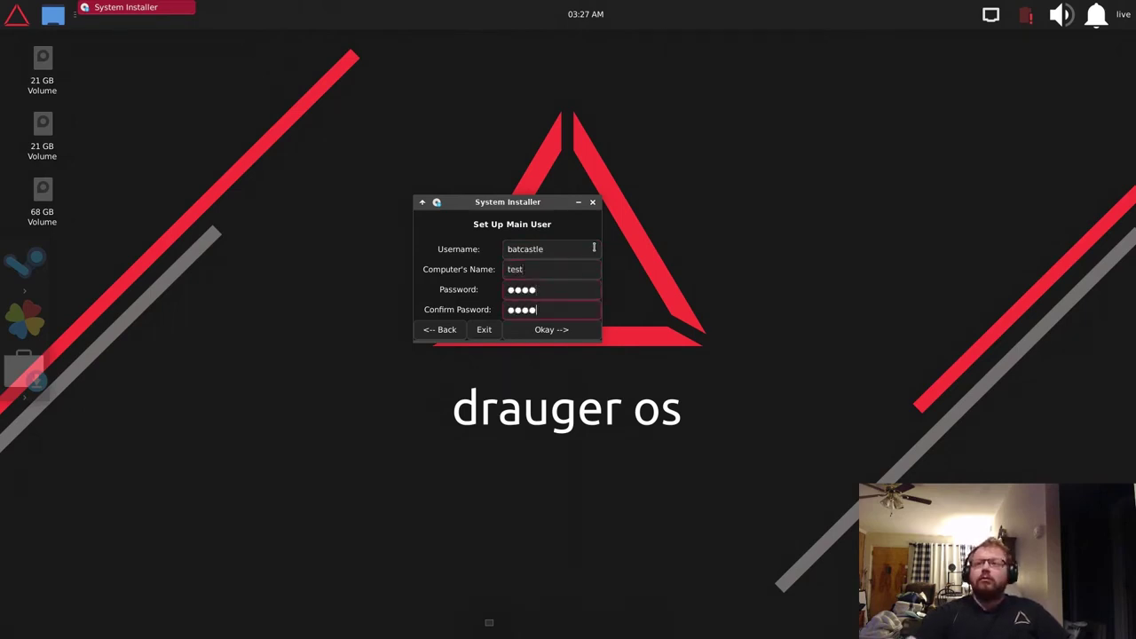
left_click(569, 333)
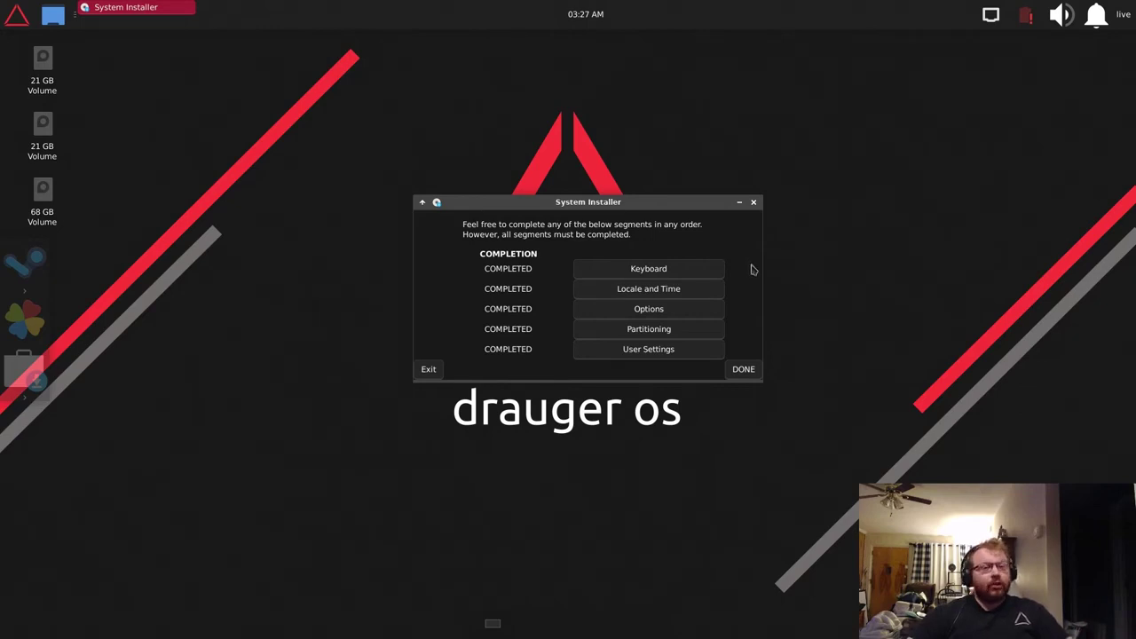
Finish the installer's setup segments, review the final confirmation summary and start installing Drauger OS.
left_click(754, 373)
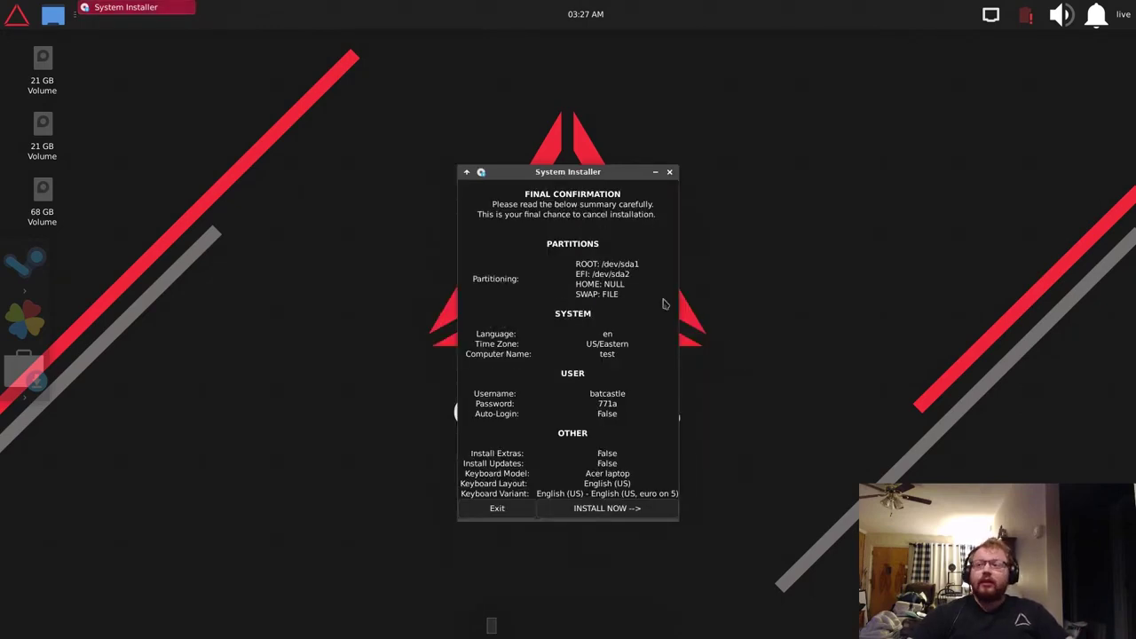
left_click_drag(571, 174, 590, 145)
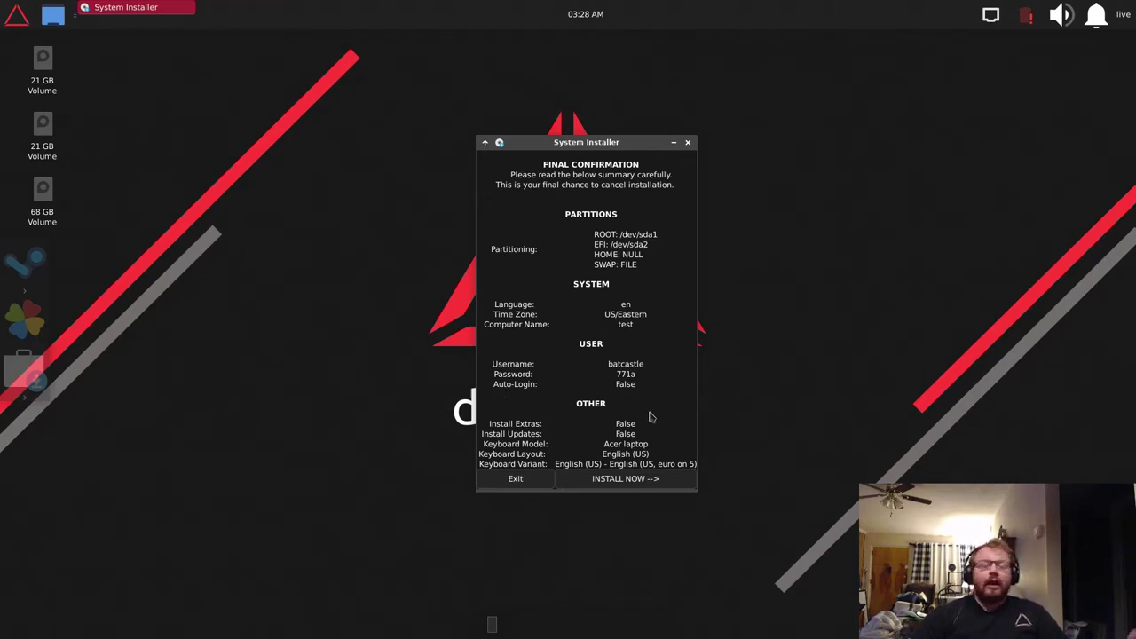
left_click(656, 480)
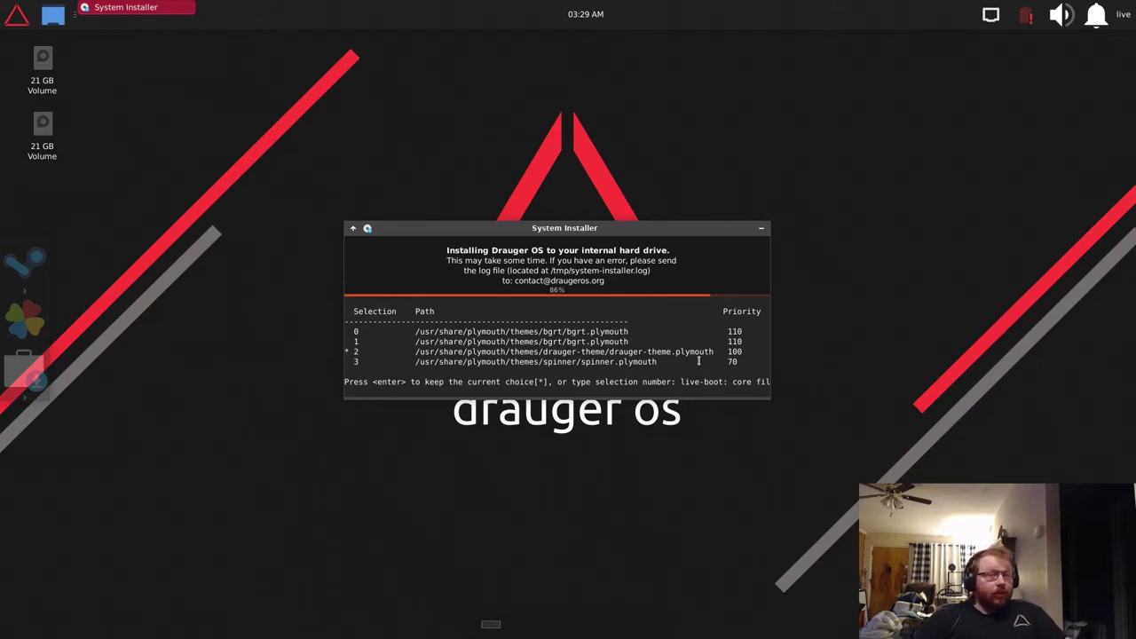
key("Return")
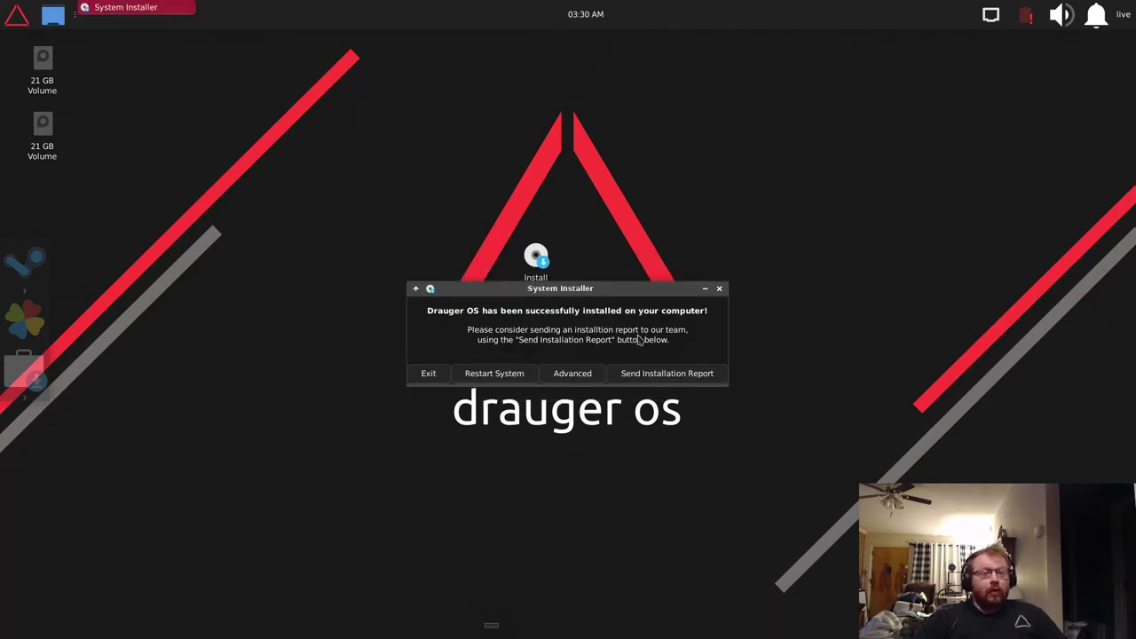
Enable the installation and hardware report and include Installation Log, Disk/Partitioning Info, RAM/SWAP Info, GPU/PCIe Info and CPU Info.
left_click(666, 373)
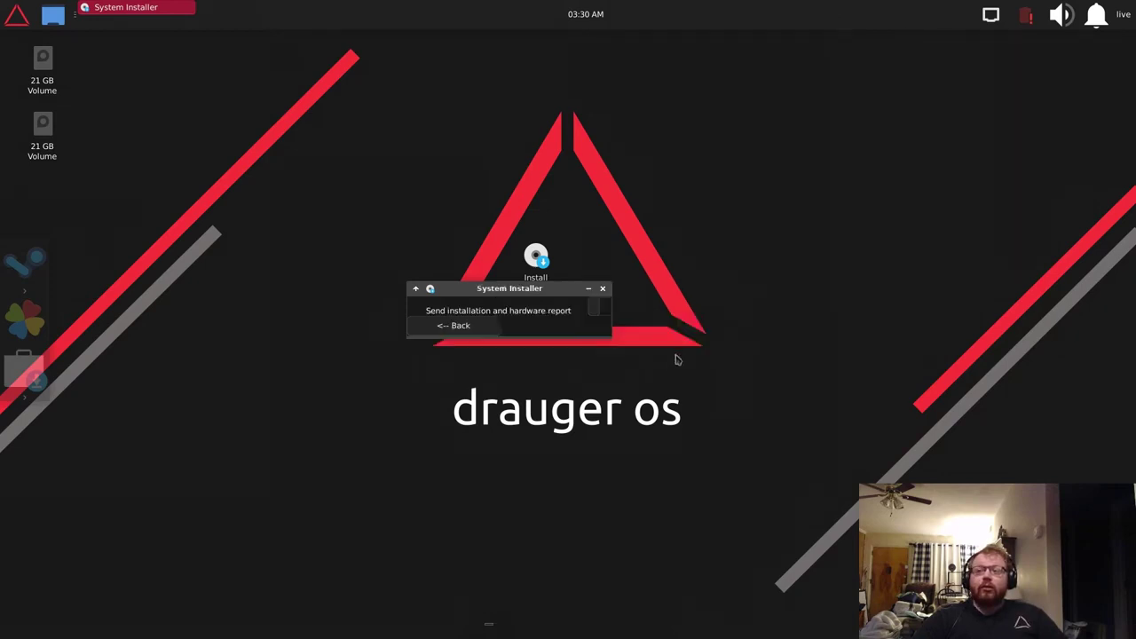
left_click(597, 309)
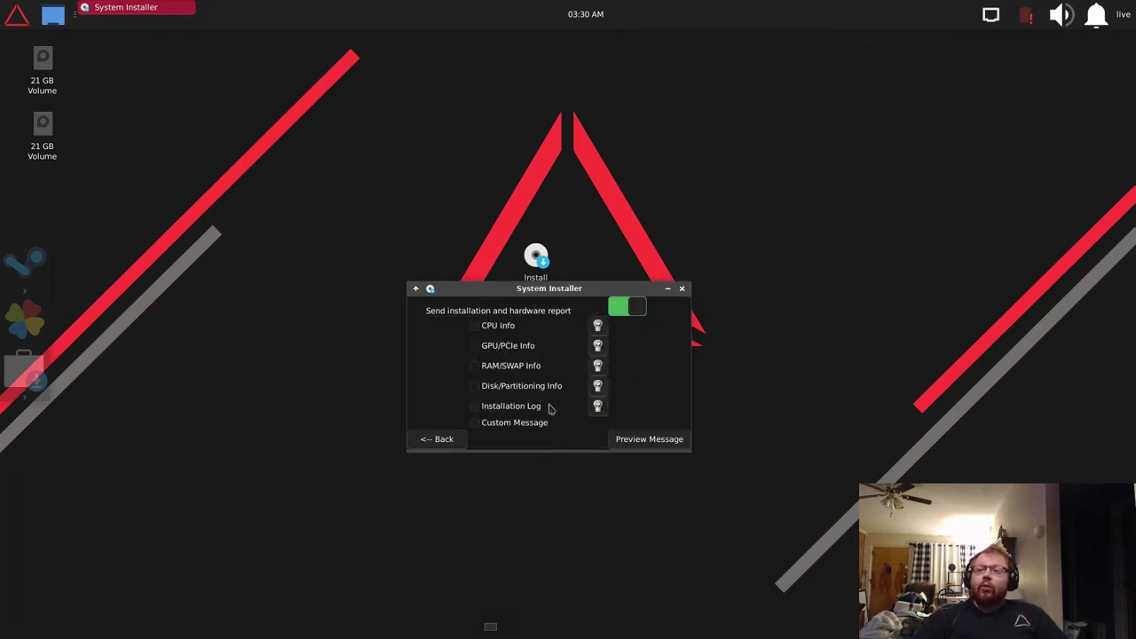
left_click(503, 407)
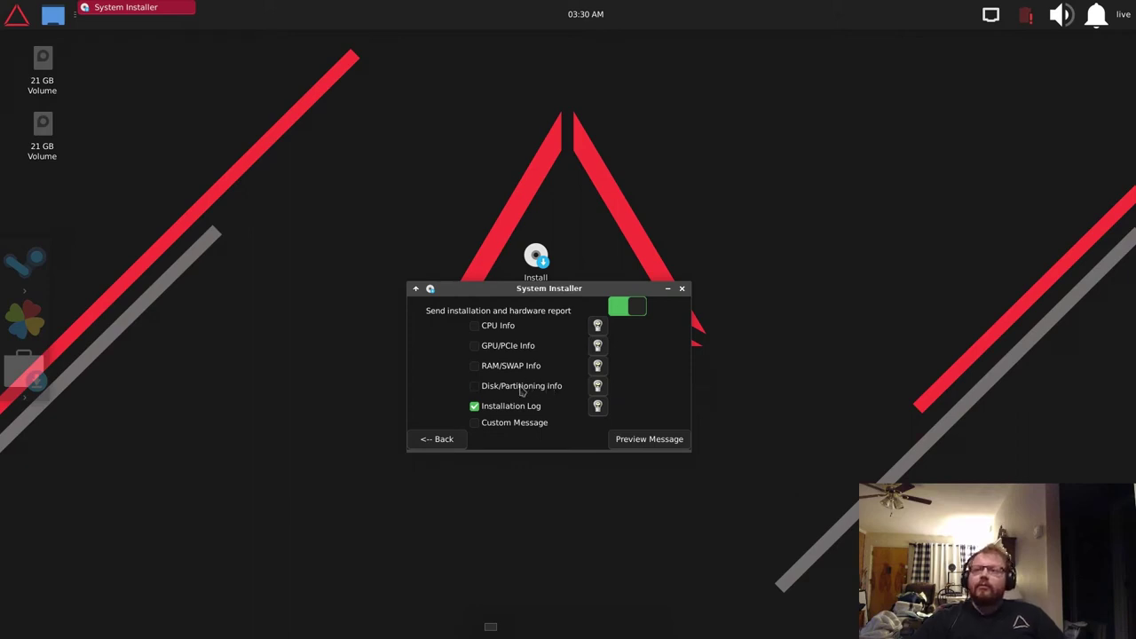
left_click(521, 390)
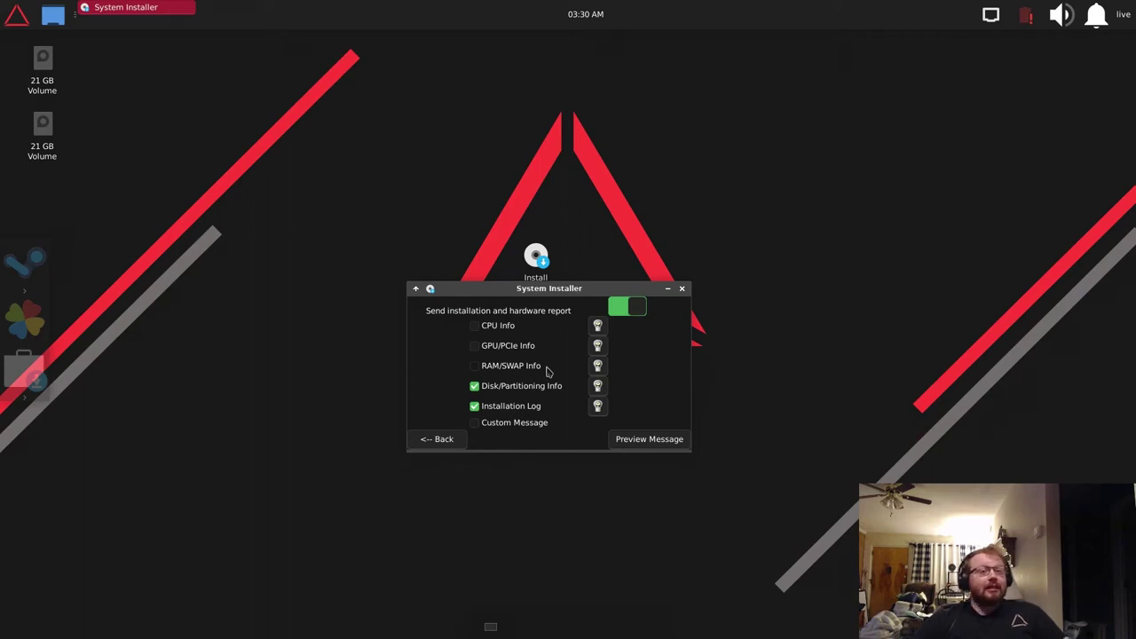
left_click(499, 364)
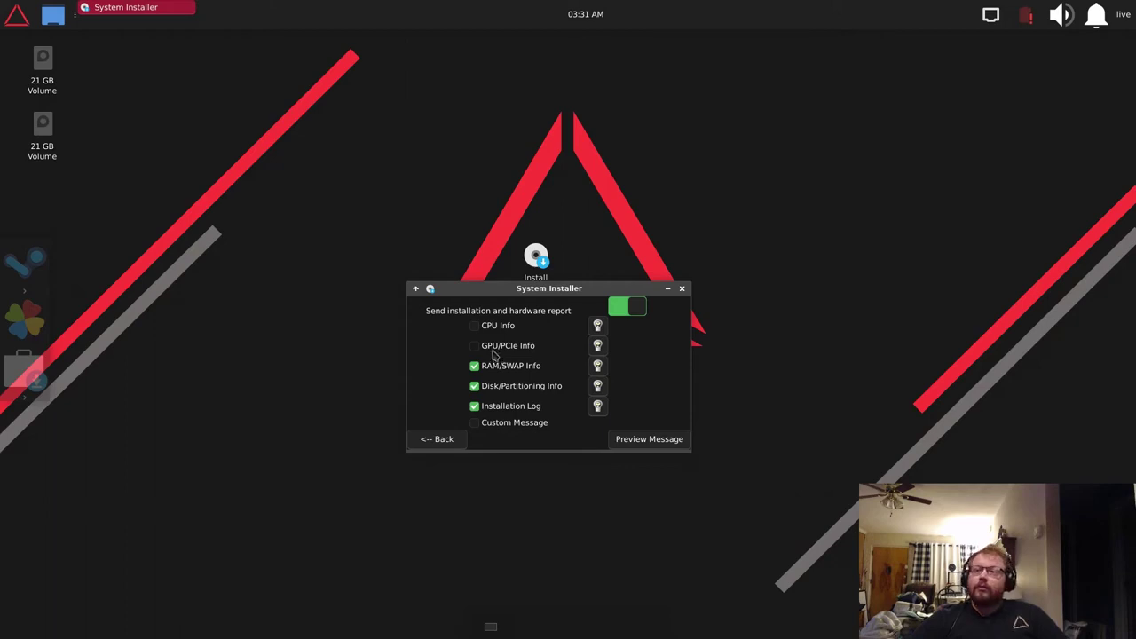
left_click(497, 348)
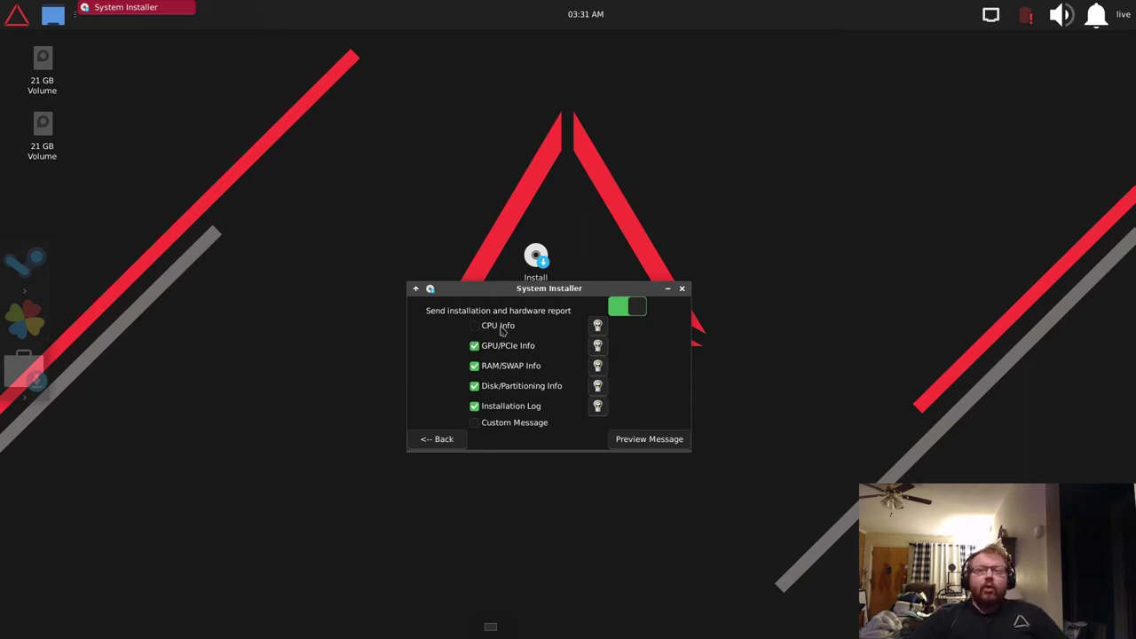
left_click(536, 325)
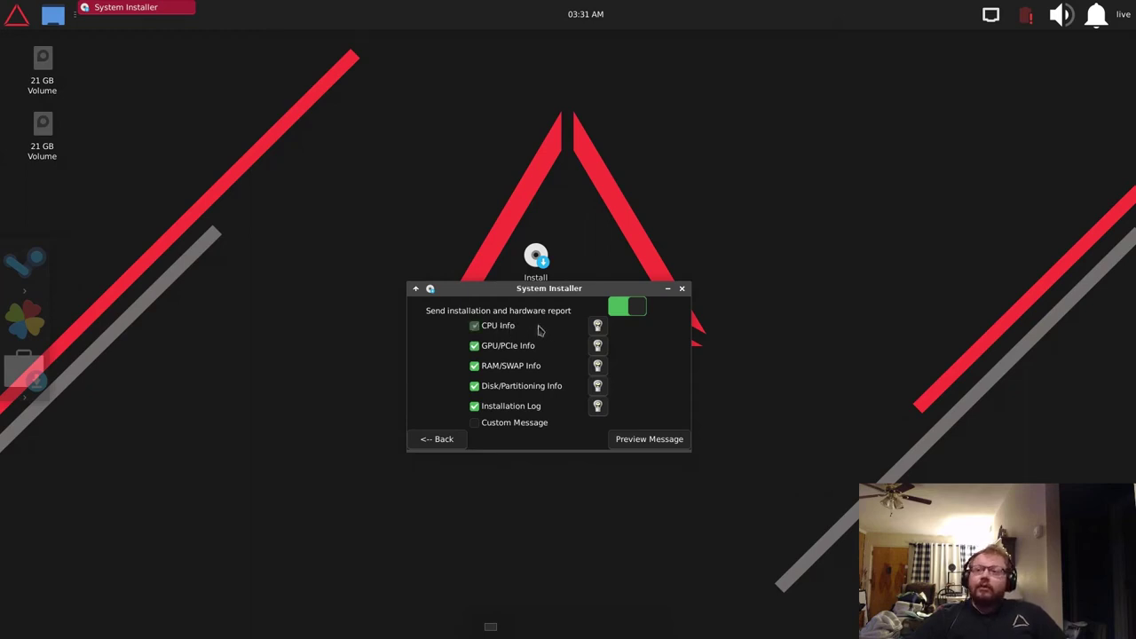
Include a custom message in the report, replacing its placeholder text with "Hi! Drauger OS rules! Thanks!".
left_click(516, 425)
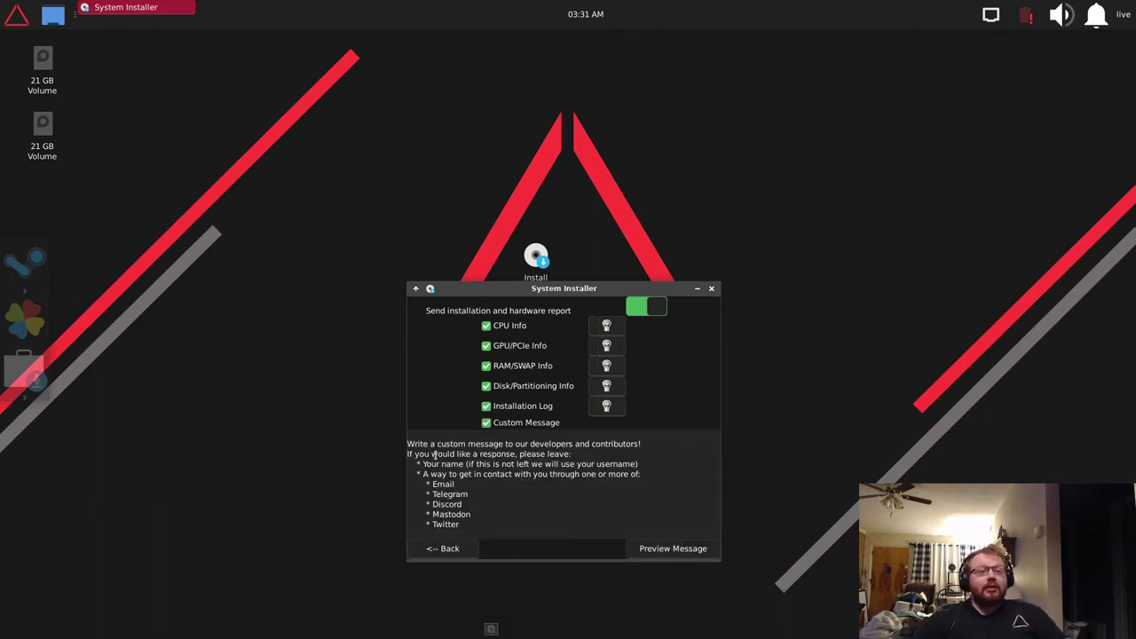
left_click_drag(410, 445, 521, 518)
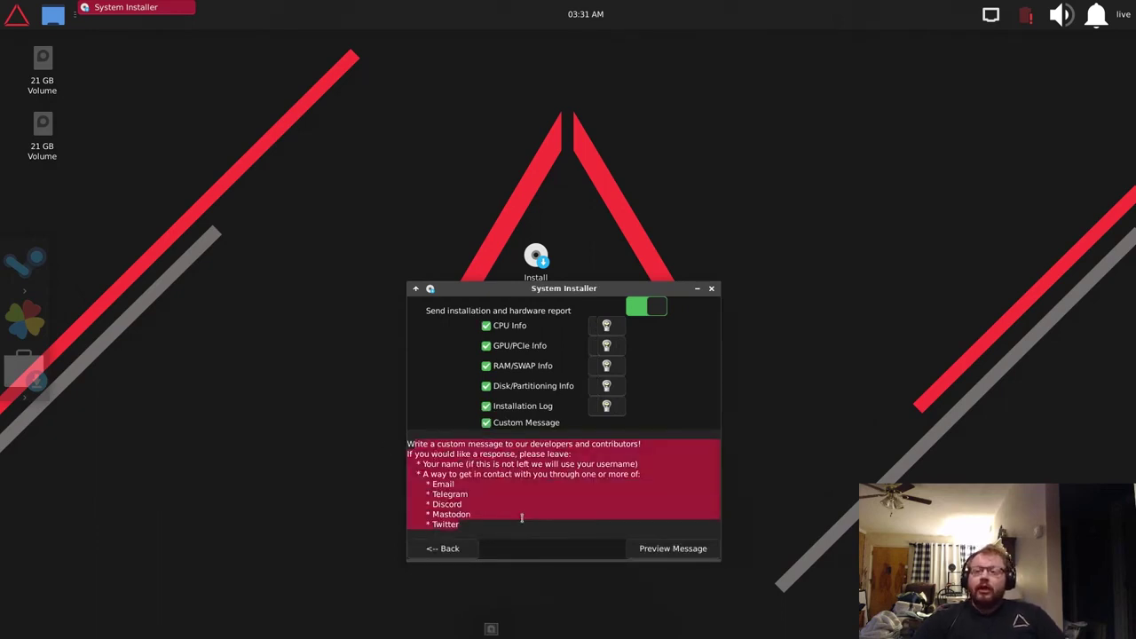
key("BackSpace")
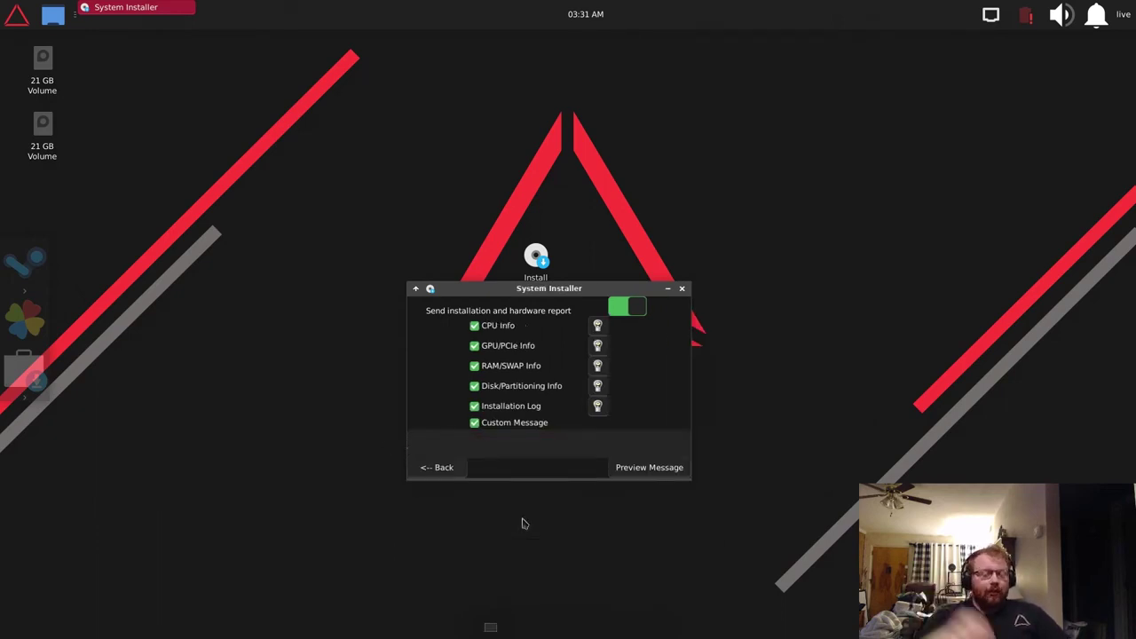
type("Hi")
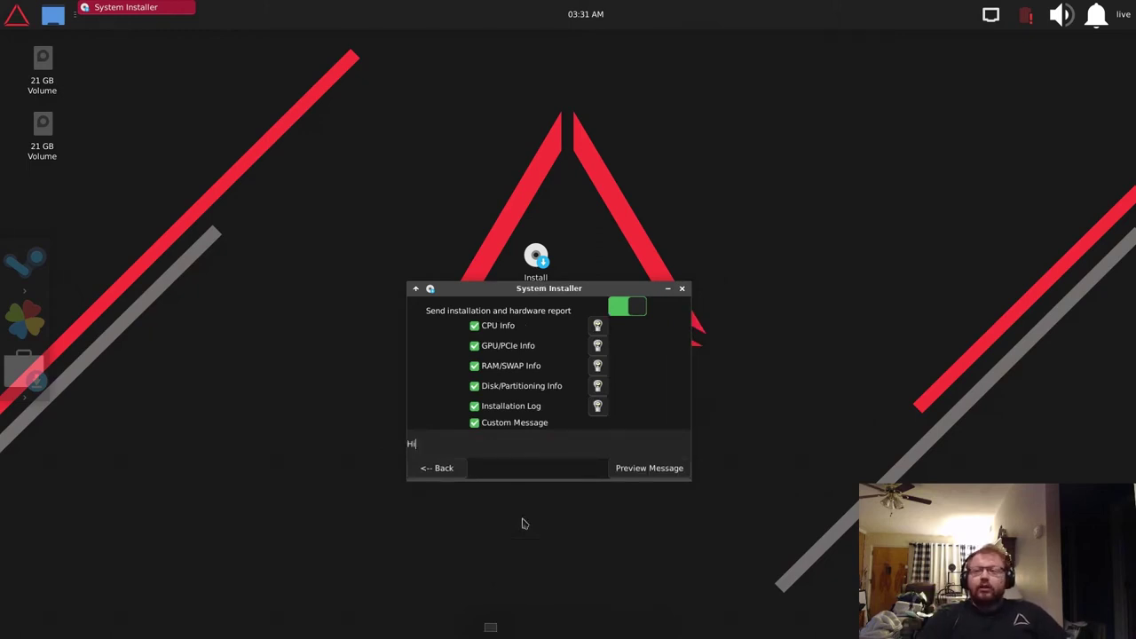
type("! Draugr")
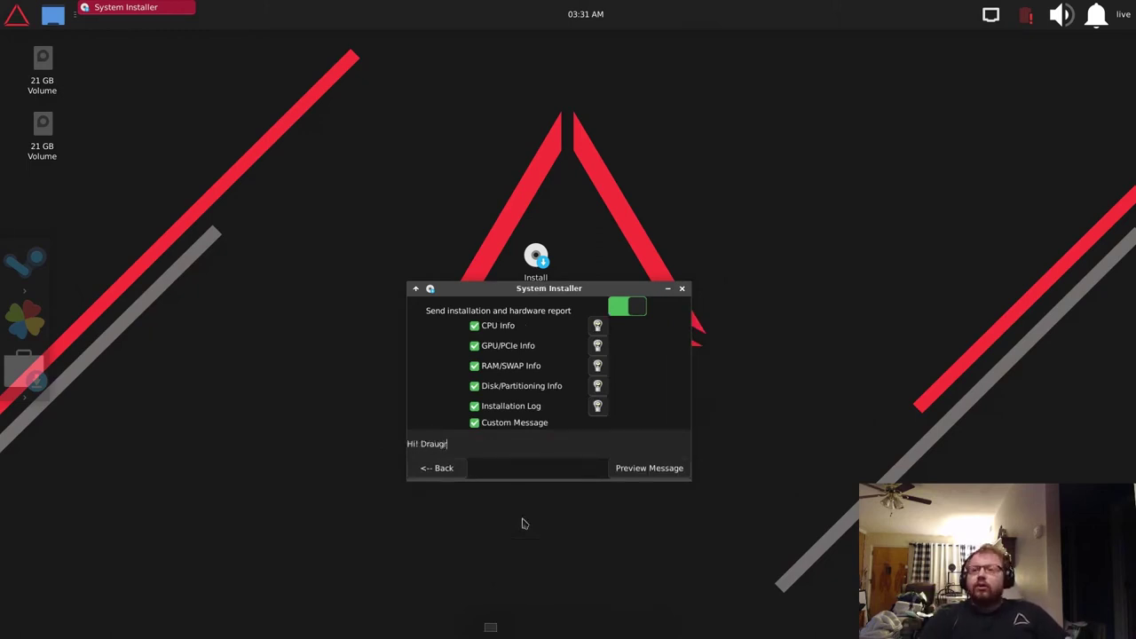
key("BackSpace")
type("er OS rules!")
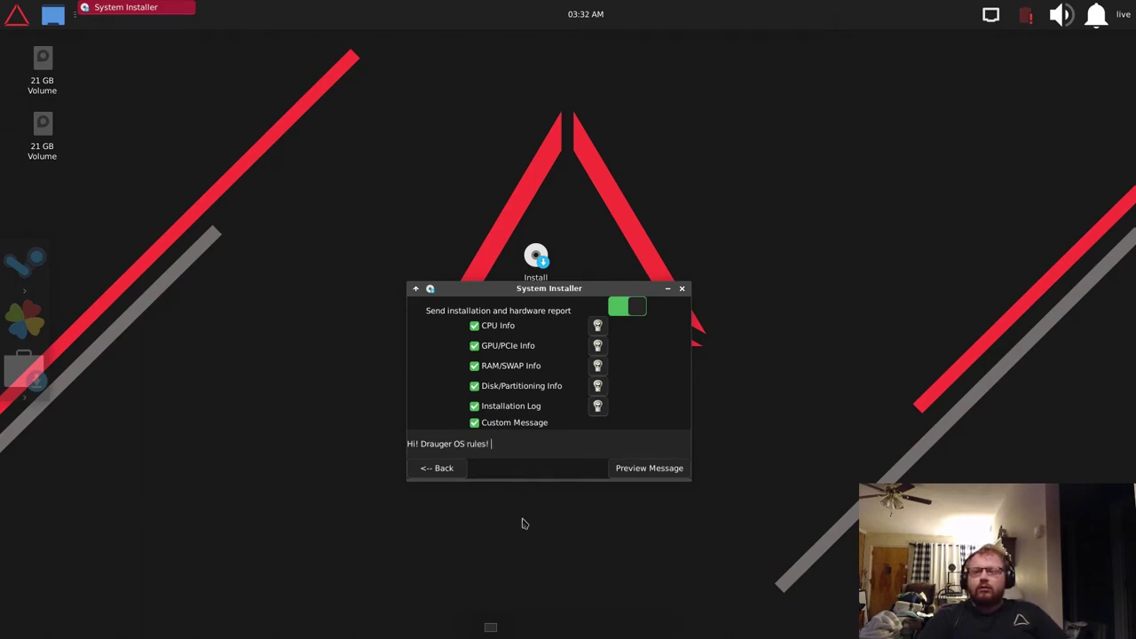
type("Thanks")
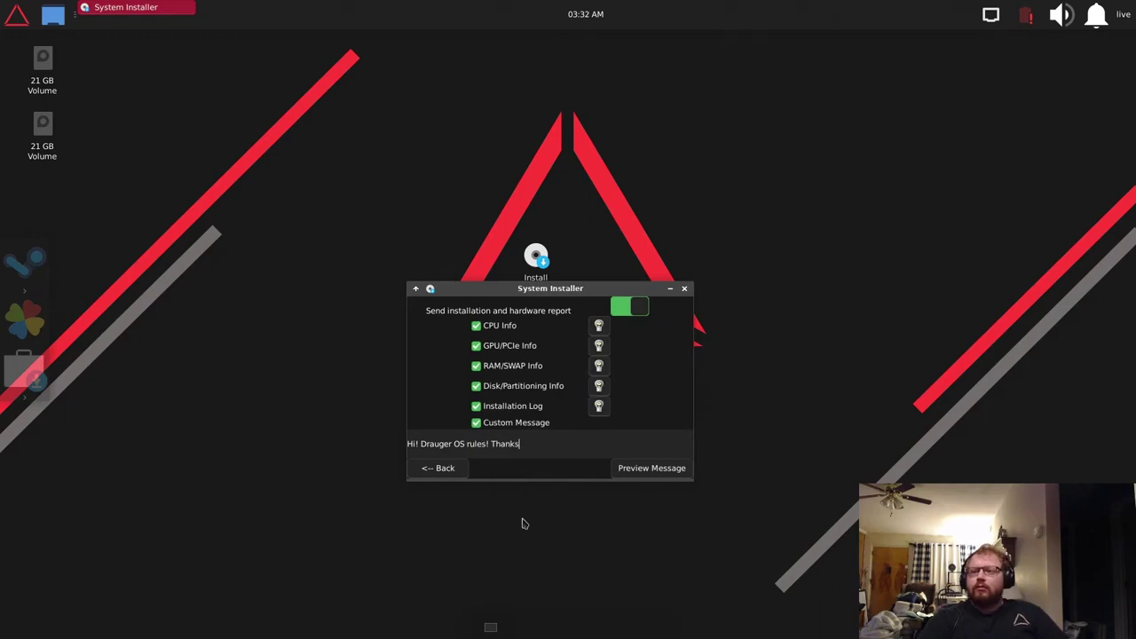
type("!")
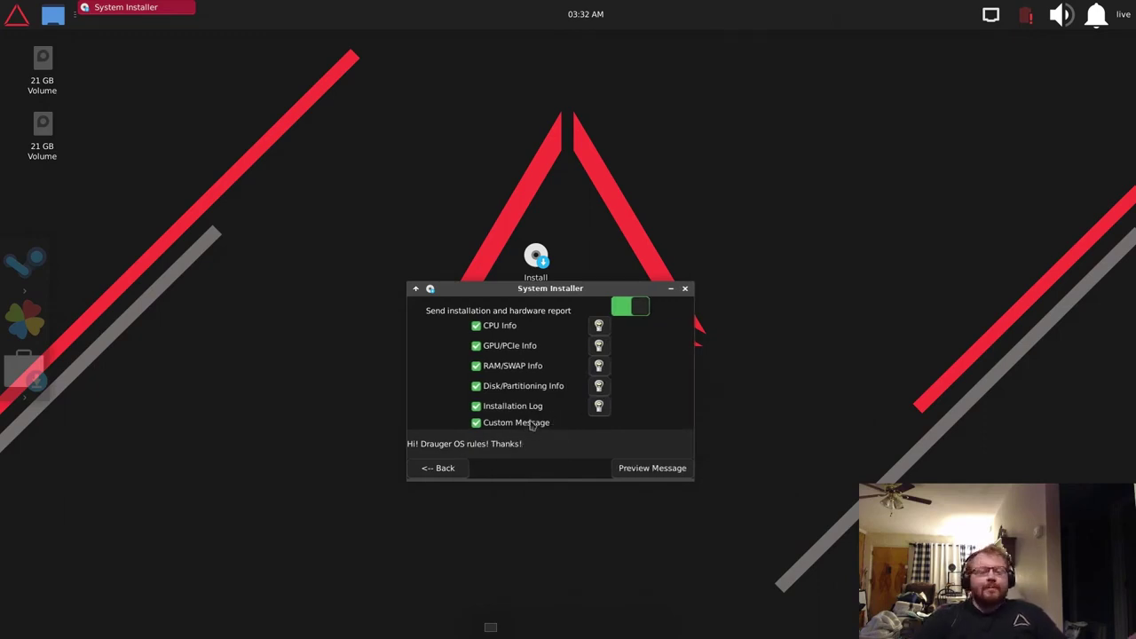
Preview the report message and examine its hardware, disk setup and installation log sections.
left_click(671, 467)
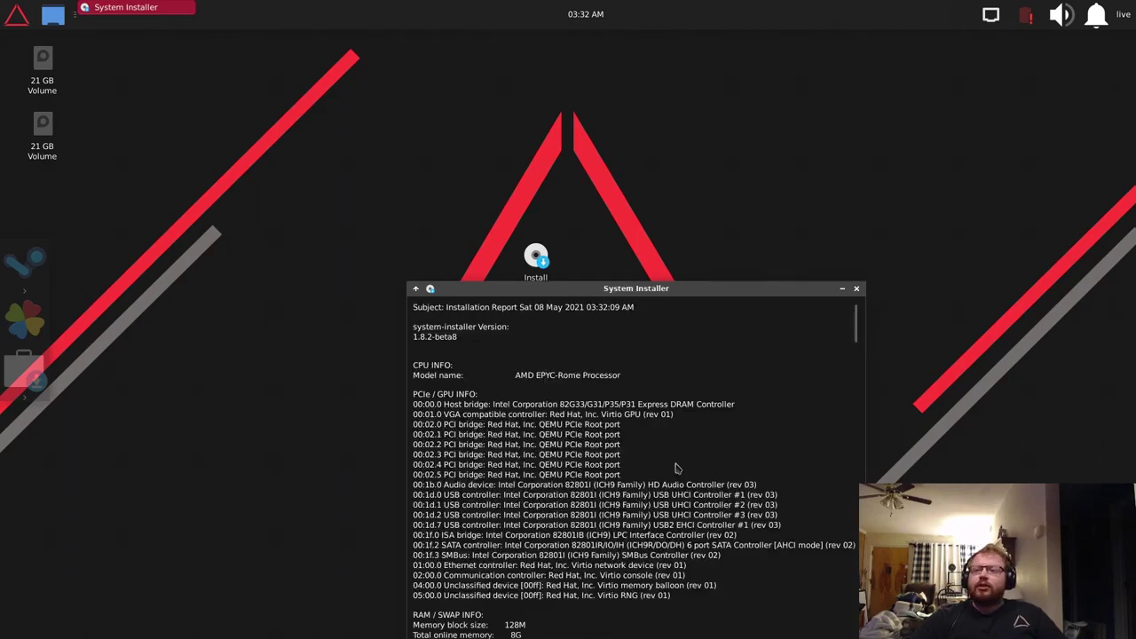
left_click_drag(643, 286, 551, 103)
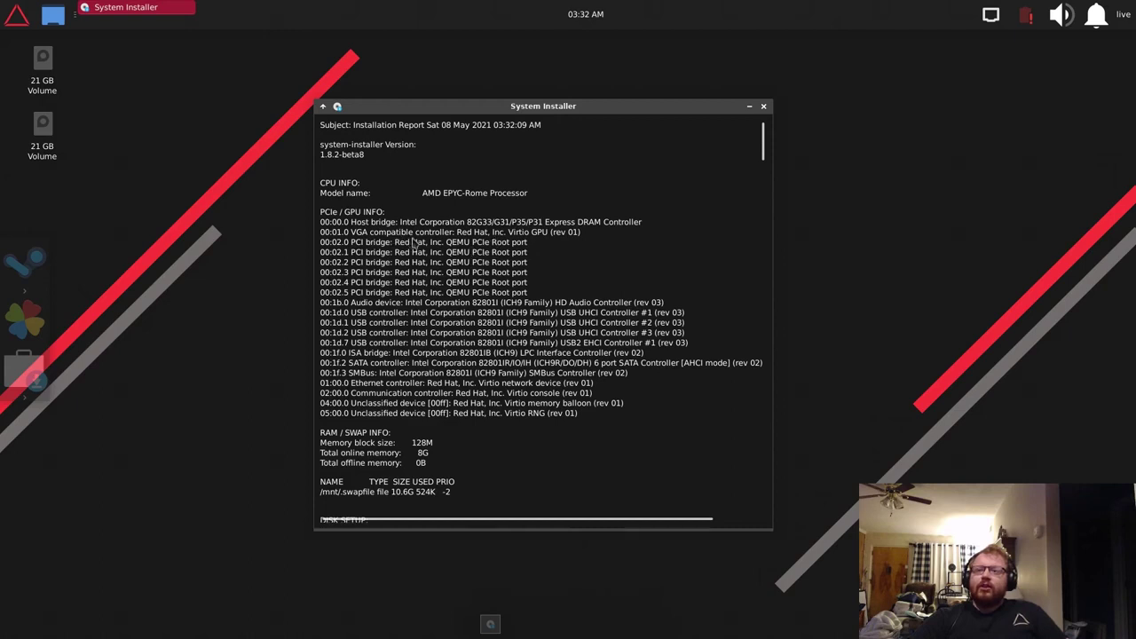
scroll(404, 352, "down", 3)
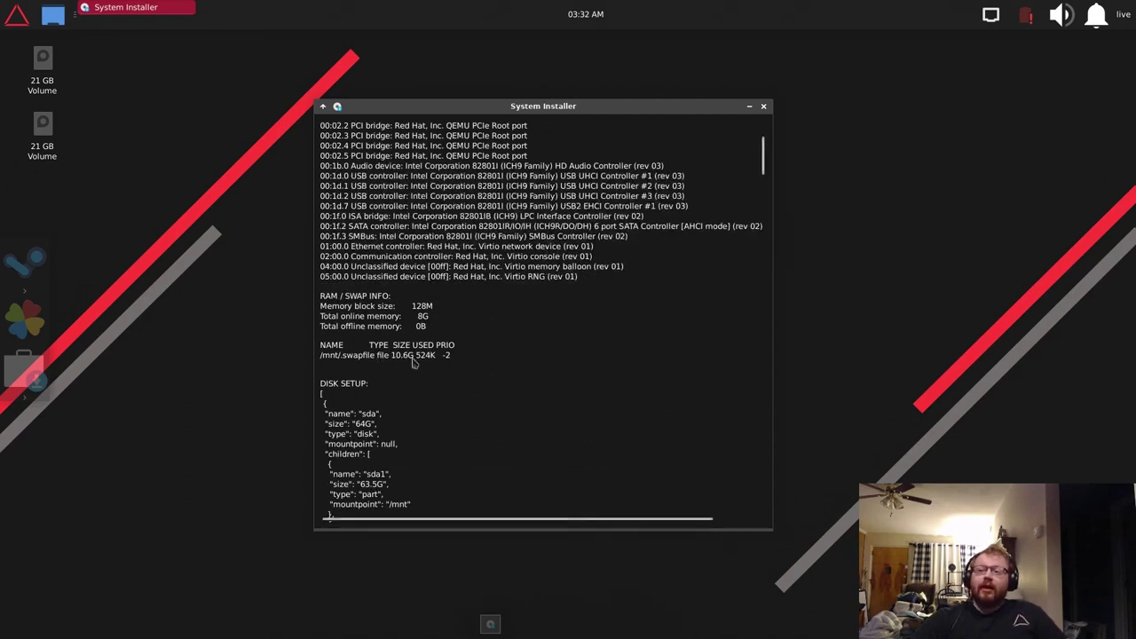
scroll(471, 355, "down", 2)
scroll(413, 317, "down", 3)
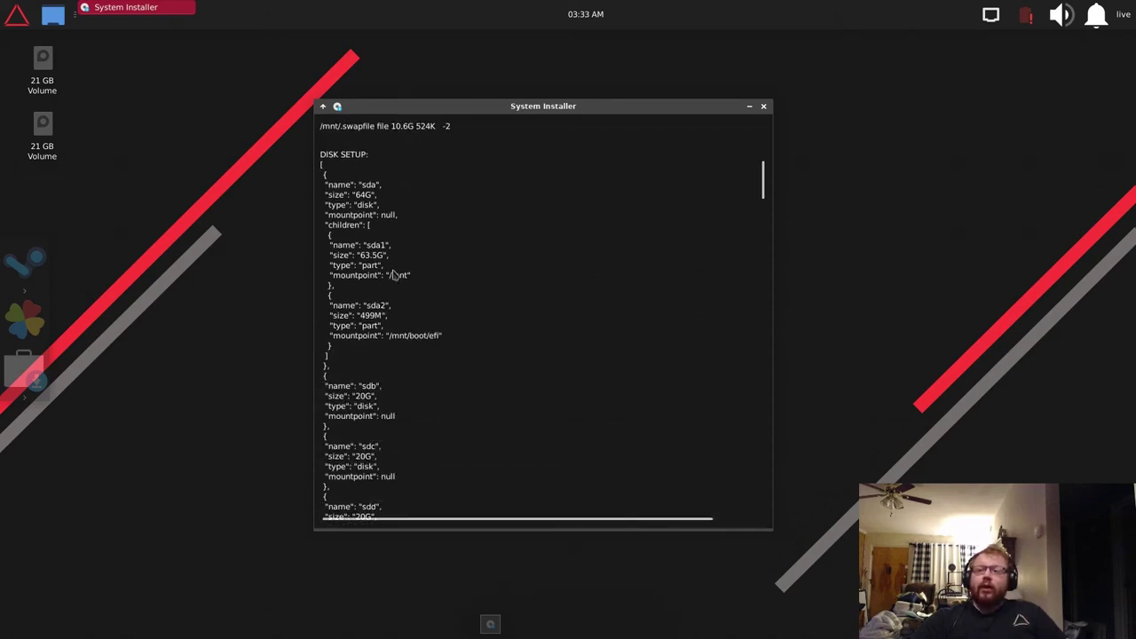
scroll(503, 307, "down", 6)
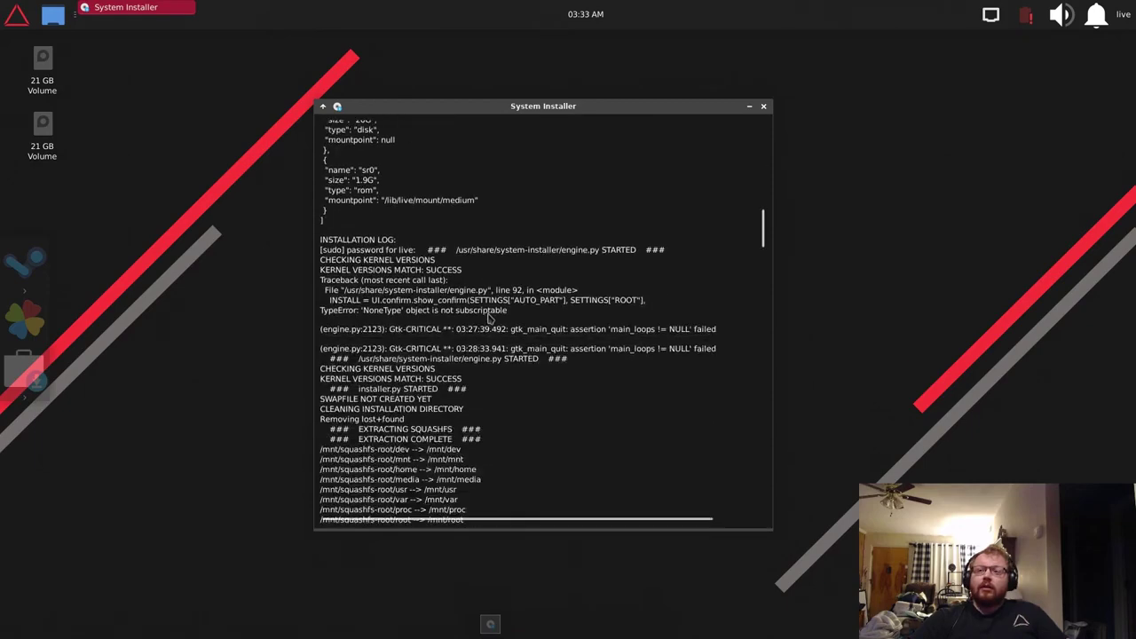